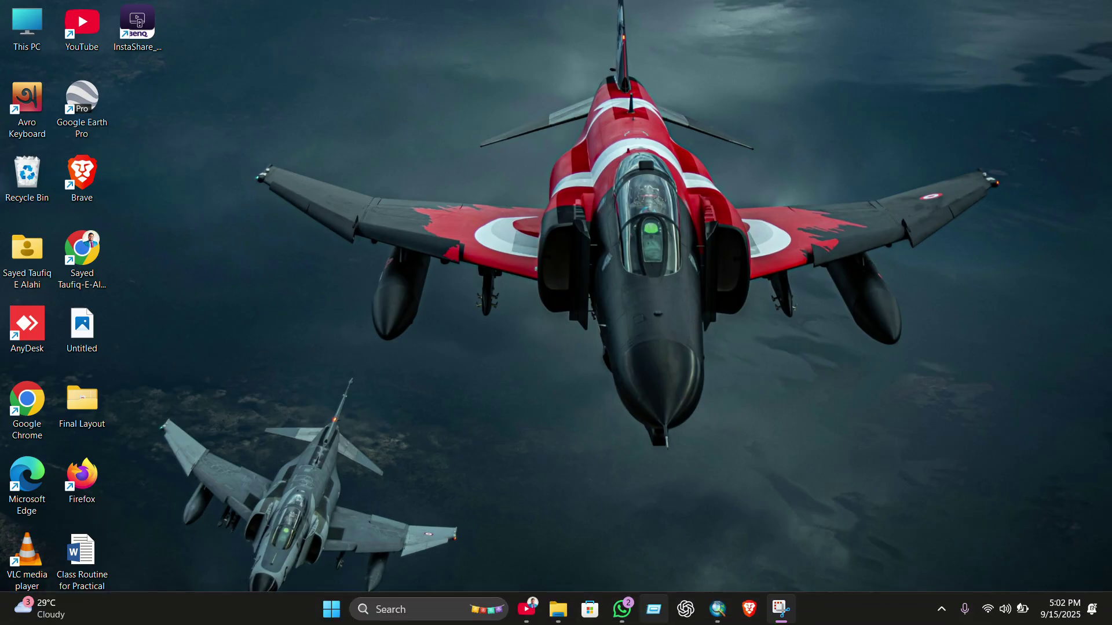
# - Switch to ArcMap and, while adding data, connect to the folder E:\Exam_IES_GIS - Copy\Georeferenced_Image
pyautogui.moveTo(710, 619)
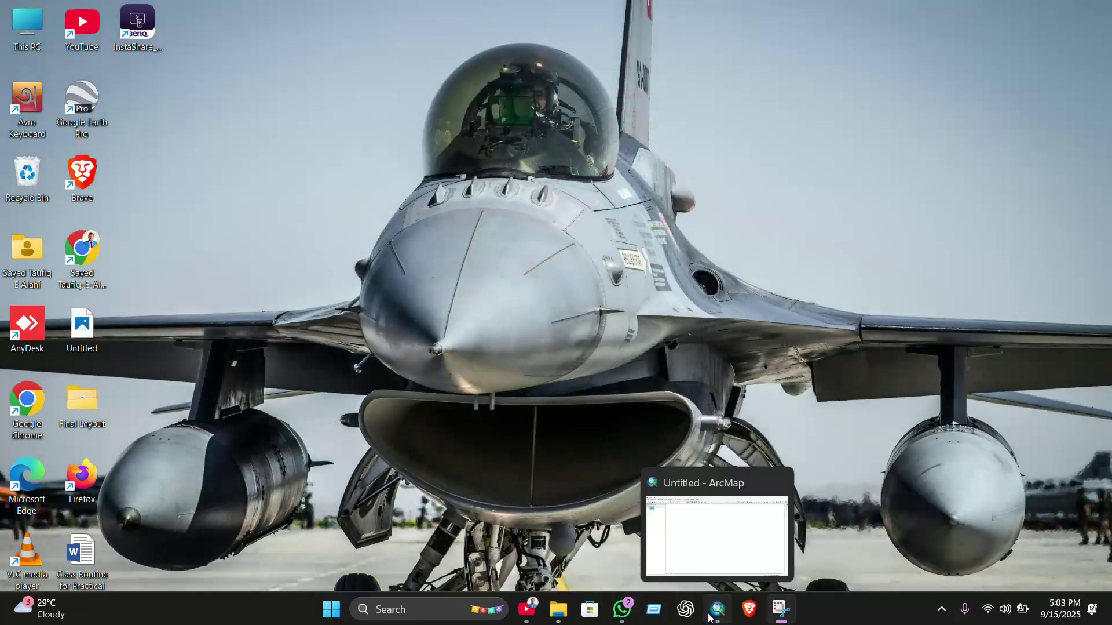
pyautogui.click(711, 618)
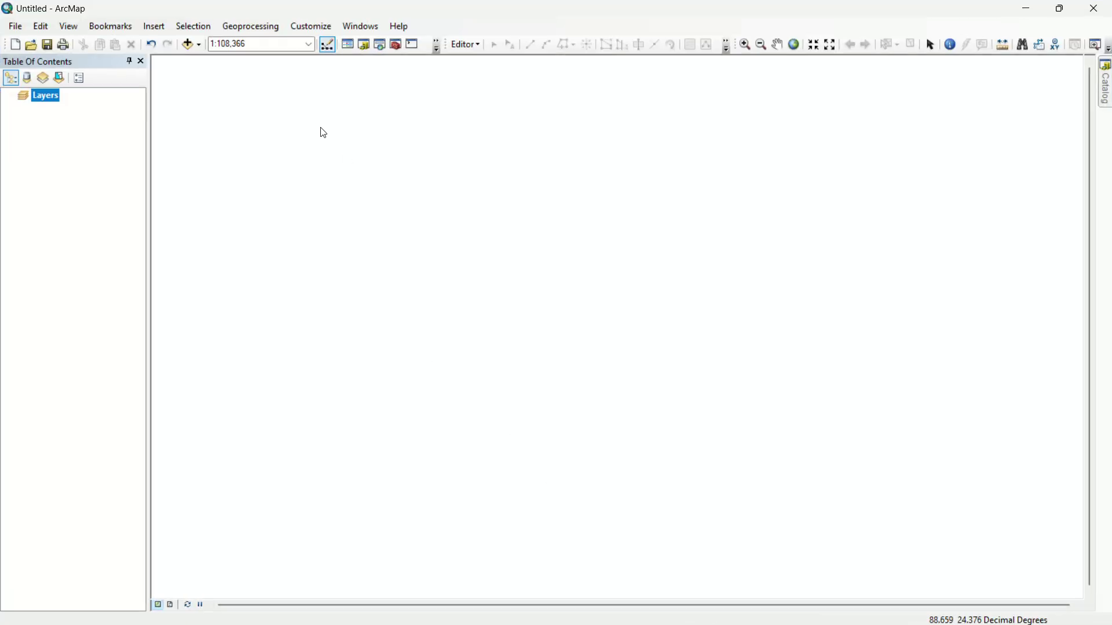
pyautogui.click(190, 44)
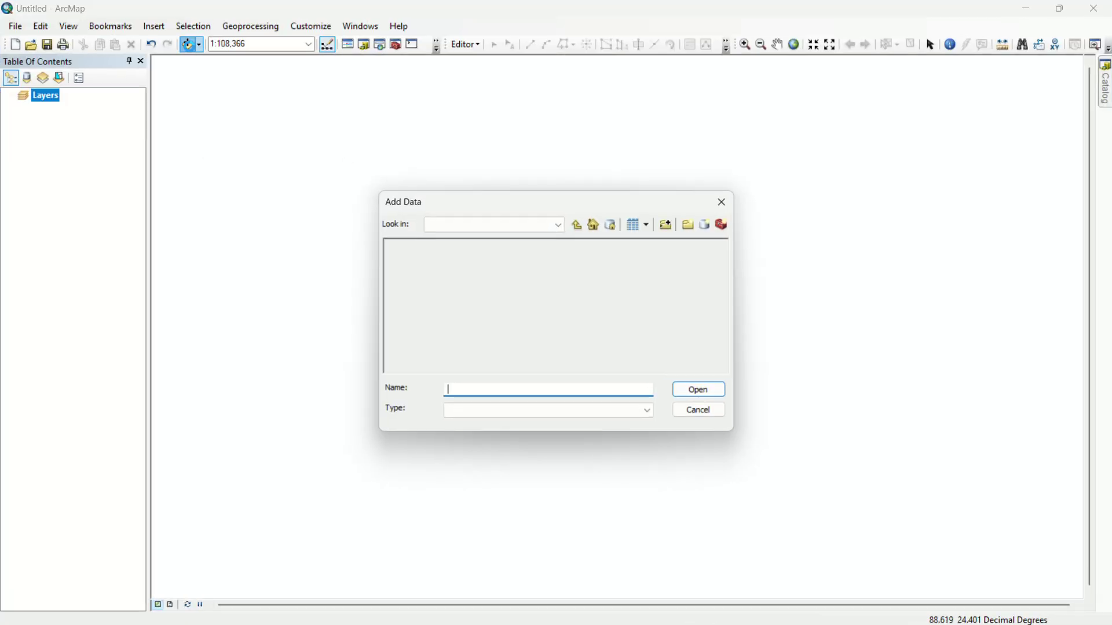
pyautogui.click(669, 227)
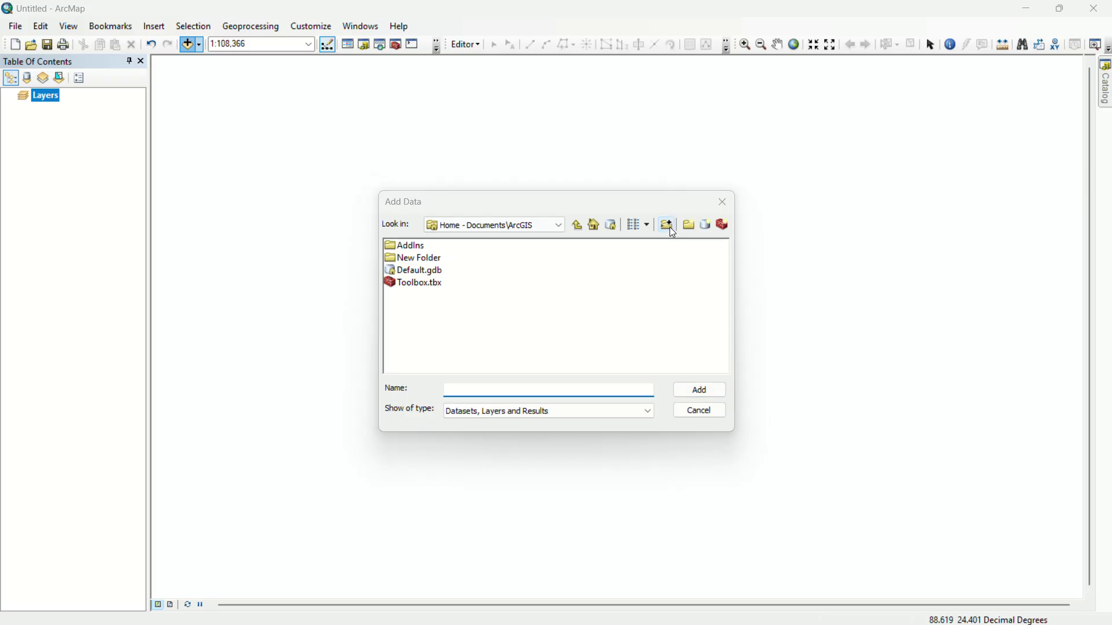
pyautogui.scroll(-3, 521, 310)
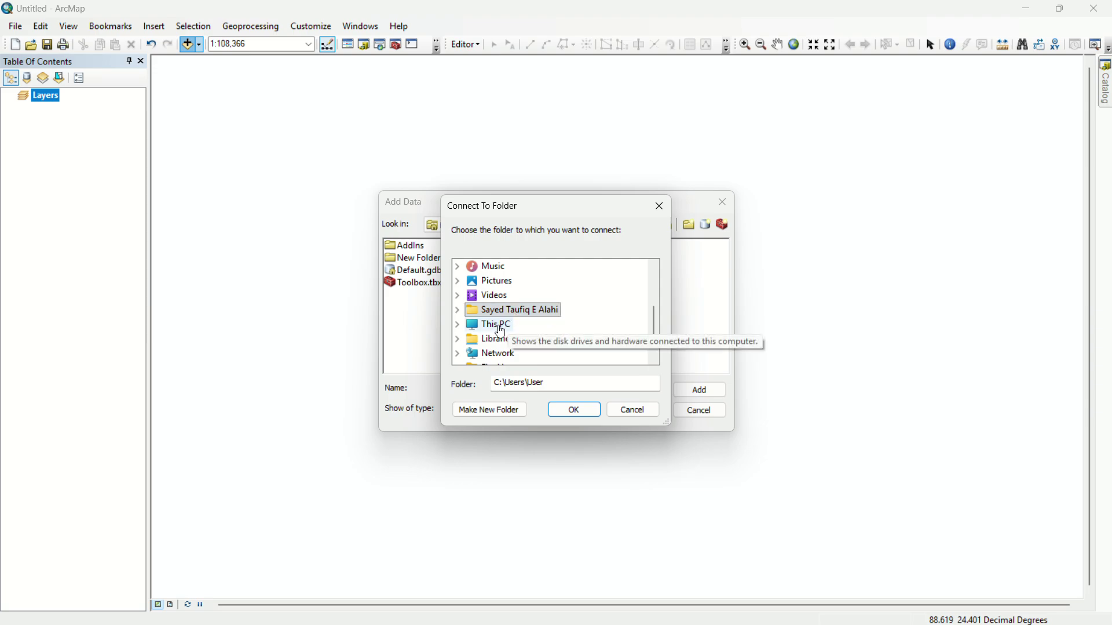
pyautogui.doubleClick(496, 331)
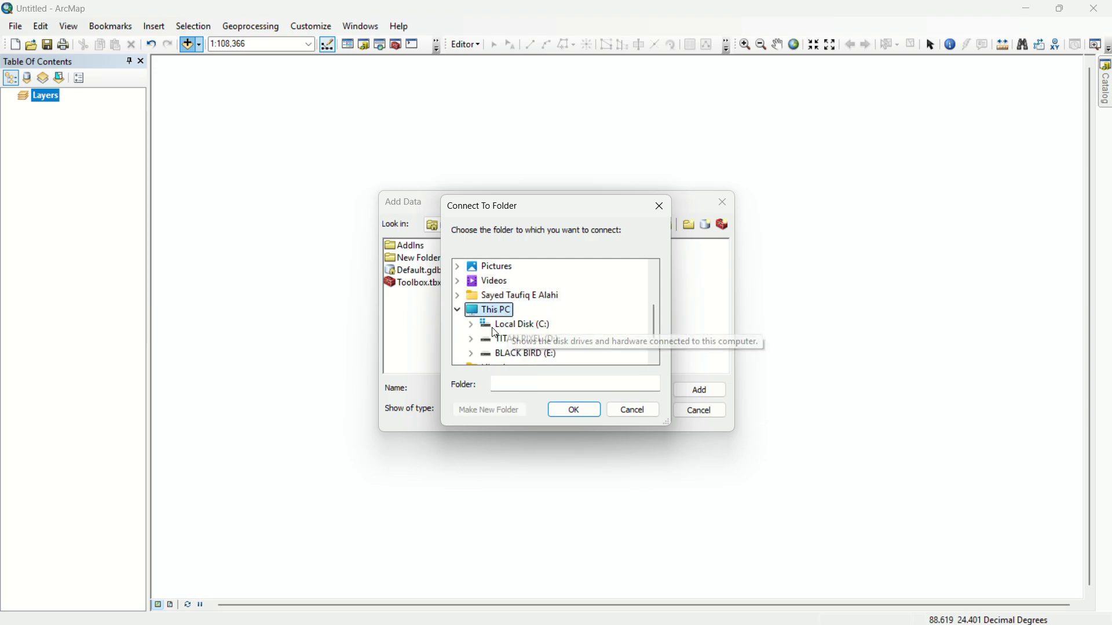
pyautogui.doubleClick(511, 354)
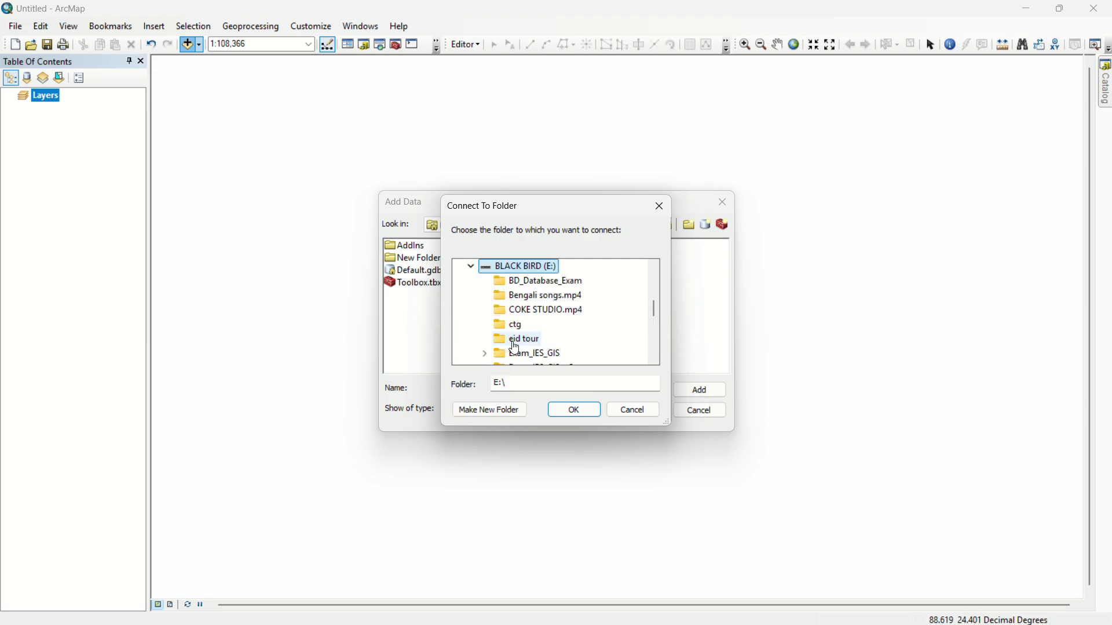
pyautogui.scroll(-1, 543, 357)
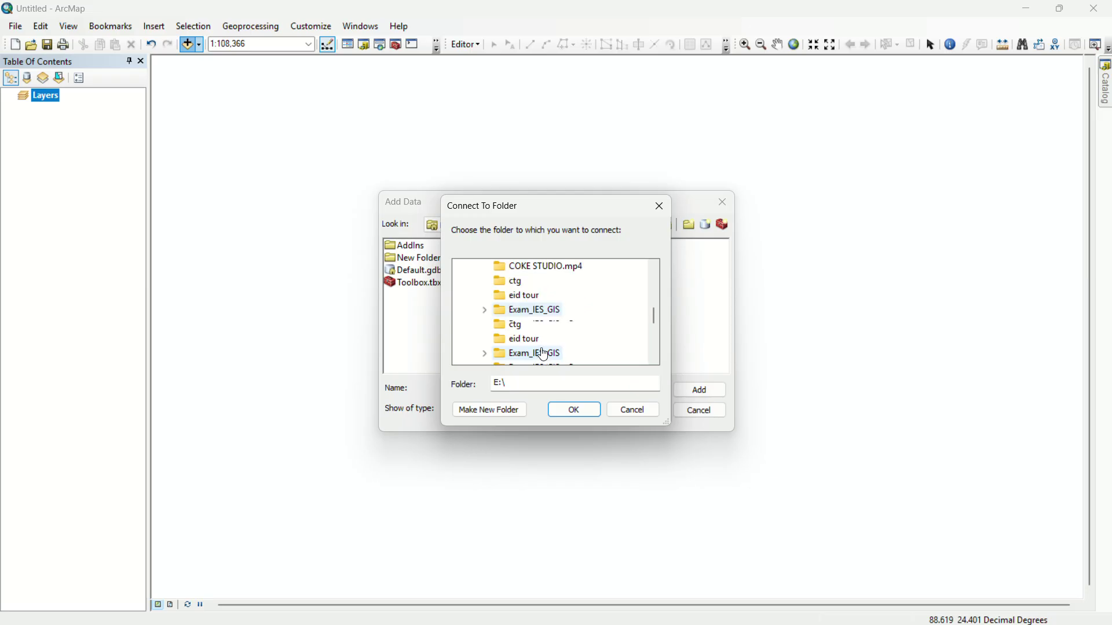
pyautogui.doubleClick(552, 324)
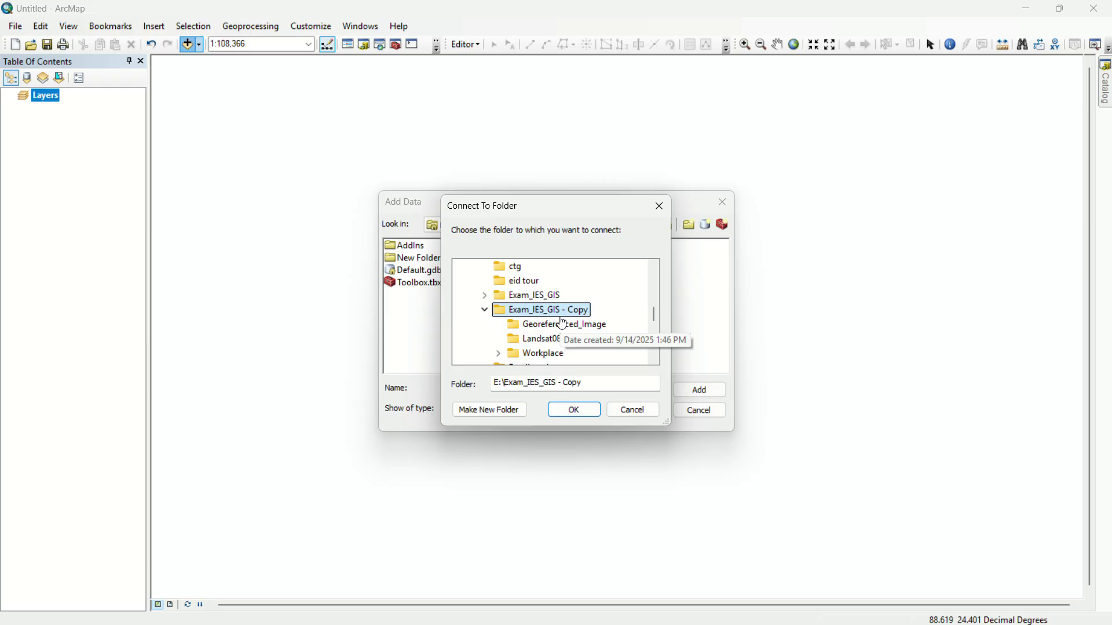
pyautogui.click(563, 323)
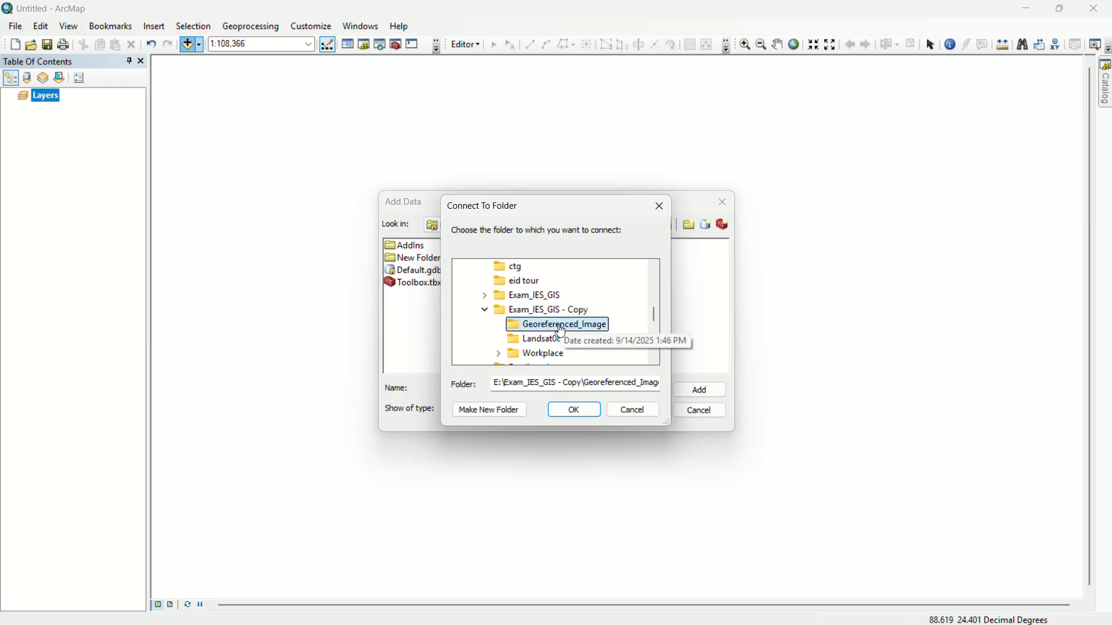
pyautogui.click(573, 411)
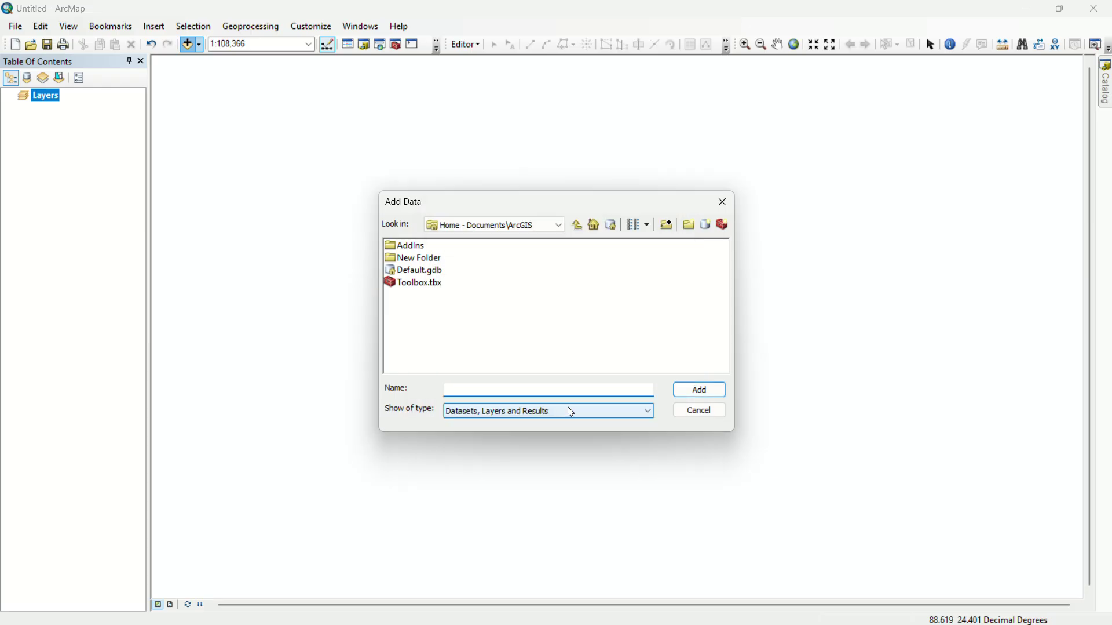
# - Add the raster Study_Area_Image.tif from the E:\Exam_IES_GIS - Copy\Georeferenced_Image folder connection to the map
pyautogui.click(560, 227)
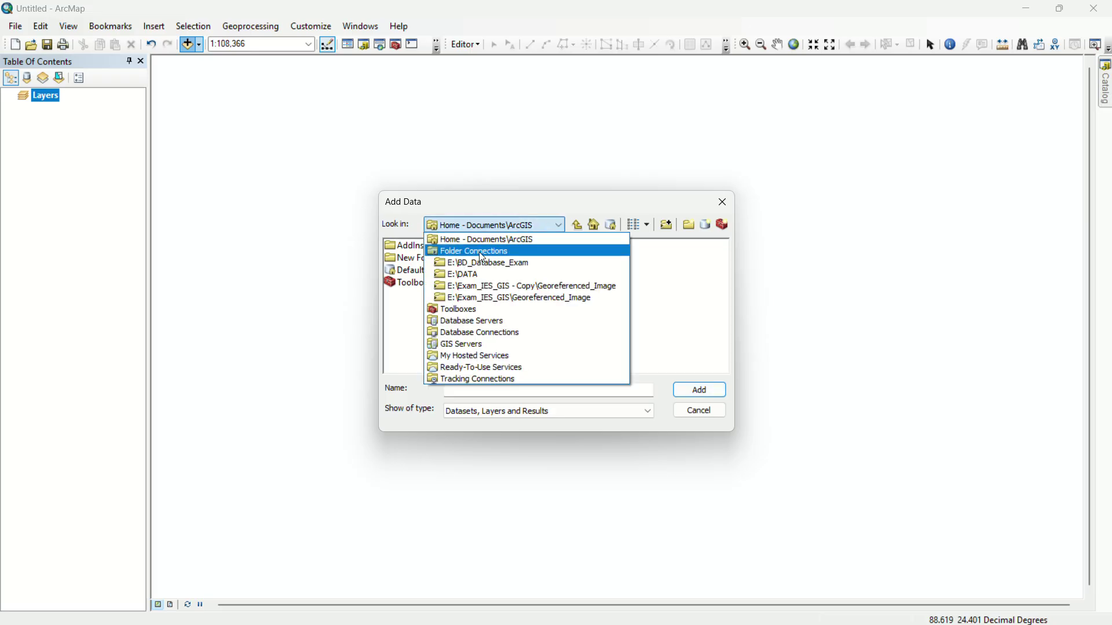
pyautogui.click(489, 290)
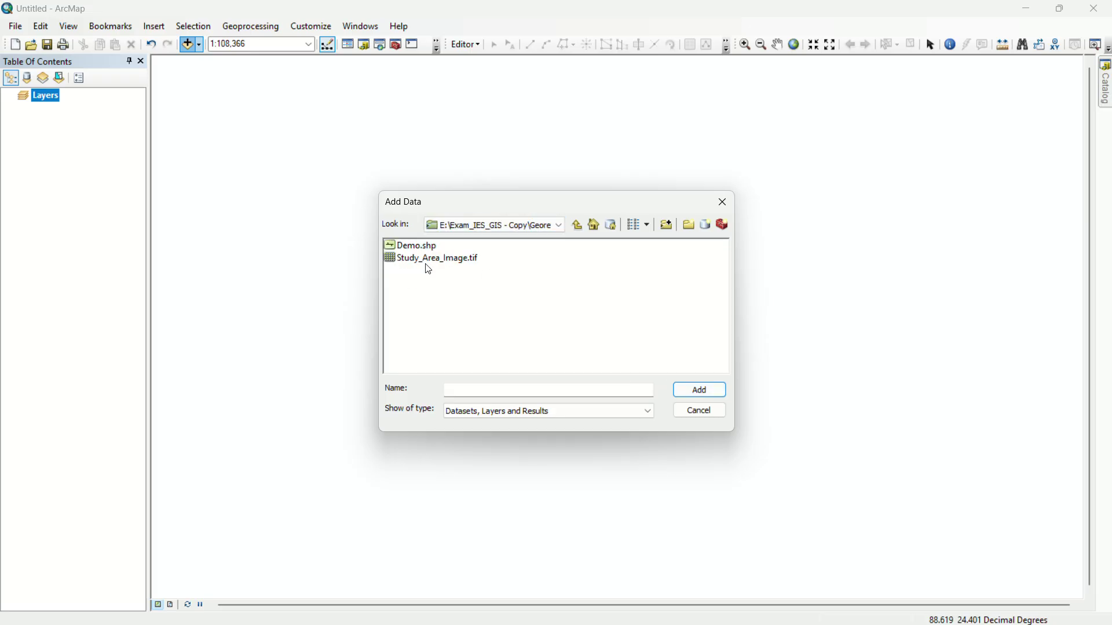
pyautogui.click(454, 259)
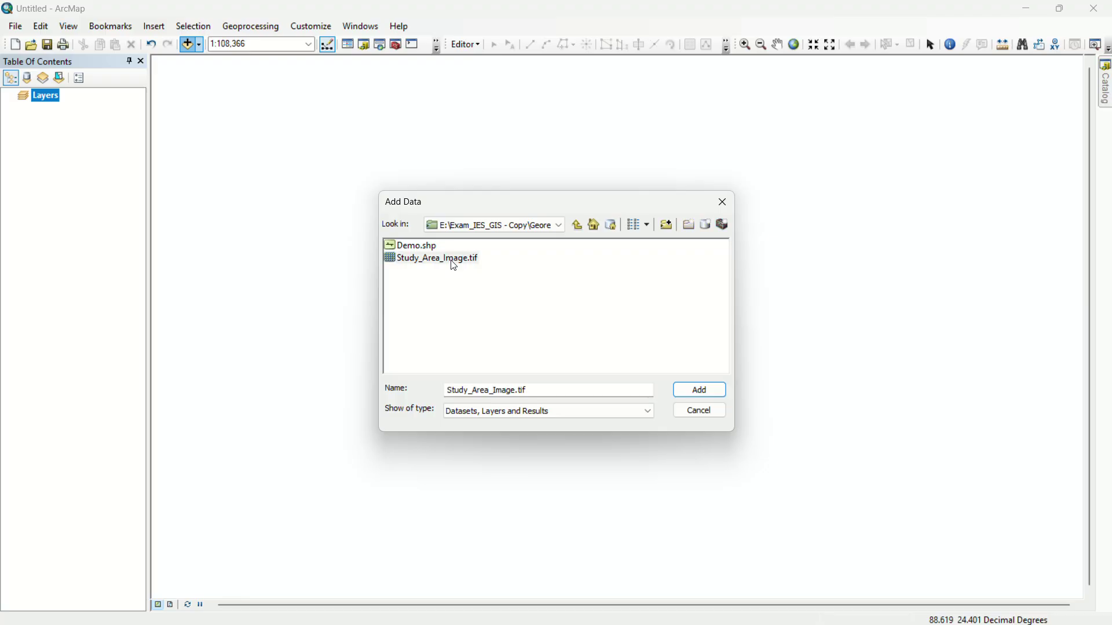
pyautogui.click(689, 392)
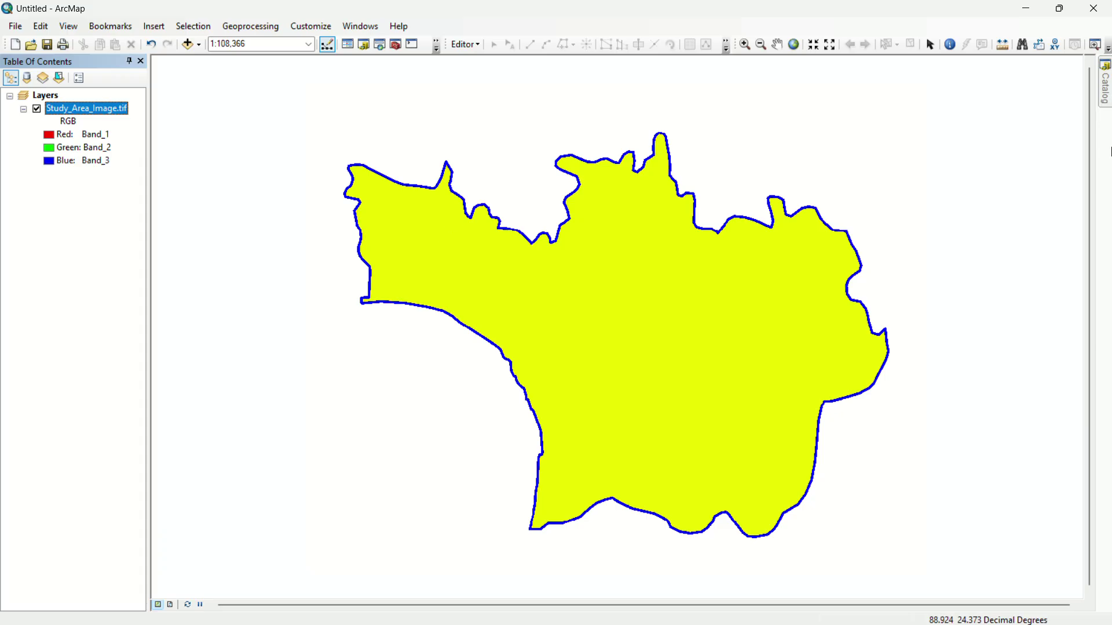
# - Start a new shapefile in the E:\Exam_IES_GIS - Copy\Georeferenced_Image folder, named Demonstration, with feature type Polyline
pyautogui.click(1108, 95)
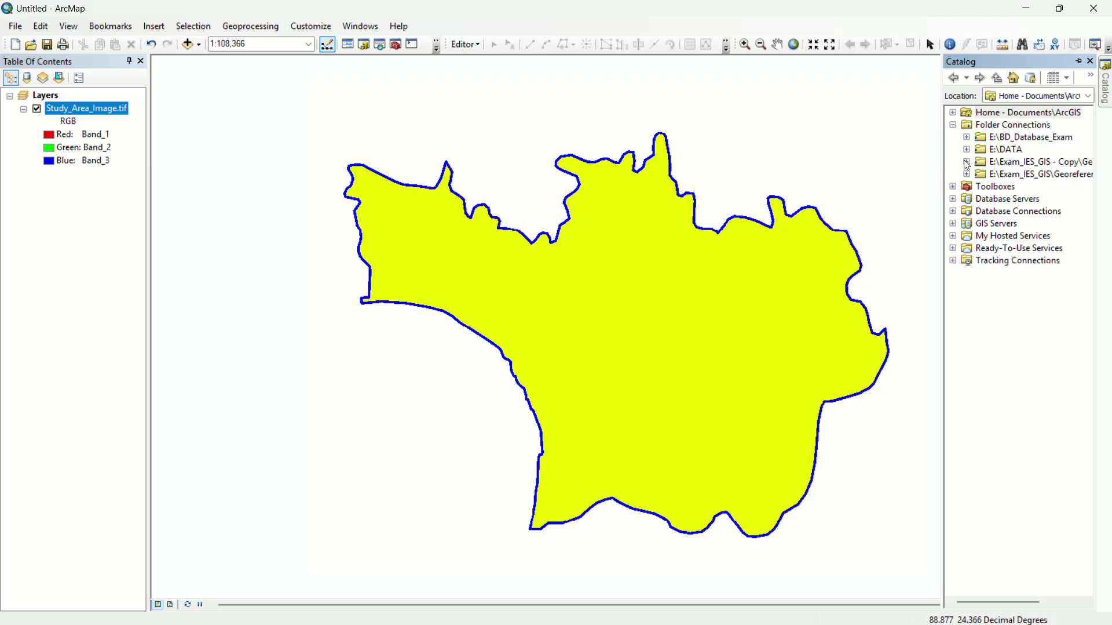
pyautogui.click(967, 164)
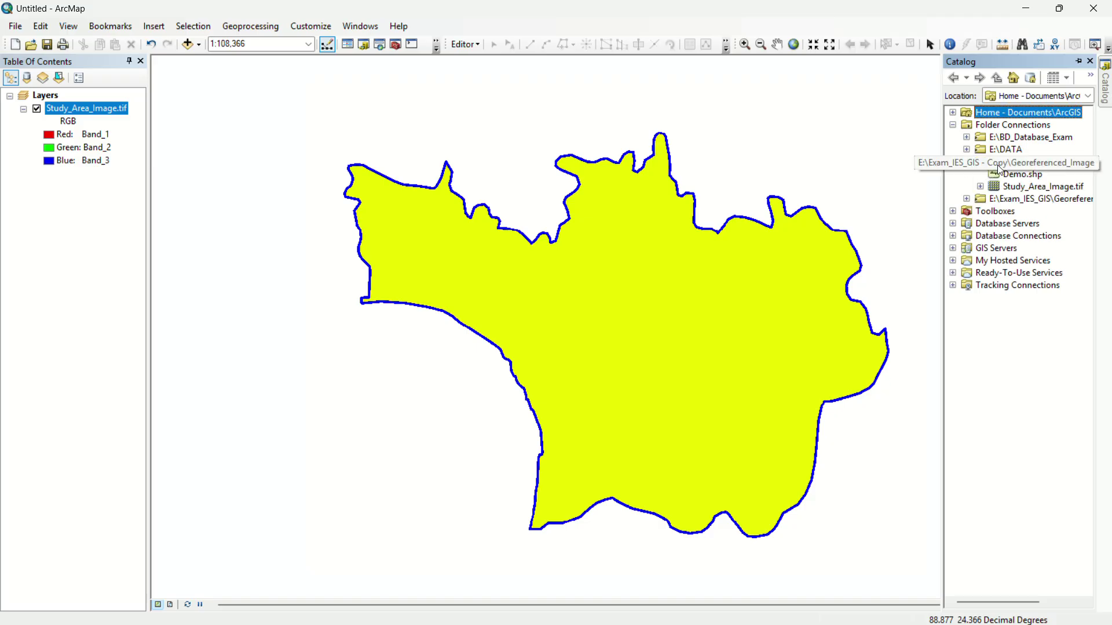
pyautogui.click(1034, 164)
pyautogui.rightClick(1034, 164)
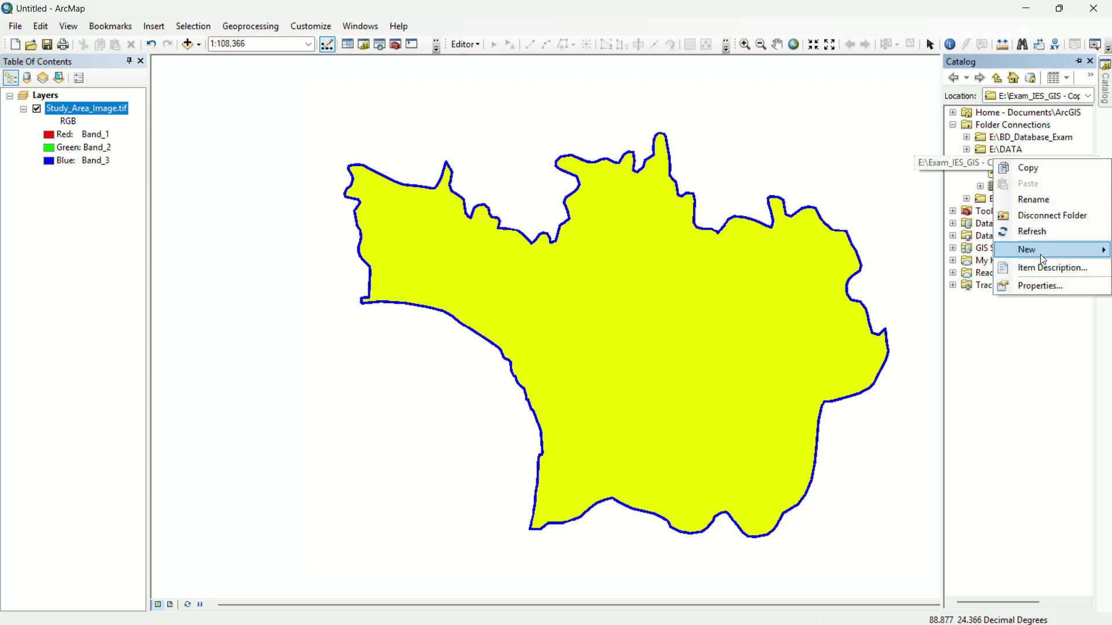
pyautogui.moveTo(1043, 250)
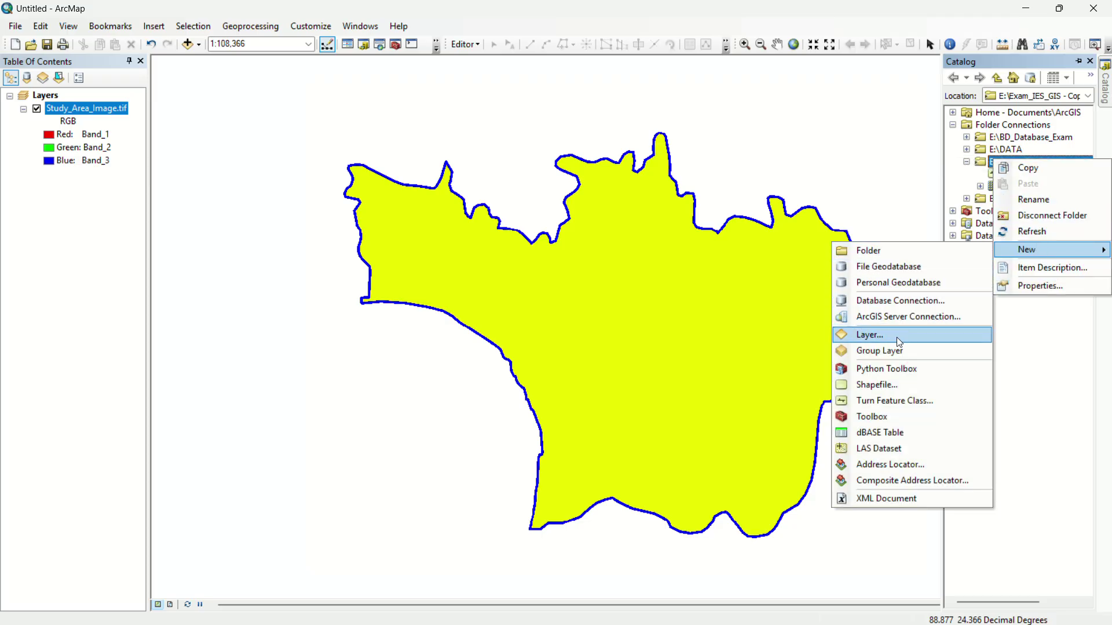
pyautogui.click(897, 391)
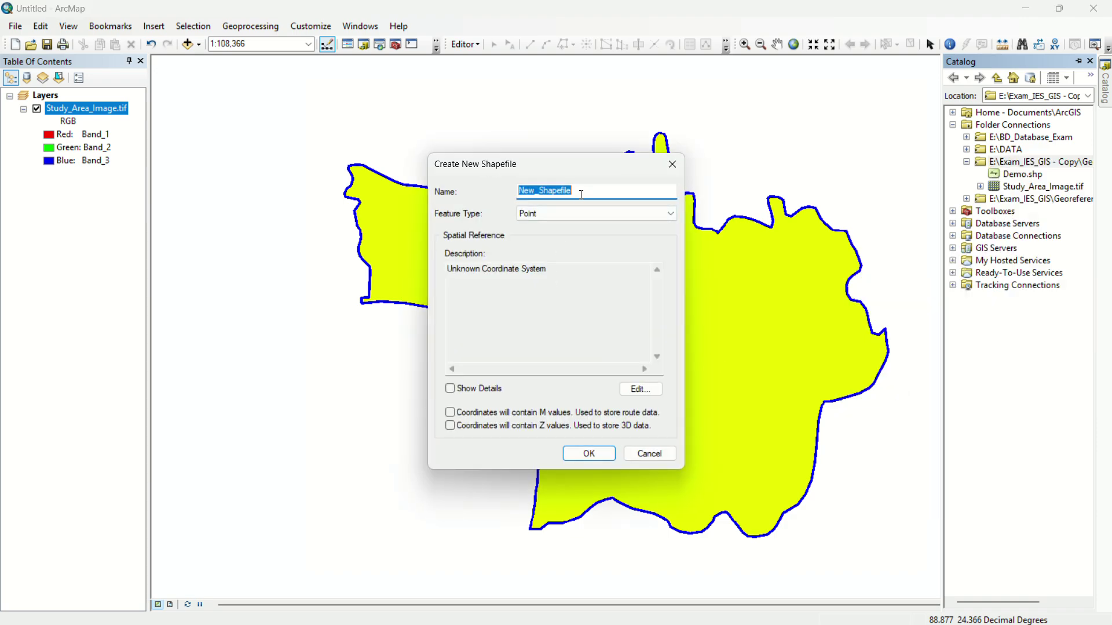
pyautogui.write('Demonstration')
pyautogui.click(599, 213)
pyautogui.click(571, 238)
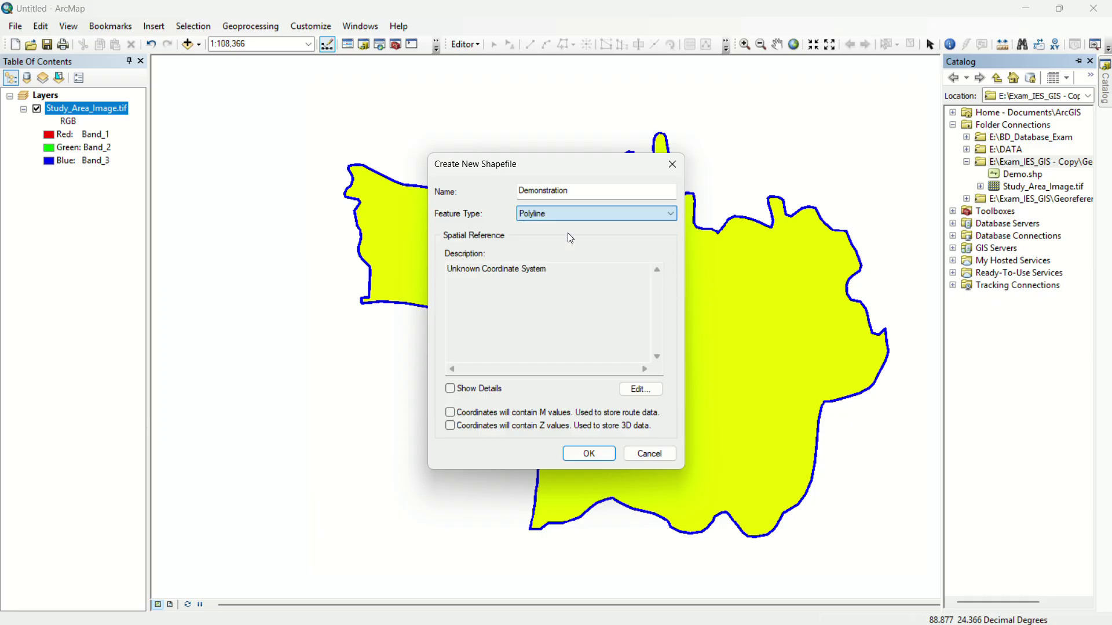
# - Assign the geographic coordinate system World > WGS 1984 to the new shapefile and create it
pyautogui.click(648, 396)
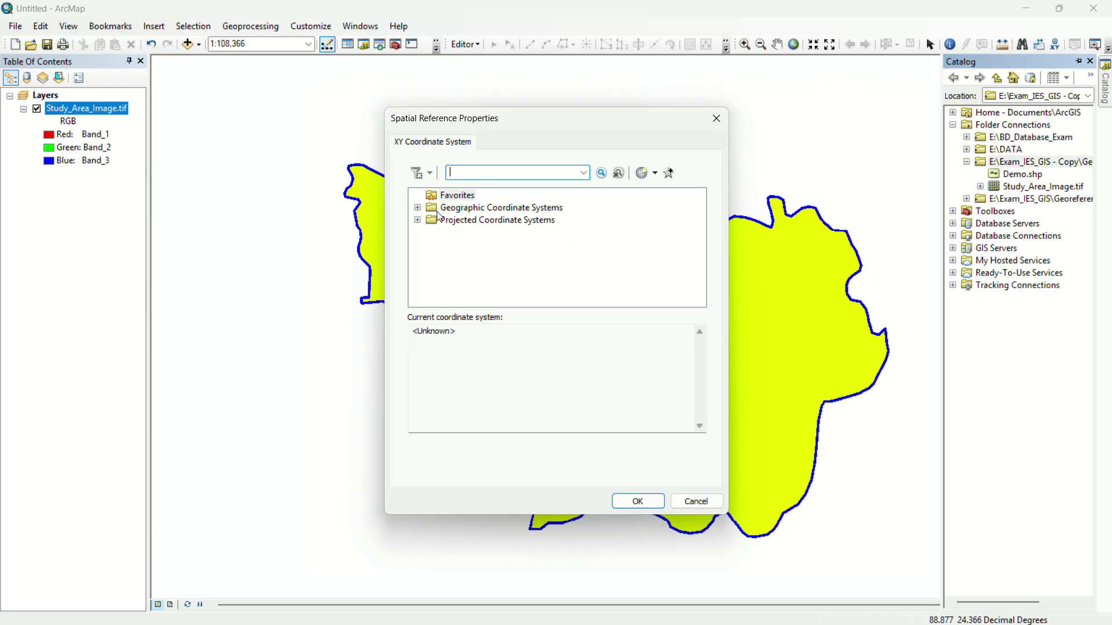
pyautogui.click(419, 208)
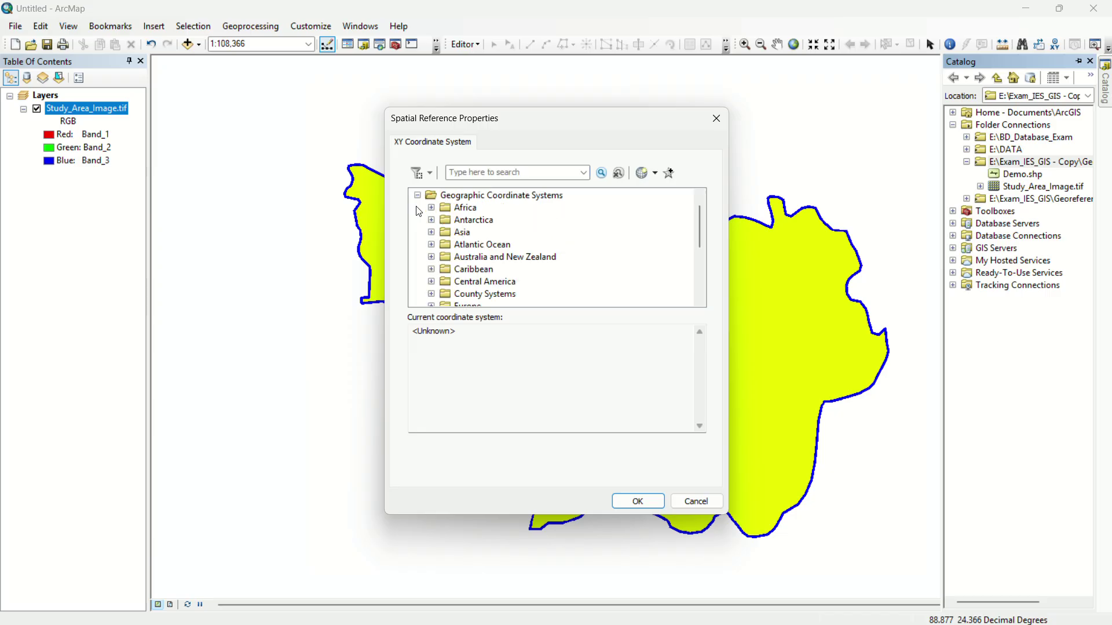
pyautogui.scroll(-4, 468, 250)
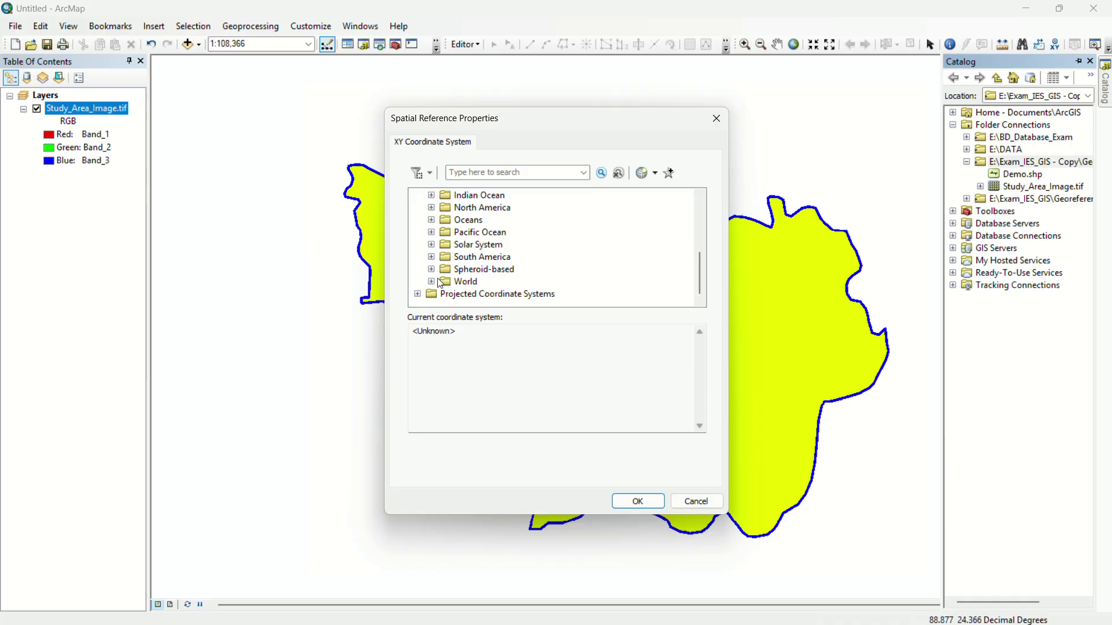
pyautogui.click(442, 282)
pyautogui.scroll(-10, 507, 219)
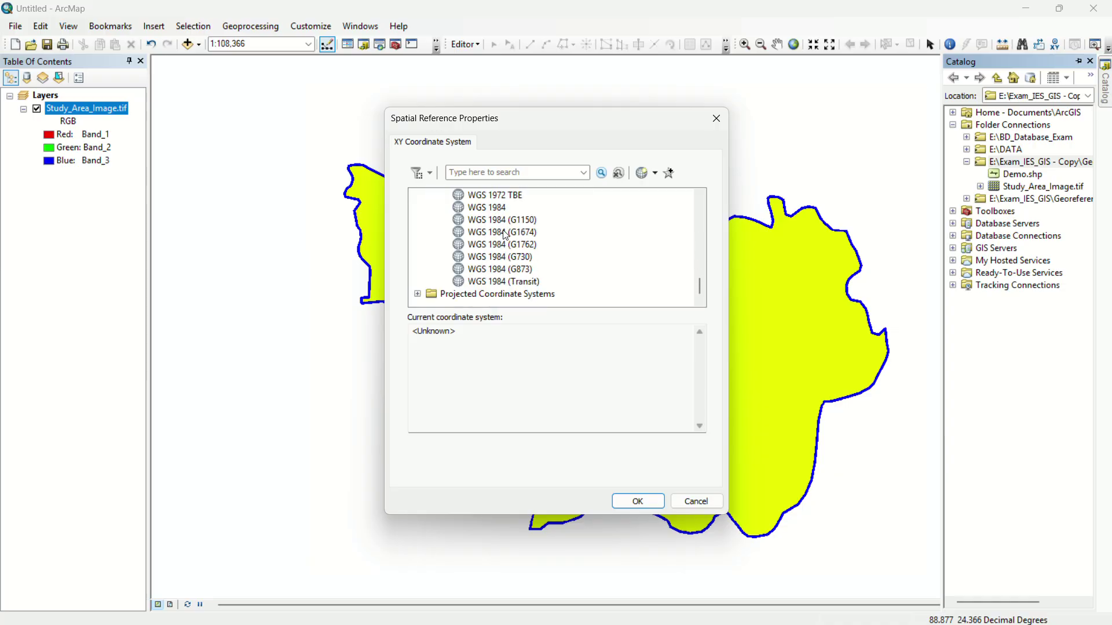
pyautogui.click(484, 208)
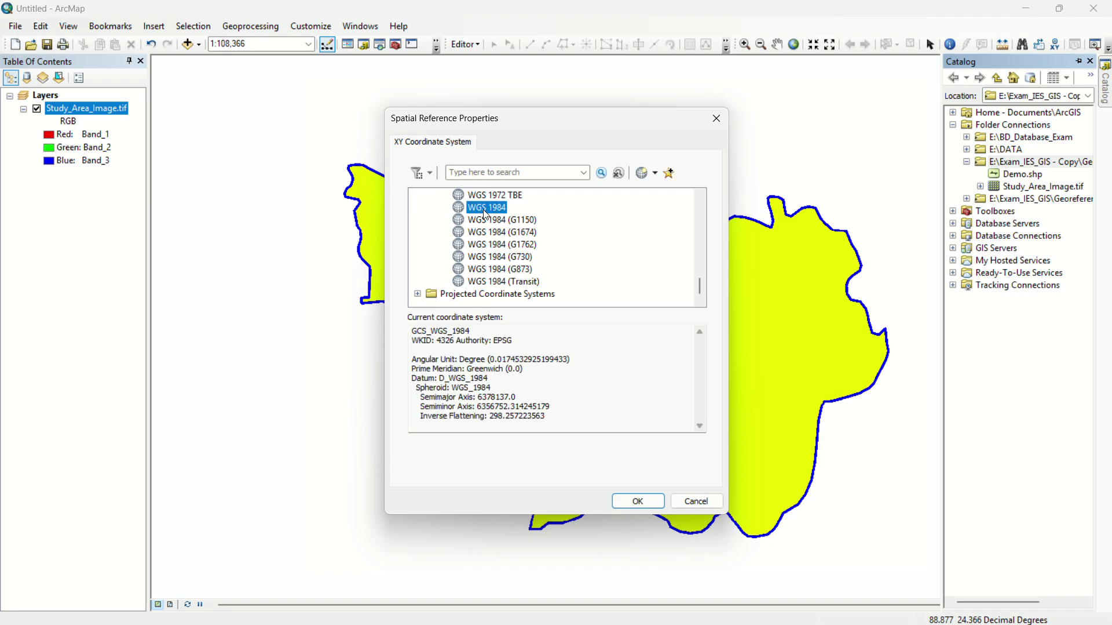
pyautogui.click(637, 502)
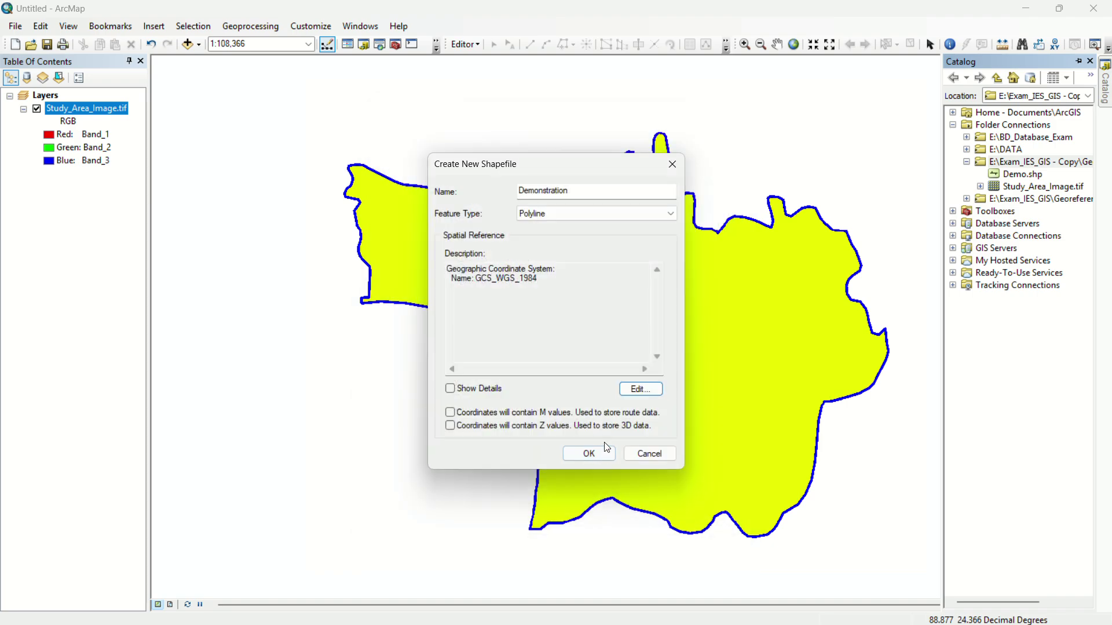
pyautogui.click(589, 453)
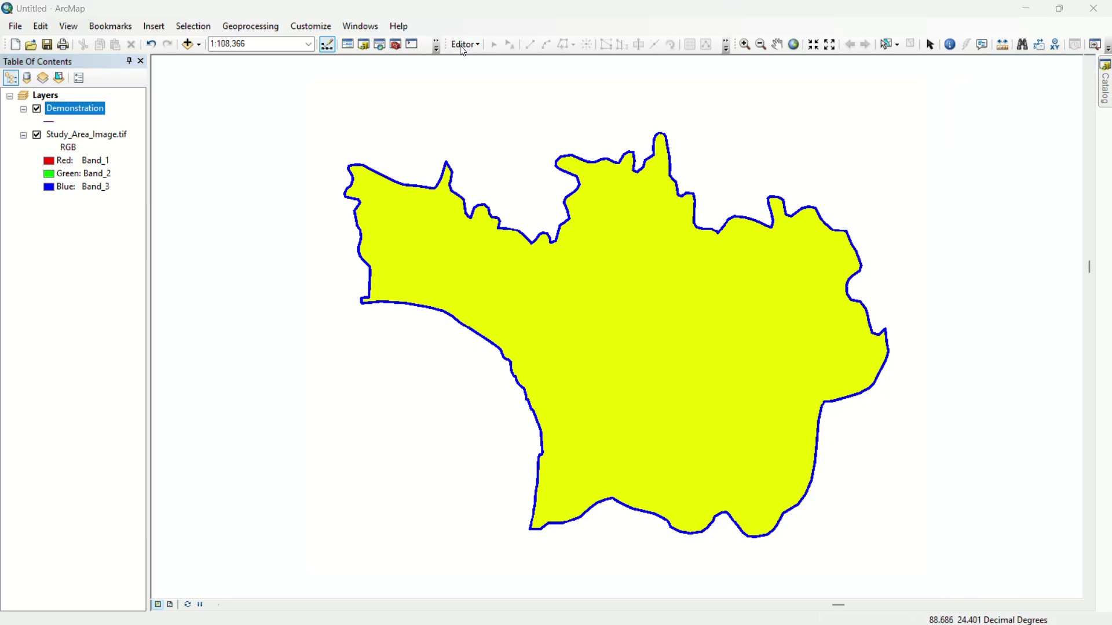
# - Check in the toolbar customization settings whether the Editor toolbar is enabled
pyautogui.click(464, 47)
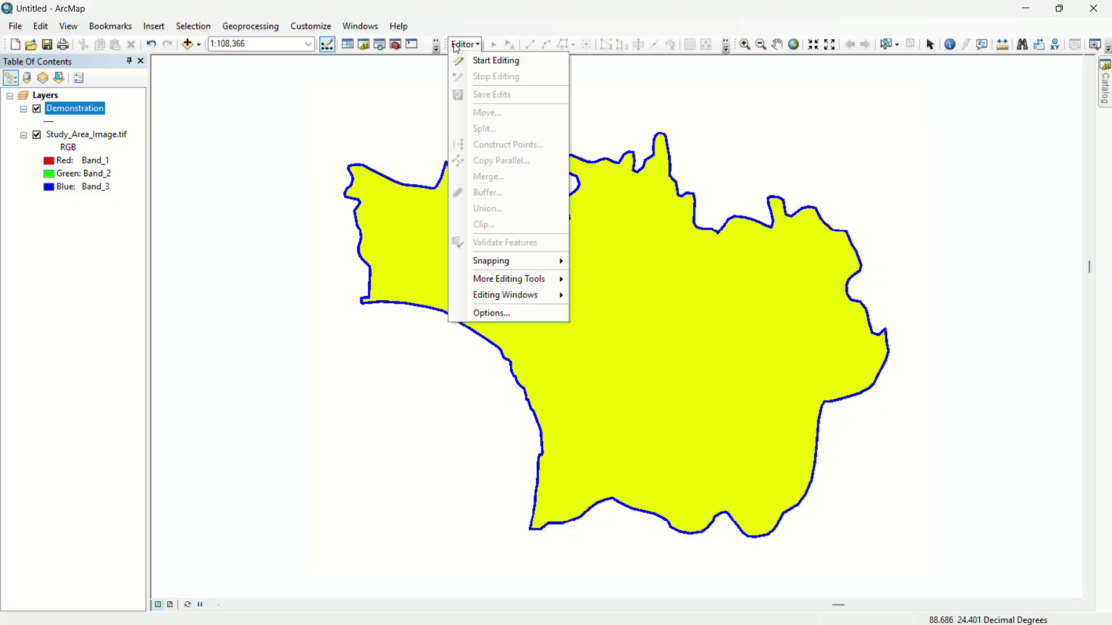
pyautogui.click(436, 46)
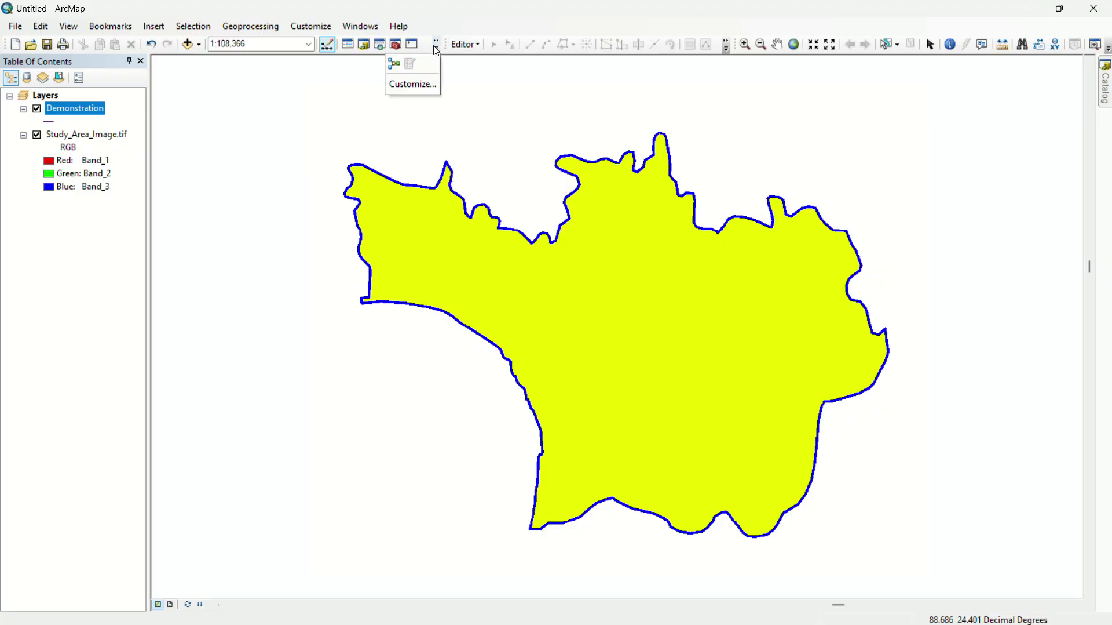
pyautogui.click(426, 87)
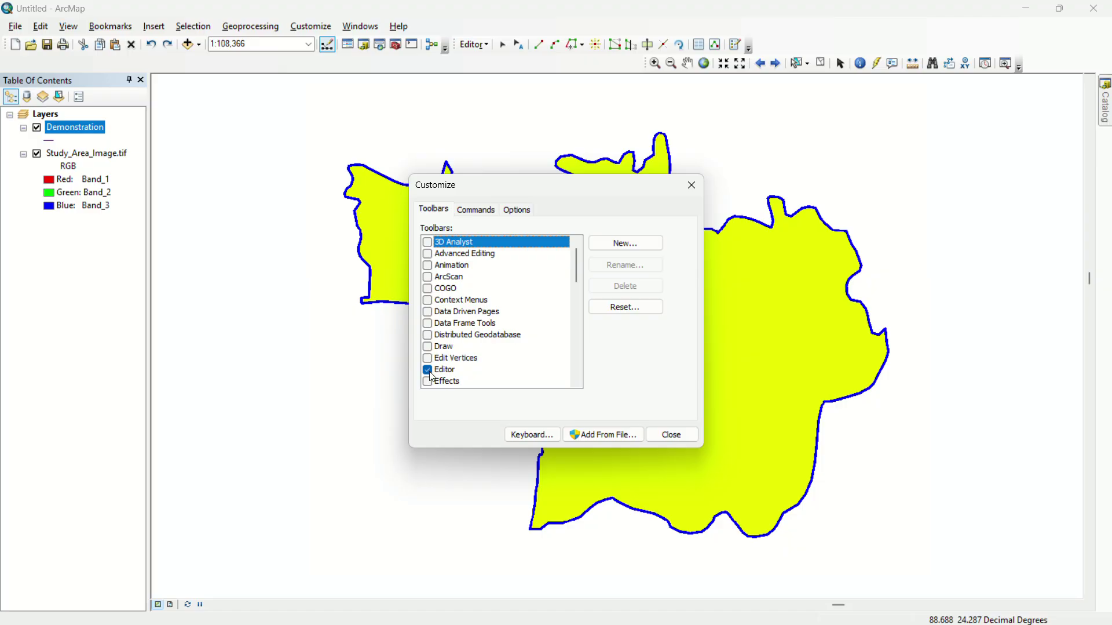
pyautogui.click(672, 436)
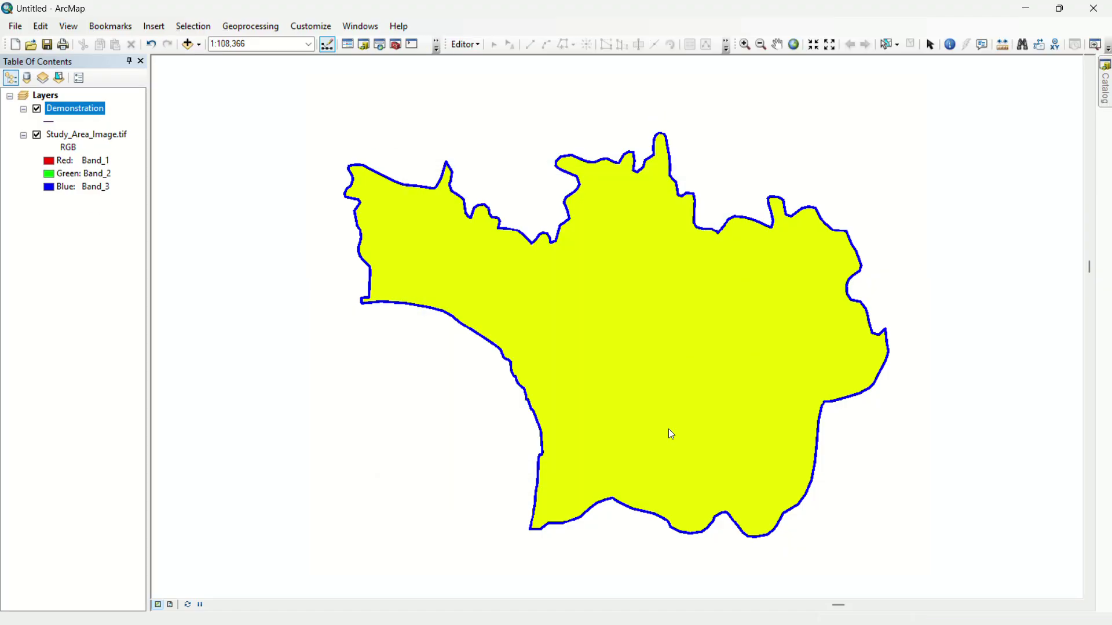
# - Start an edit session and open the Create Features window for the Demonstration layer
pyautogui.click(450, 46)
pyautogui.click(463, 65)
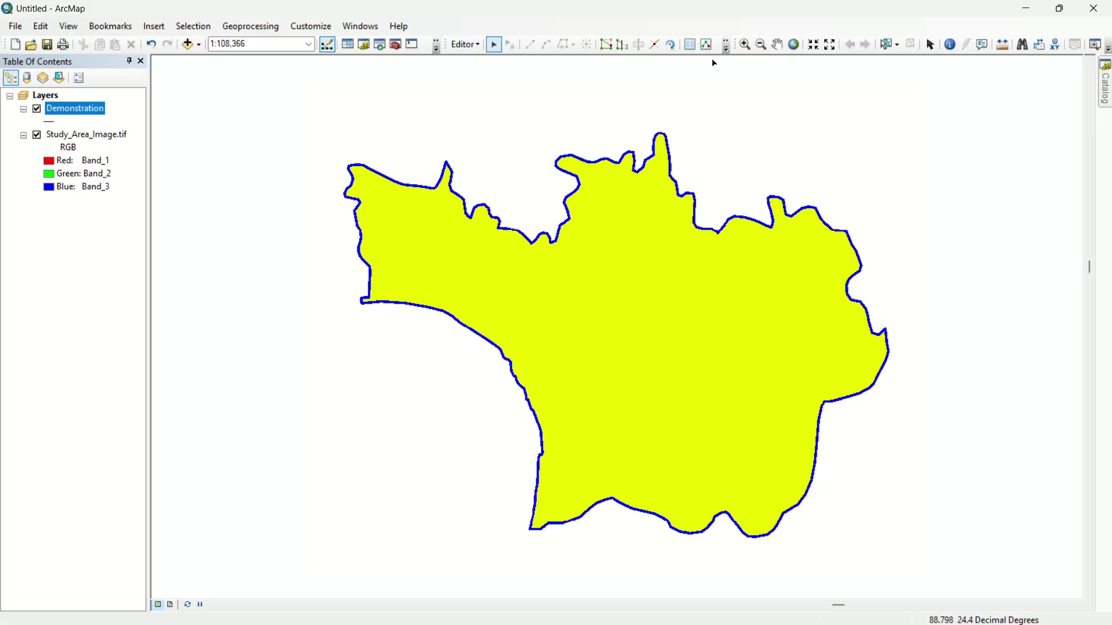
pyautogui.moveTo(1107, 86)
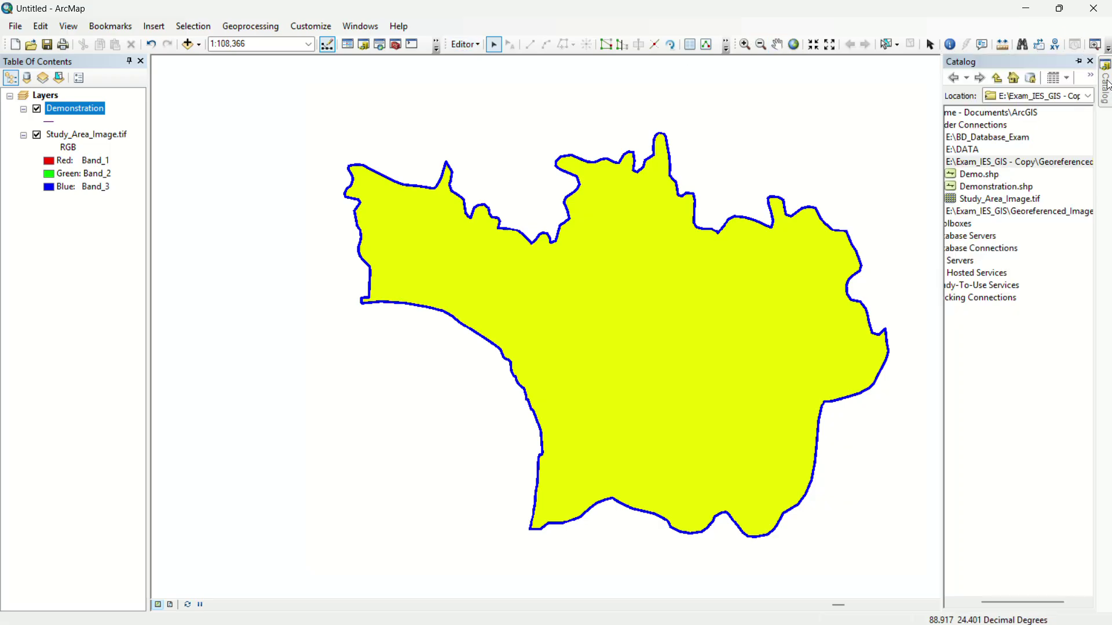
pyautogui.click(728, 46)
pyautogui.click(701, 63)
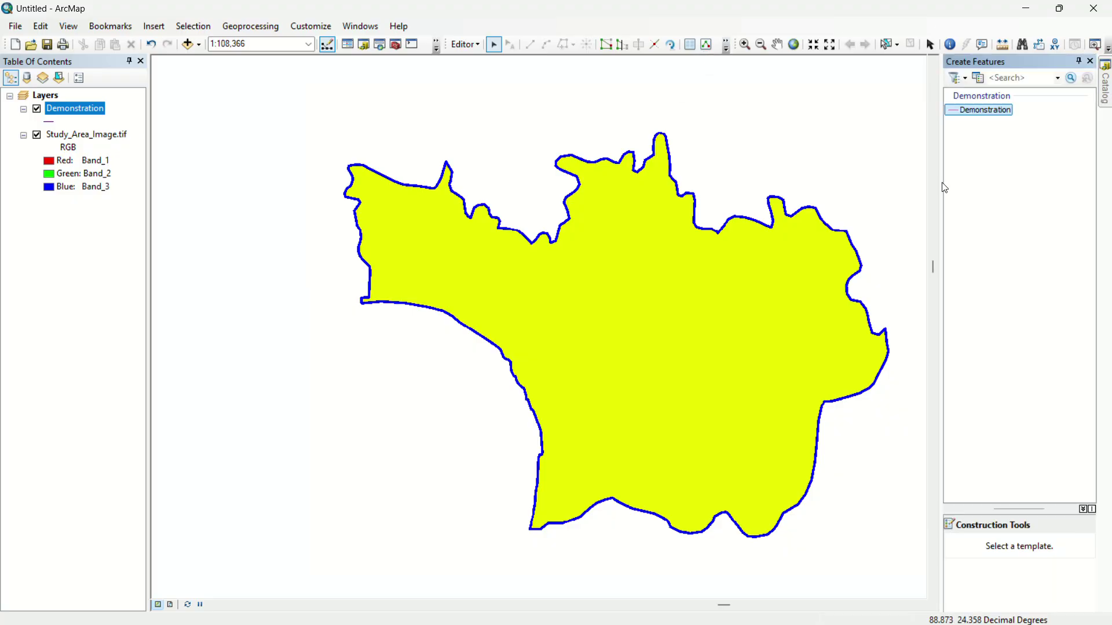
# - Start a Demonstration line just west of the boundary's small western notch and trace the blue boundary southeast to the first jagged bend
pyautogui.click(1010, 115)
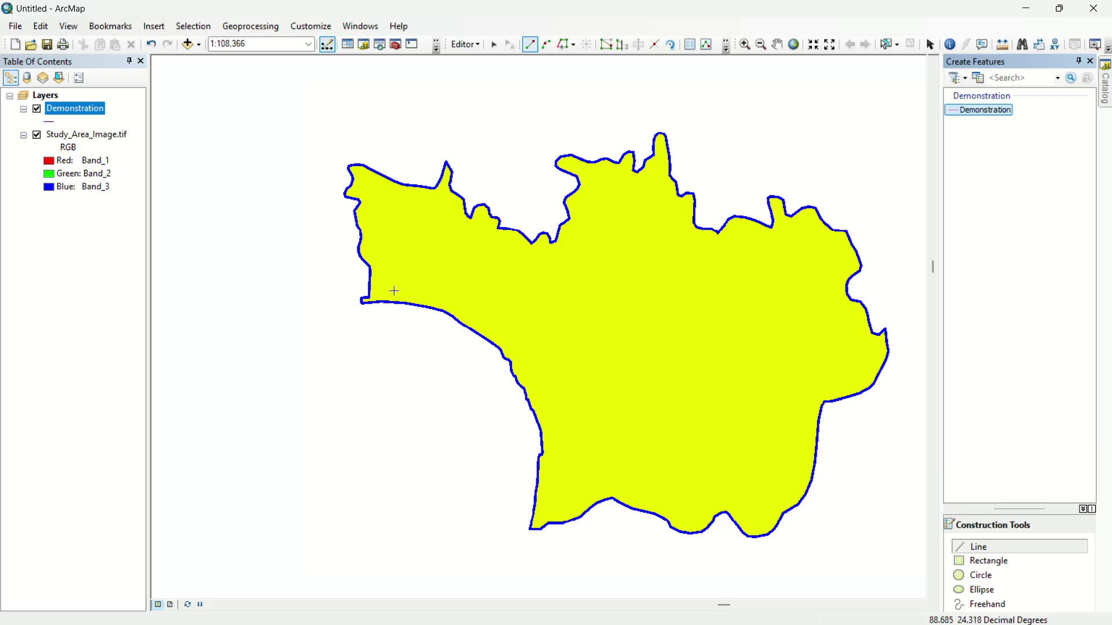
pyautogui.scroll(3, 384, 296)
pyautogui.scroll(1, 381, 297)
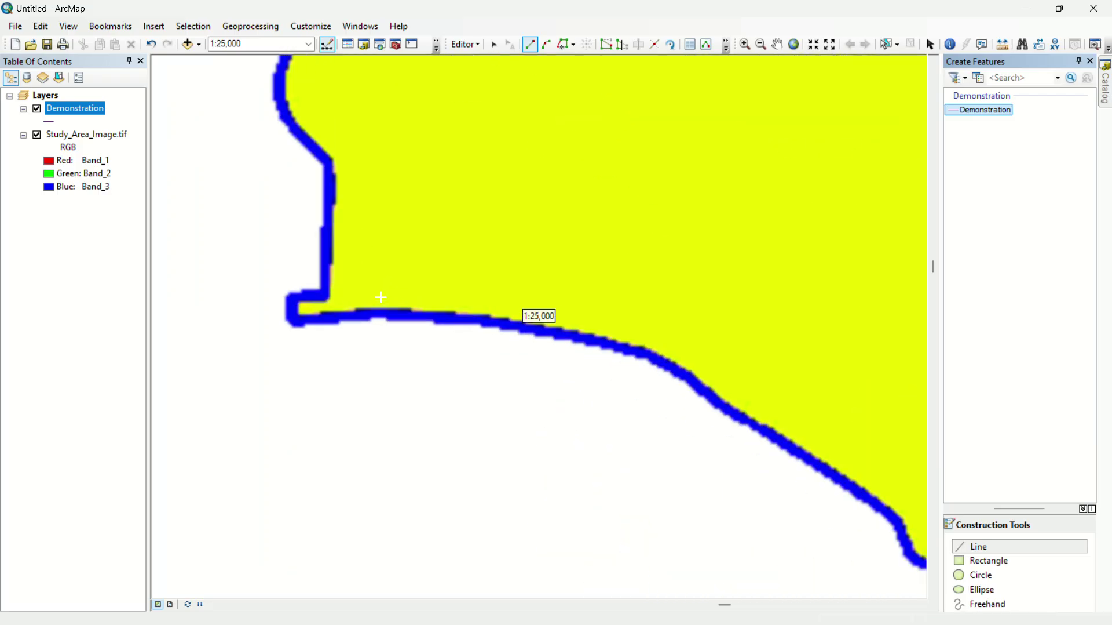
pyautogui.click(251, 317)
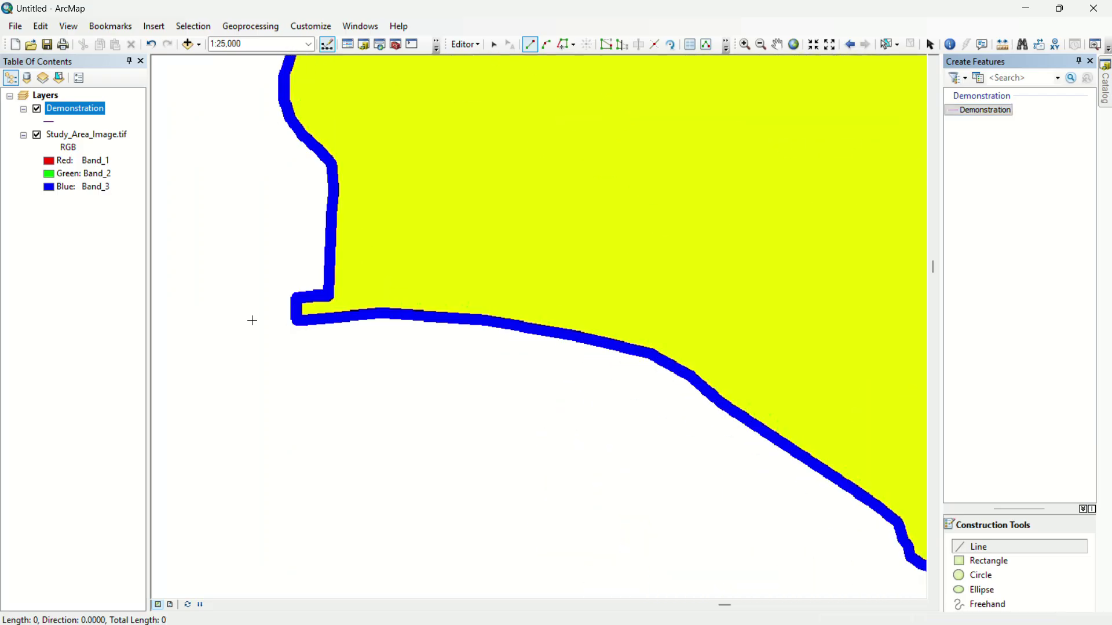
pyautogui.click(313, 319)
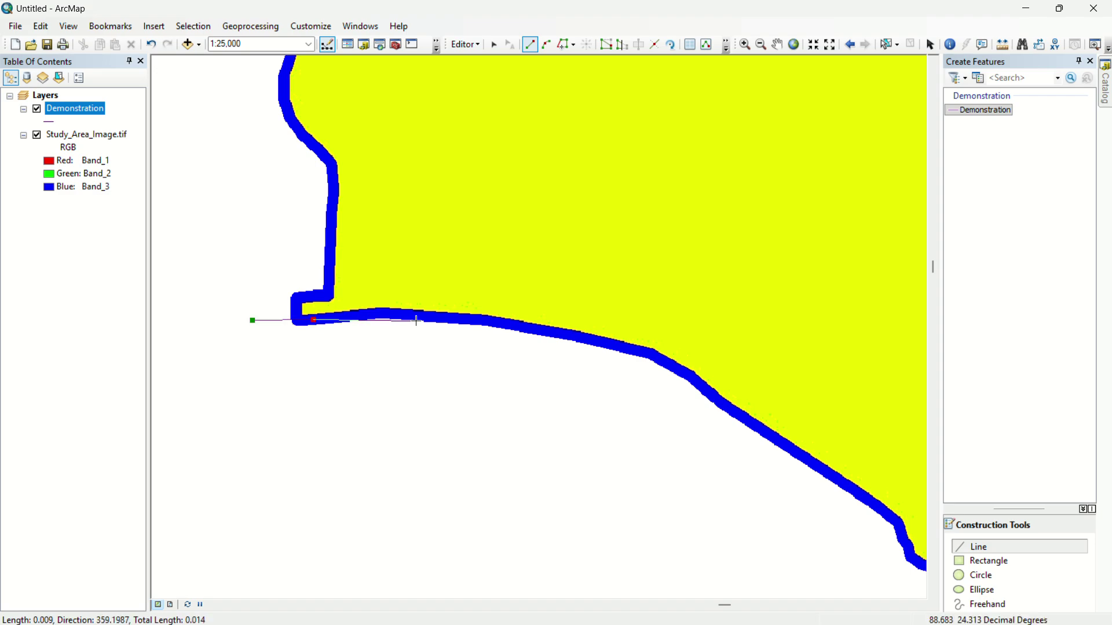
pyautogui.click(400, 312)
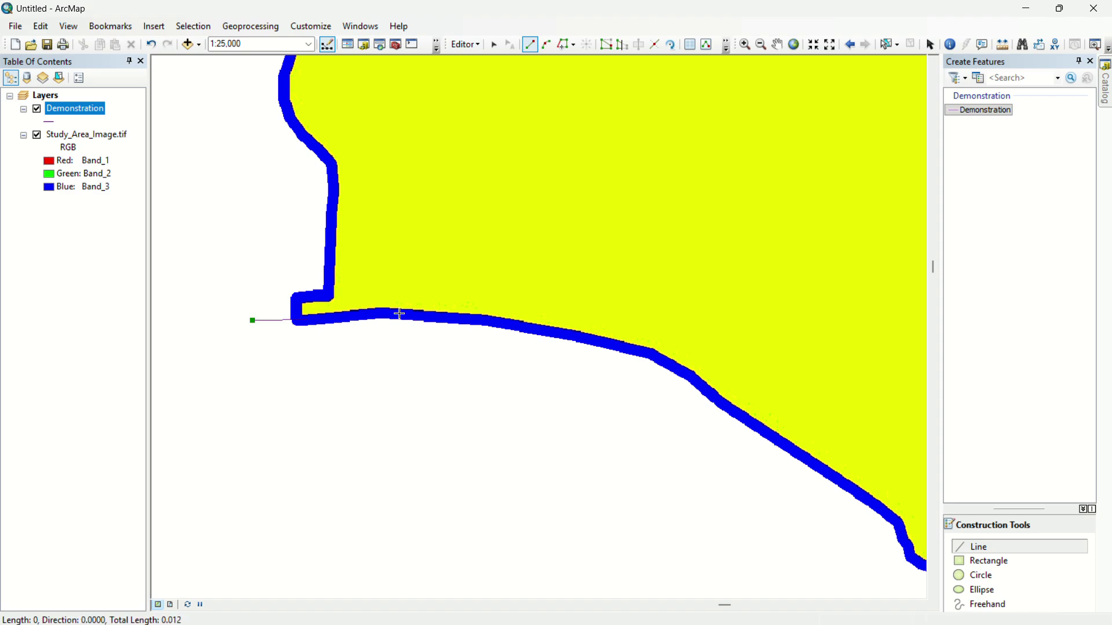
pyautogui.click(508, 327)
pyautogui.click(587, 340)
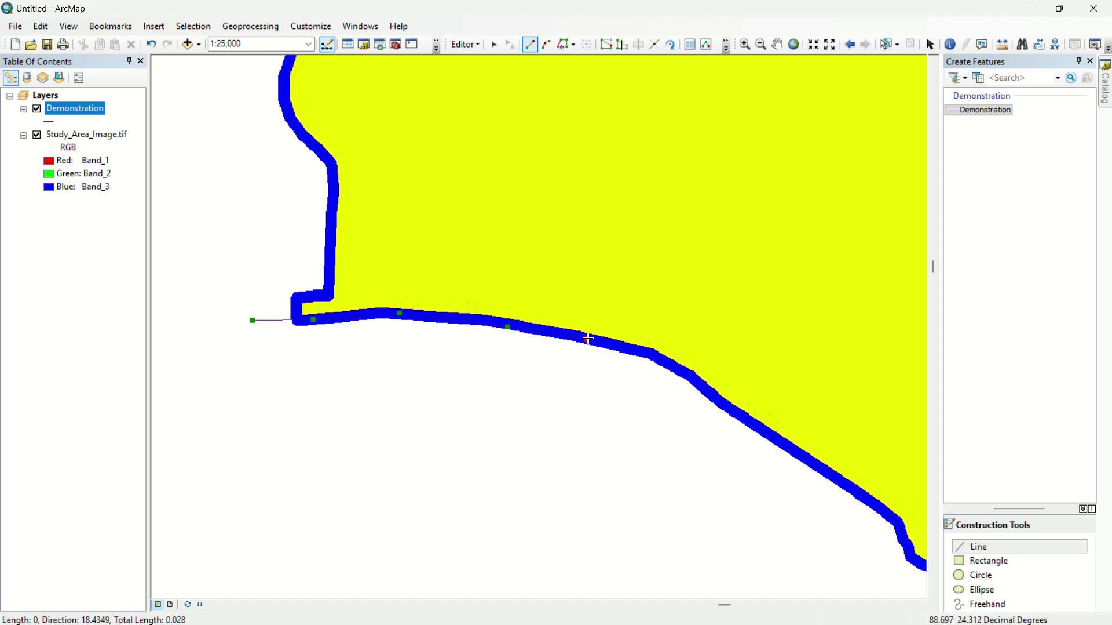
pyautogui.click(662, 356)
pyautogui.click(723, 402)
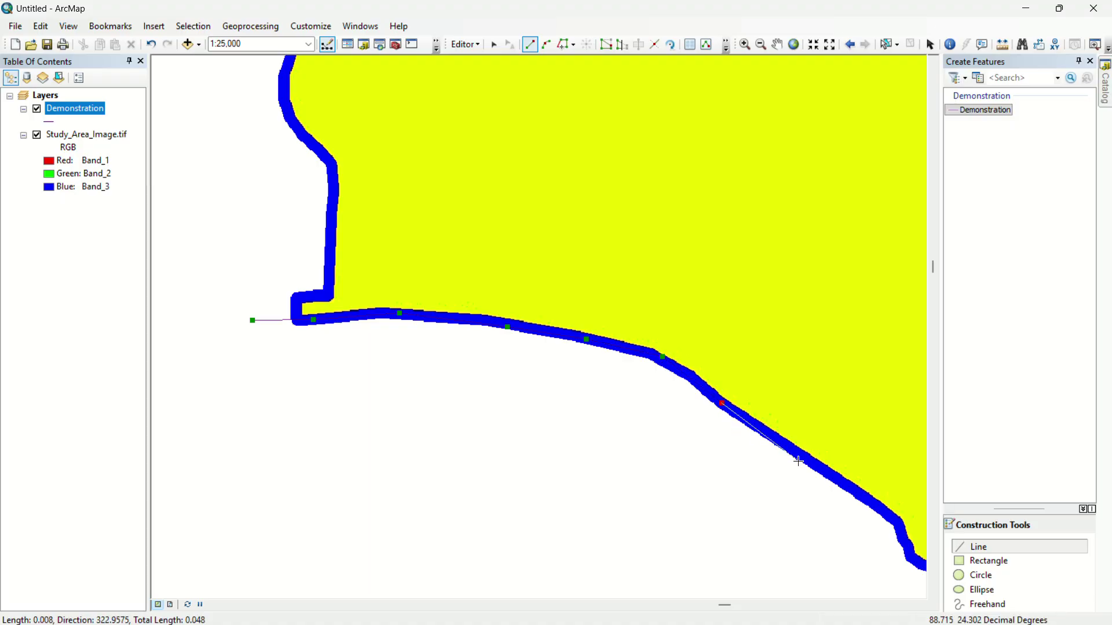
pyautogui.click(816, 467)
pyautogui.click(894, 519)
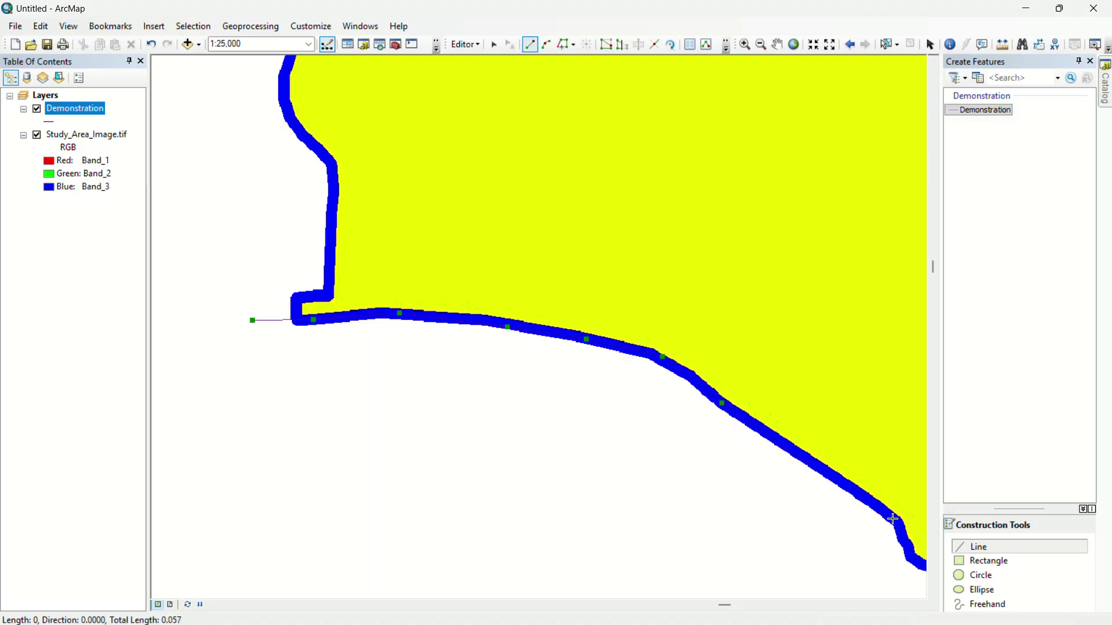
pyautogui.click(919, 563)
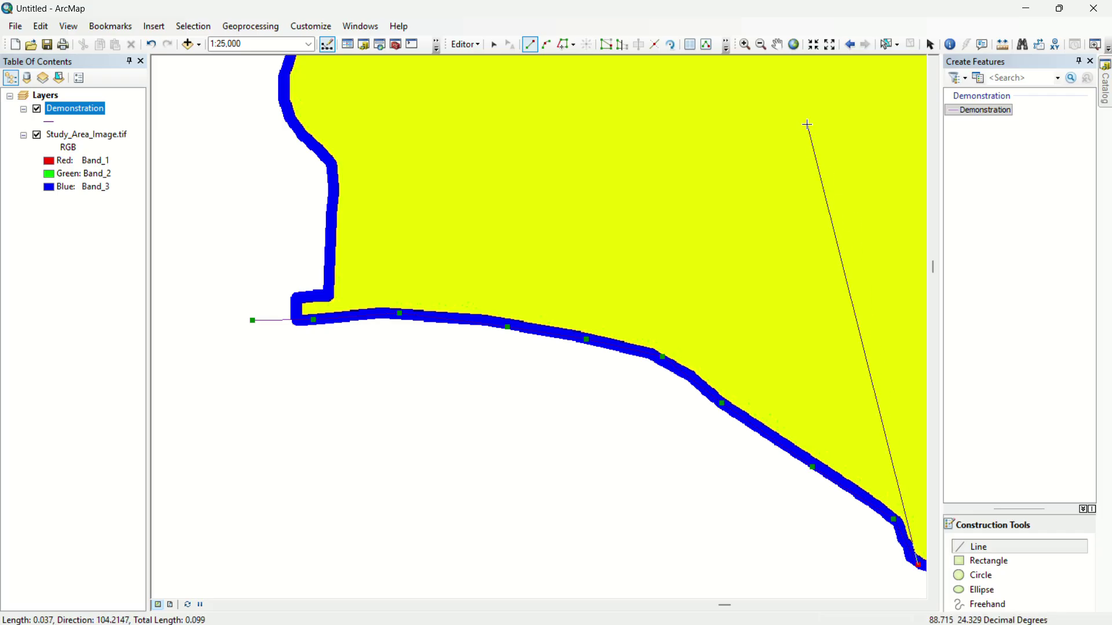
# - Continue the line from its last vertex along the jagged southwestern boundary, placing vertices at the successive small bends
pyautogui.click(778, 44)
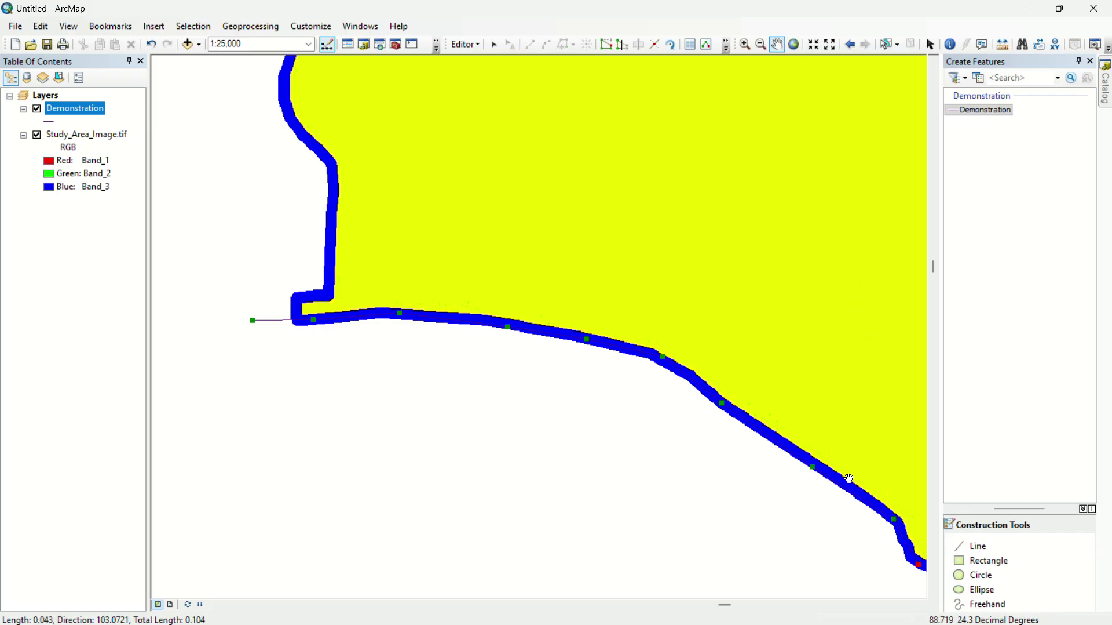
pyautogui.moveTo(848, 475); pyautogui.dragTo(437, 238)
pyautogui.moveTo(660, 332); pyautogui.dragTo(552, 187)
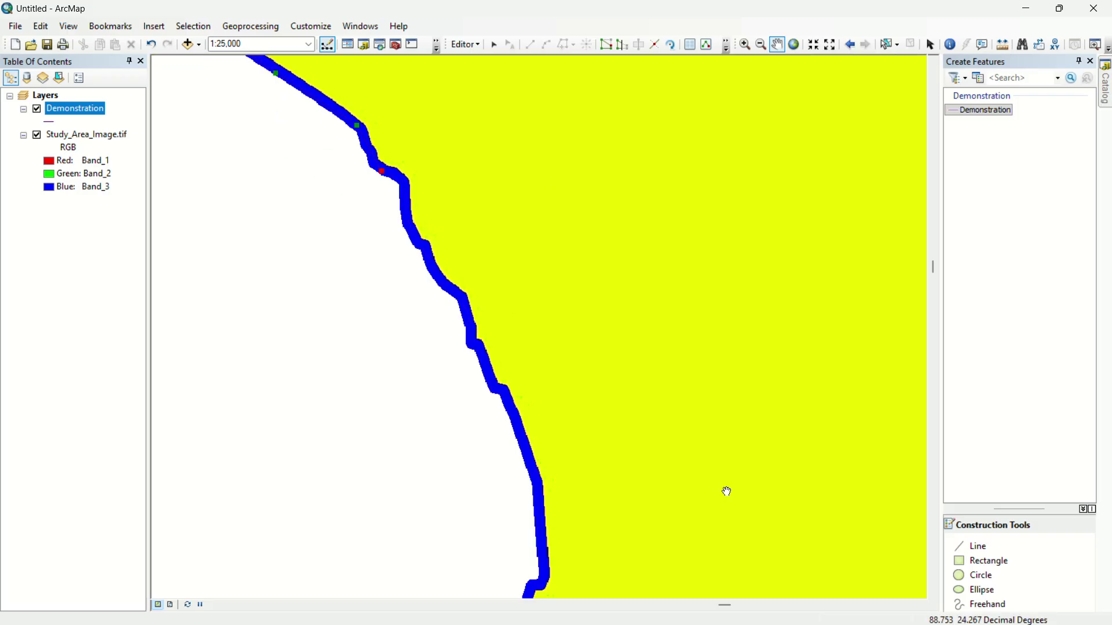
pyautogui.moveTo(727, 491); pyautogui.dragTo(622, 415)
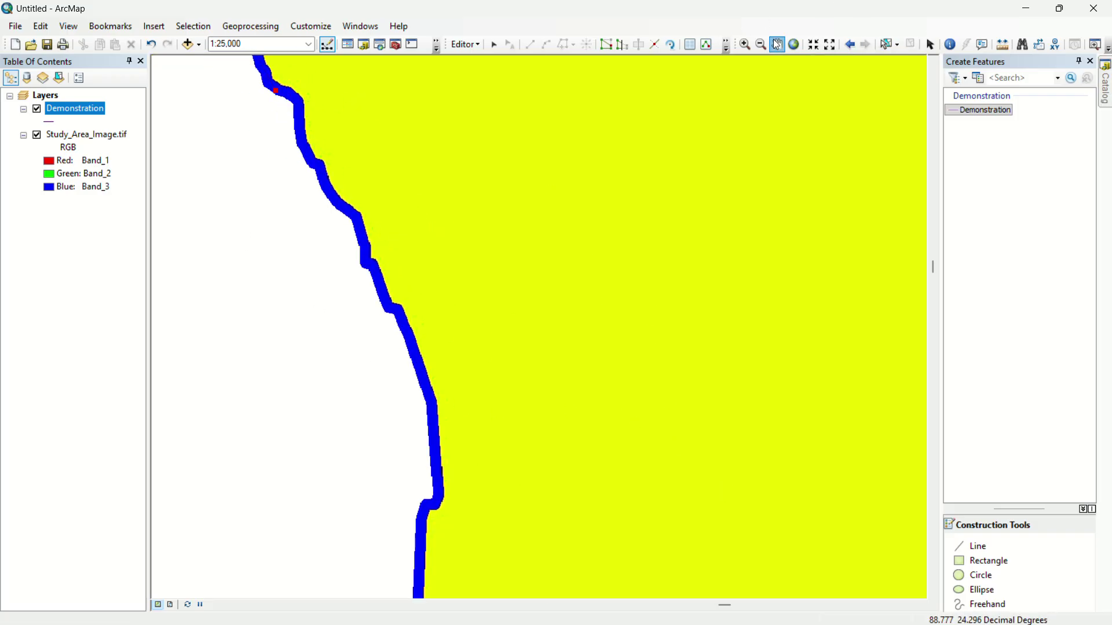
pyautogui.click(978, 111)
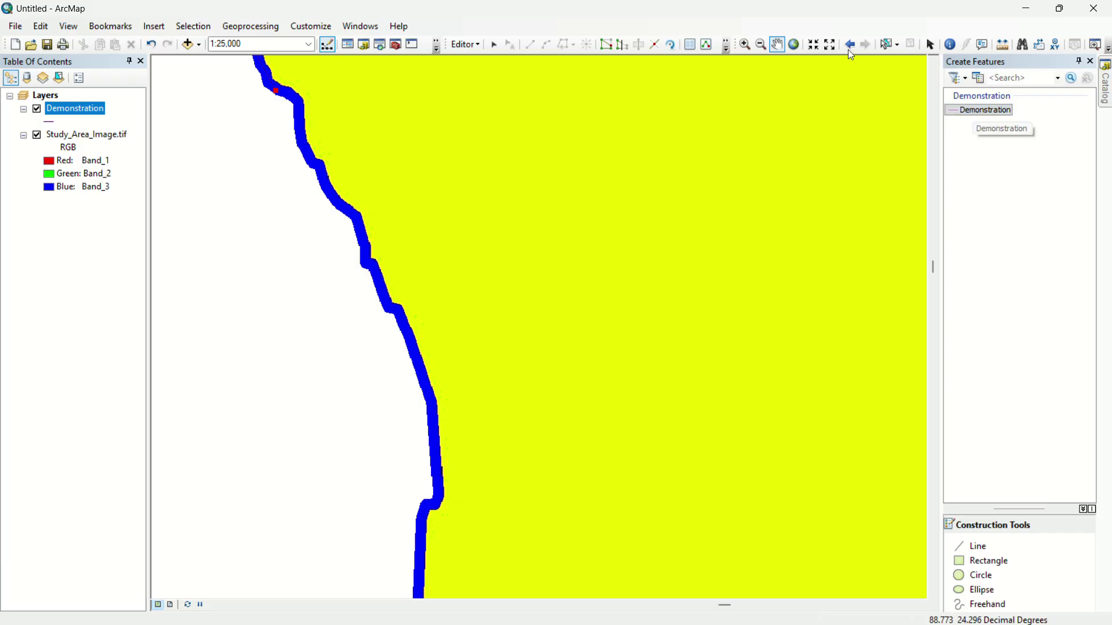
pyautogui.click(779, 46)
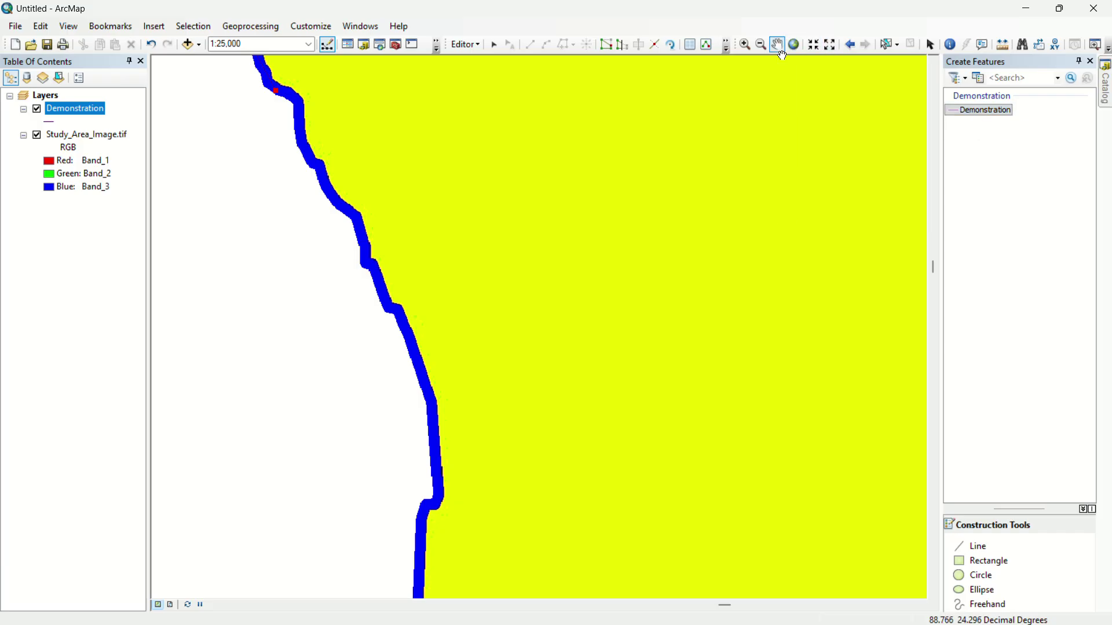
pyautogui.click(997, 114)
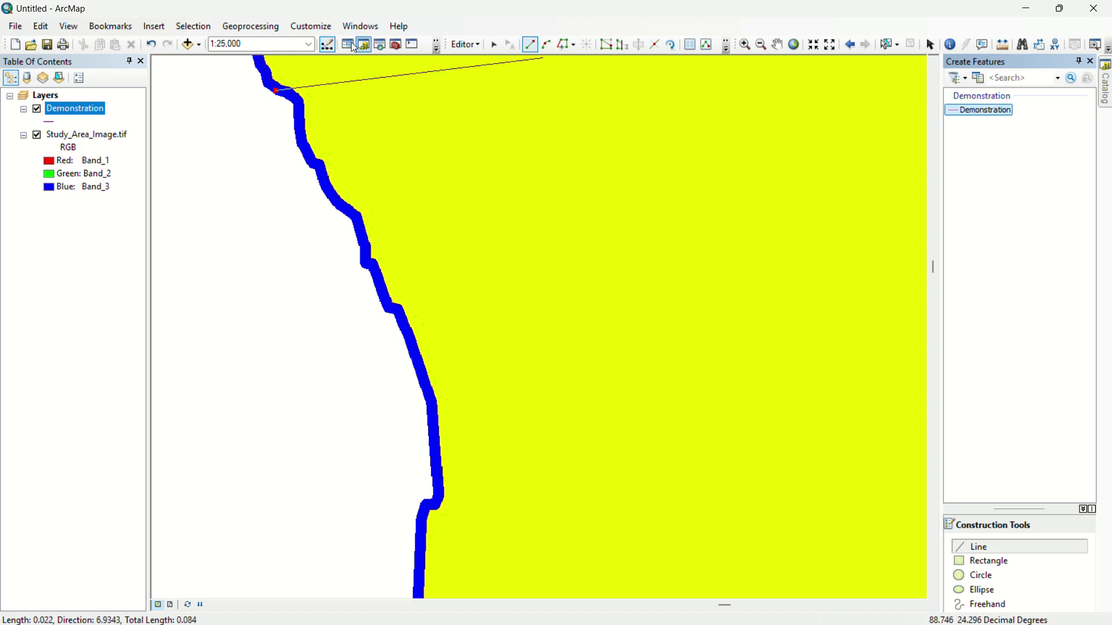
pyautogui.click(298, 102)
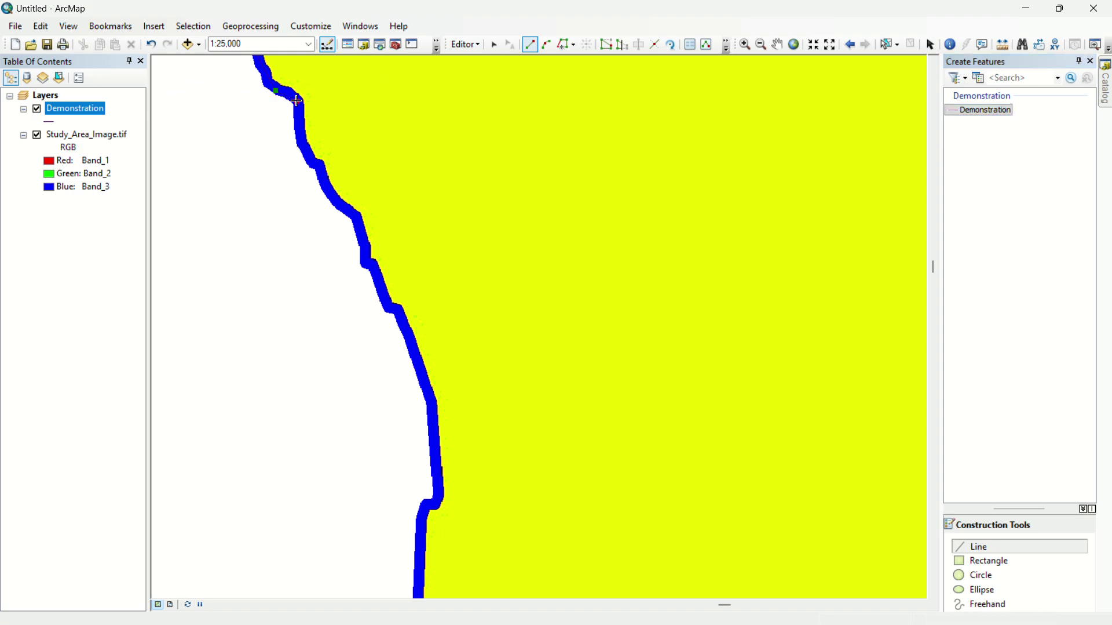
pyautogui.click(303, 136)
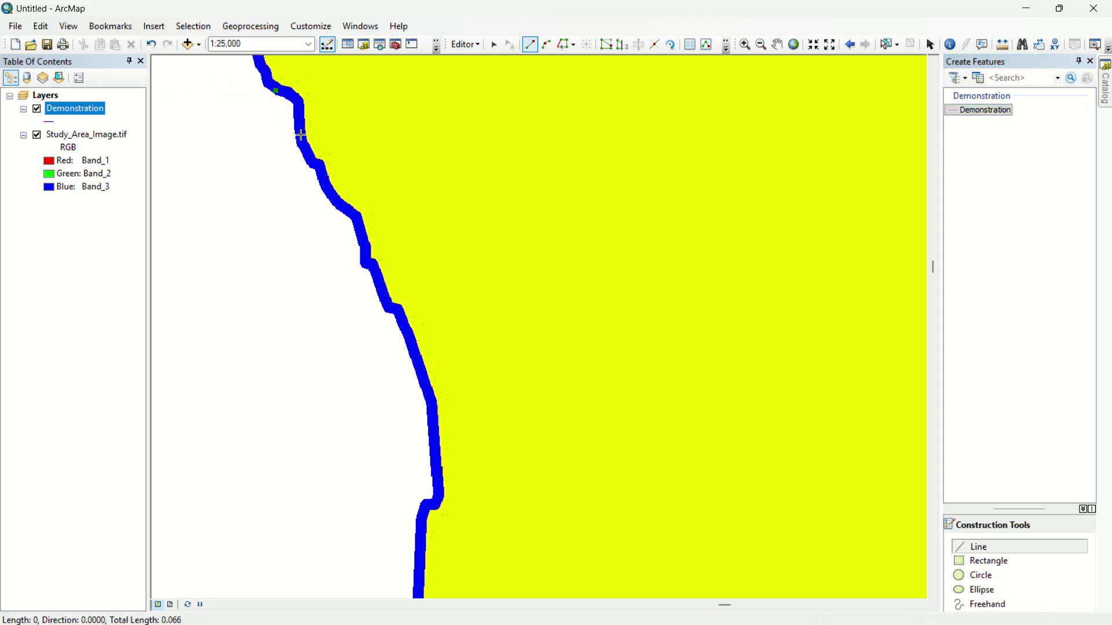
pyautogui.click(312, 162)
pyautogui.click(328, 178)
pyautogui.click(346, 213)
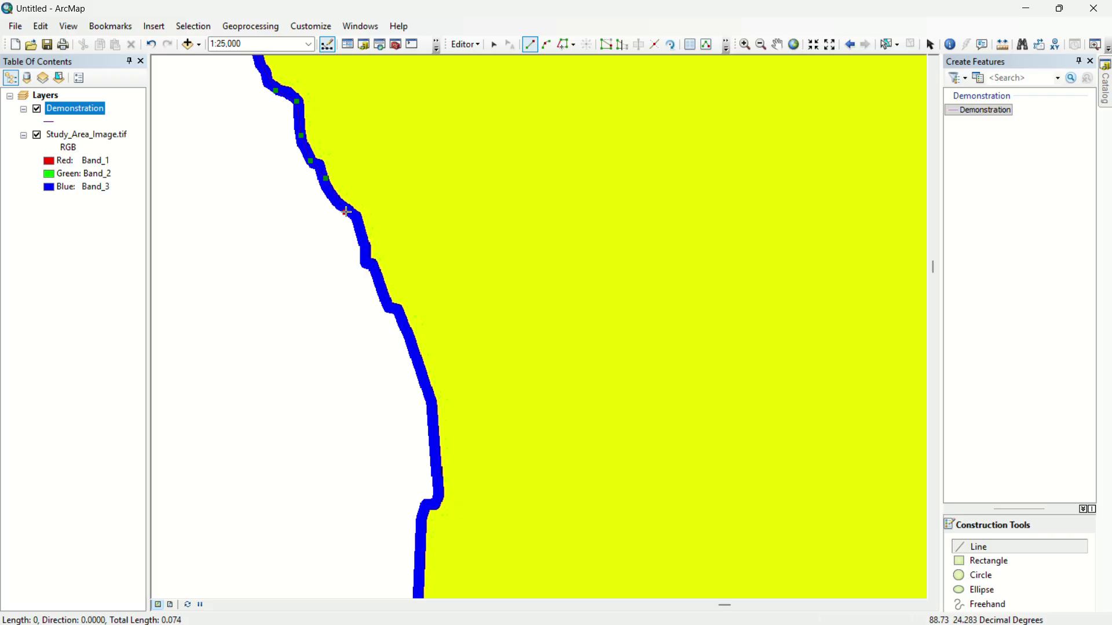
pyautogui.click(362, 232)
pyautogui.click(371, 263)
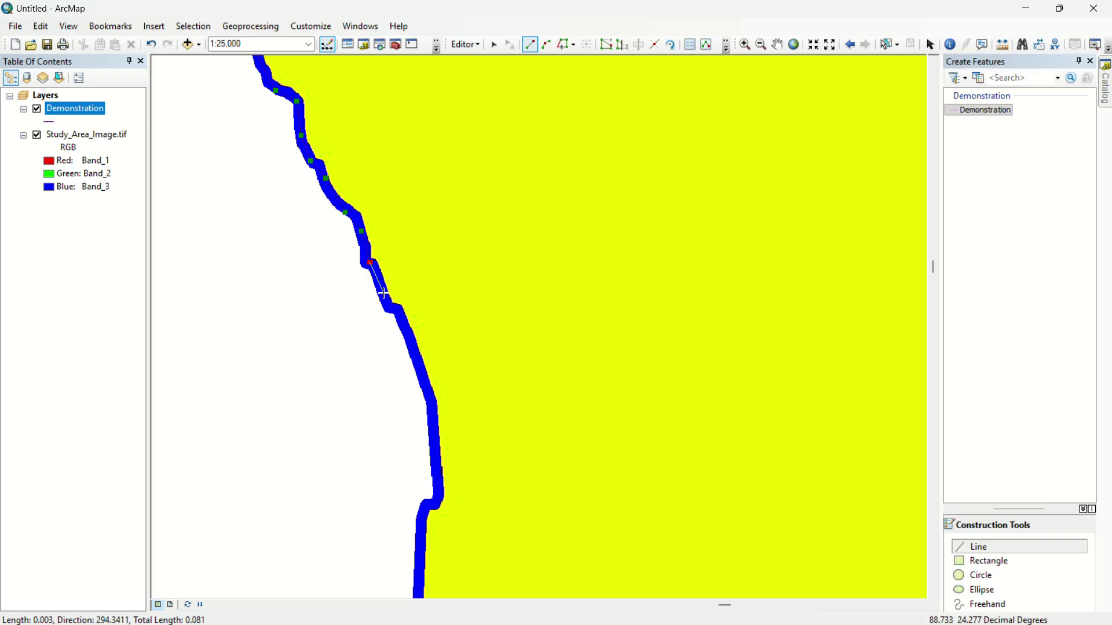
# - Extend the line down the smooth curve, around the small step in the boundary, and onto the straight stretch below it
pyautogui.click(401, 316)
pyautogui.click(419, 355)
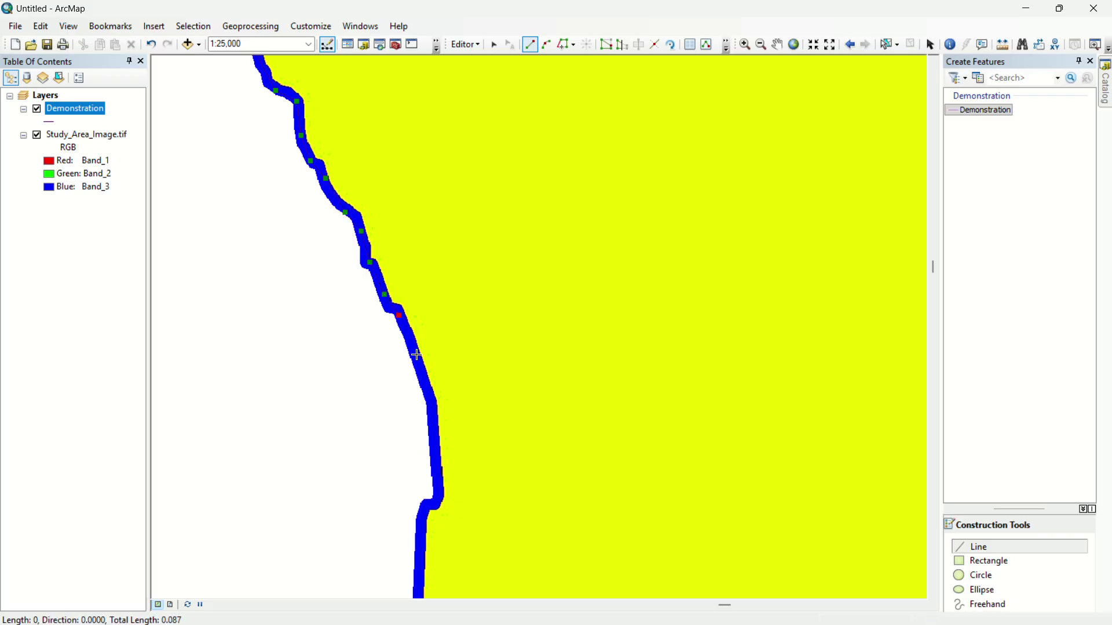
pyautogui.click(434, 404)
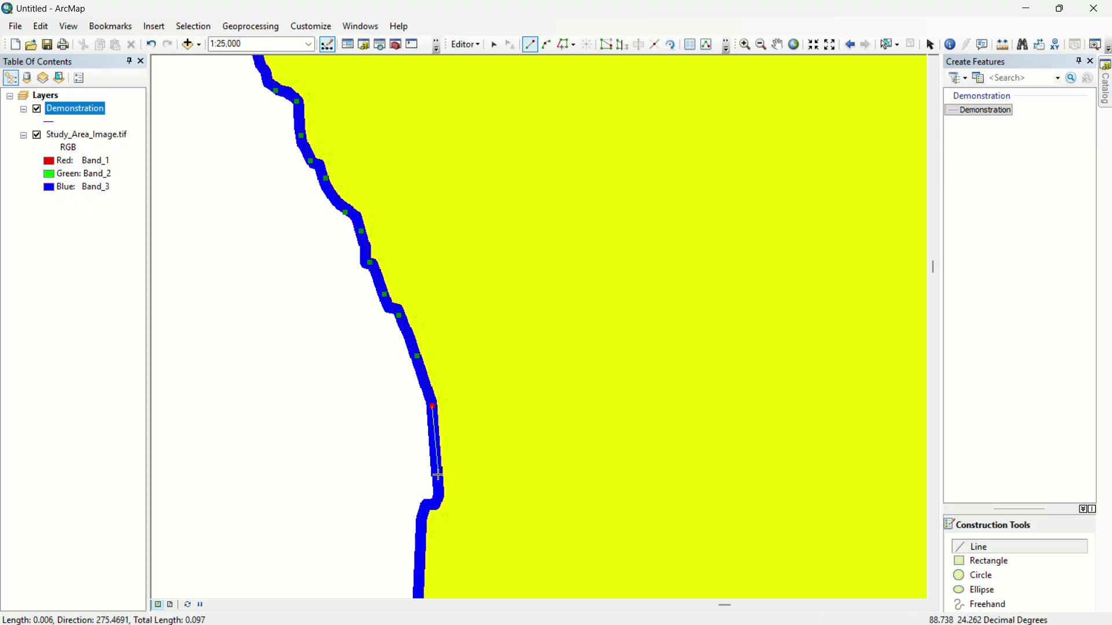
pyautogui.click(440, 504)
pyautogui.click(425, 510)
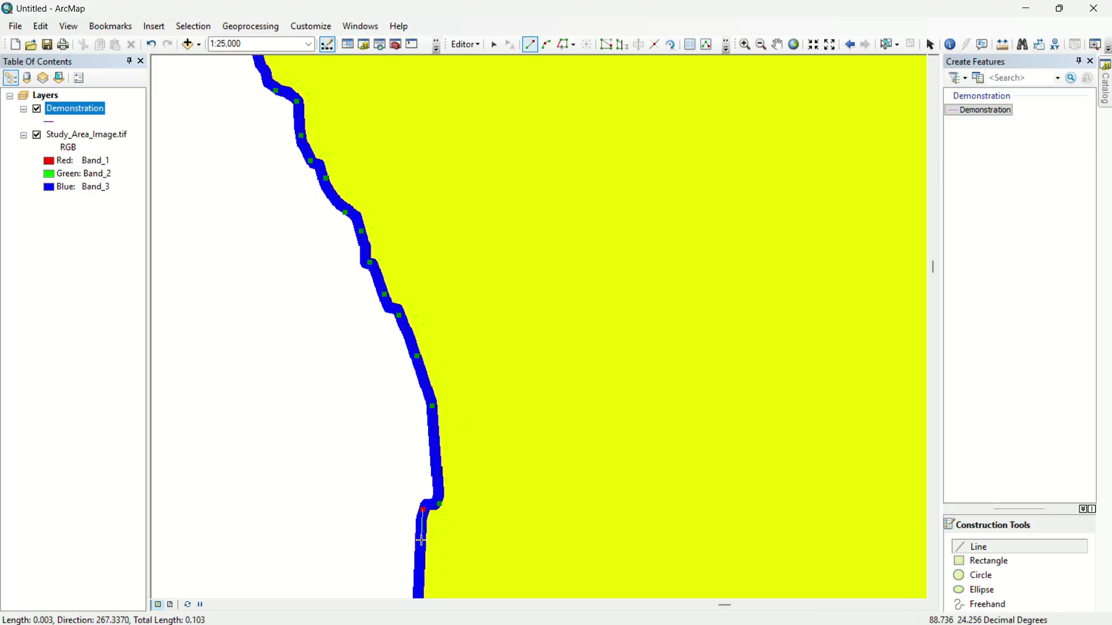
pyautogui.click(420, 588)
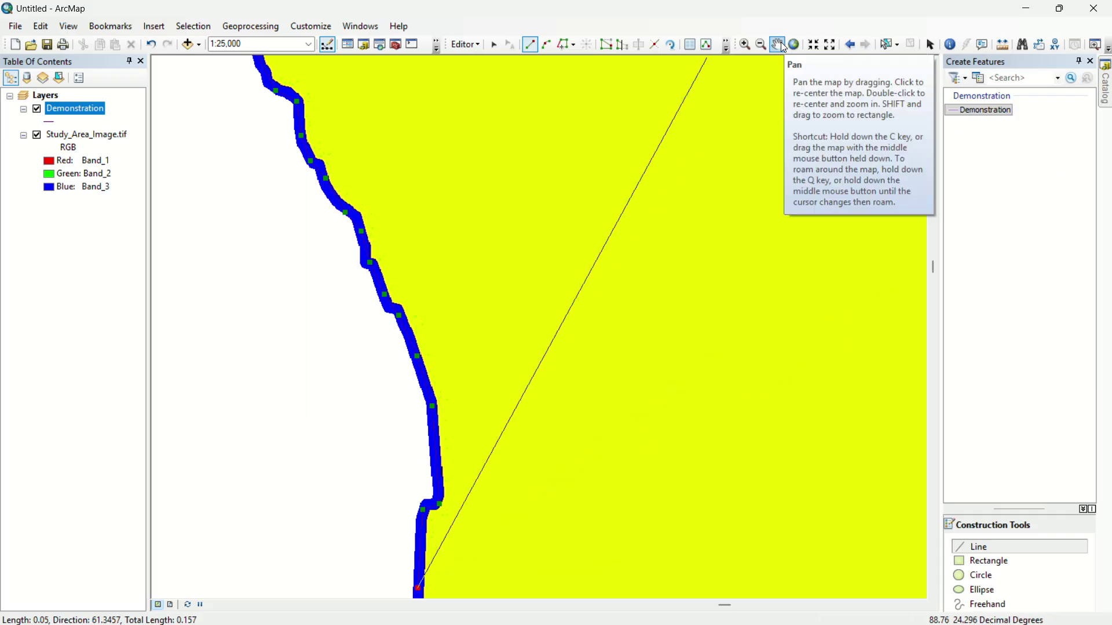
# - Trace the remaining western boundary down to the southwest corner and finish the line slightly beyond that corner
pyautogui.press('Down')
pyautogui.press('Down')
pyautogui.press('Down')
pyautogui.press('Down')
pyautogui.press('Down')
pyautogui.press('Down')
pyautogui.press('Down')
pyautogui.press('Down')
pyautogui.press('Down')
pyautogui.press('Down')
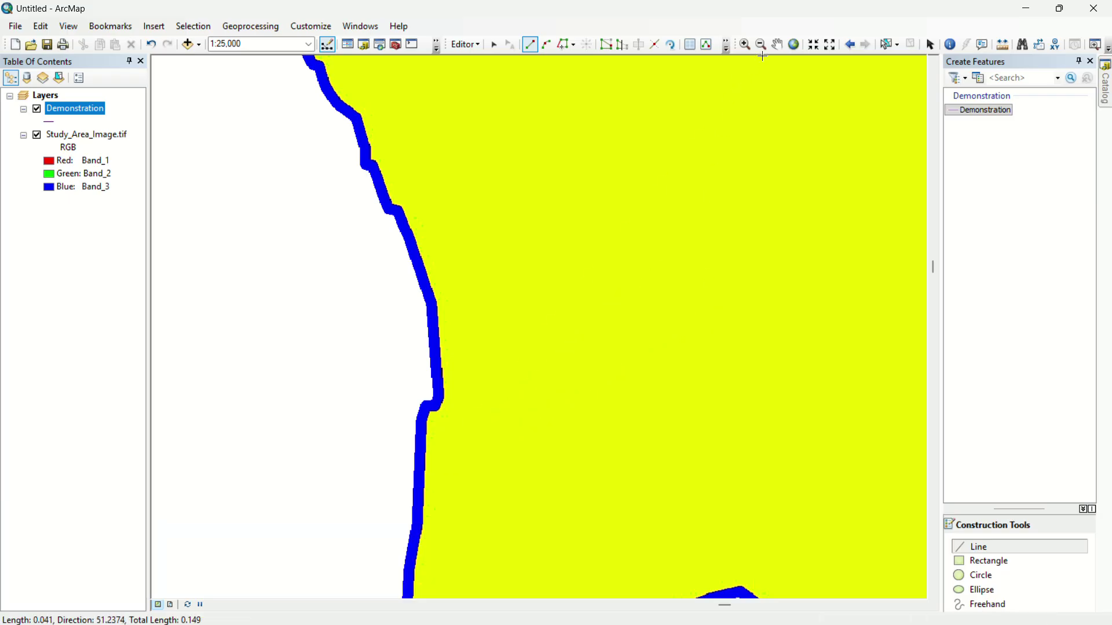
pyautogui.click(777, 44)
pyautogui.moveTo(642, 577); pyautogui.dragTo(565, 316)
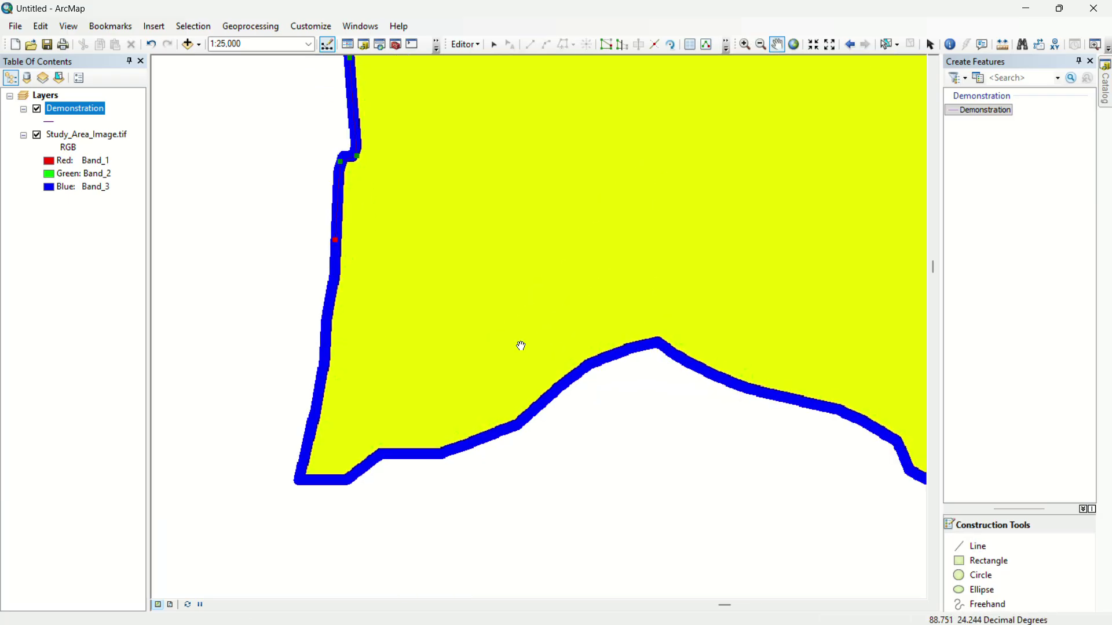
pyautogui.click(994, 110)
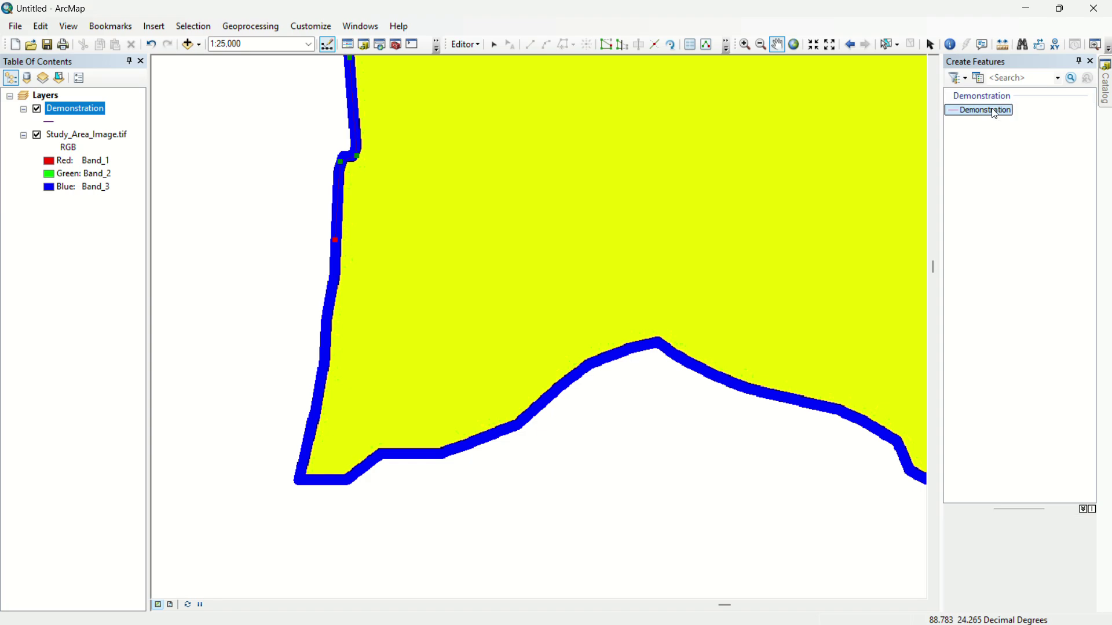
pyautogui.click(330, 318)
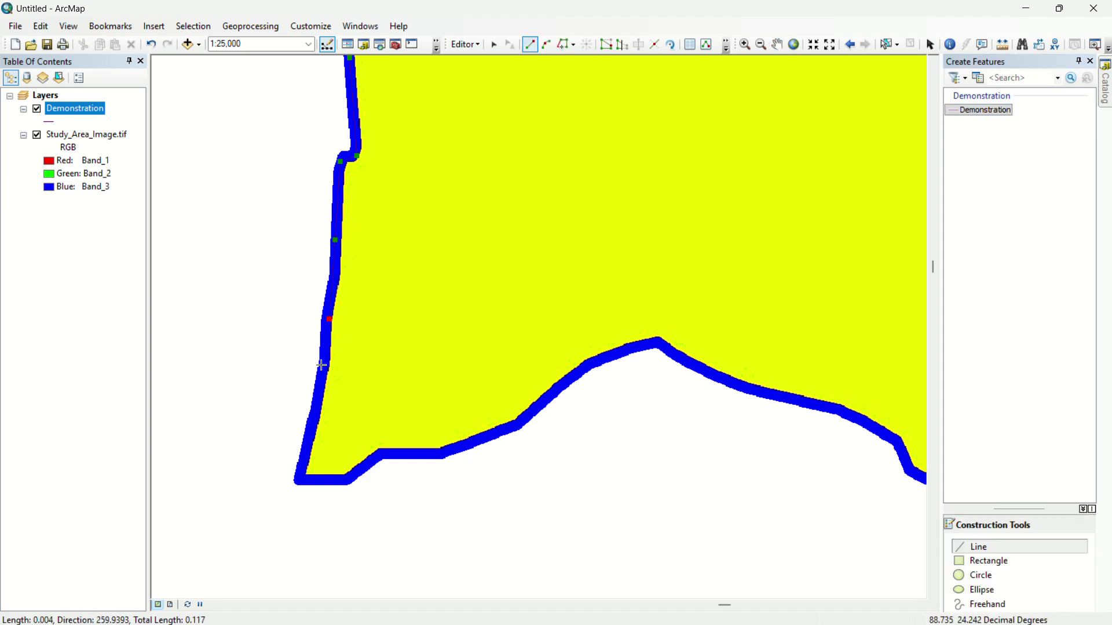
pyautogui.click(319, 388)
pyautogui.click(306, 459)
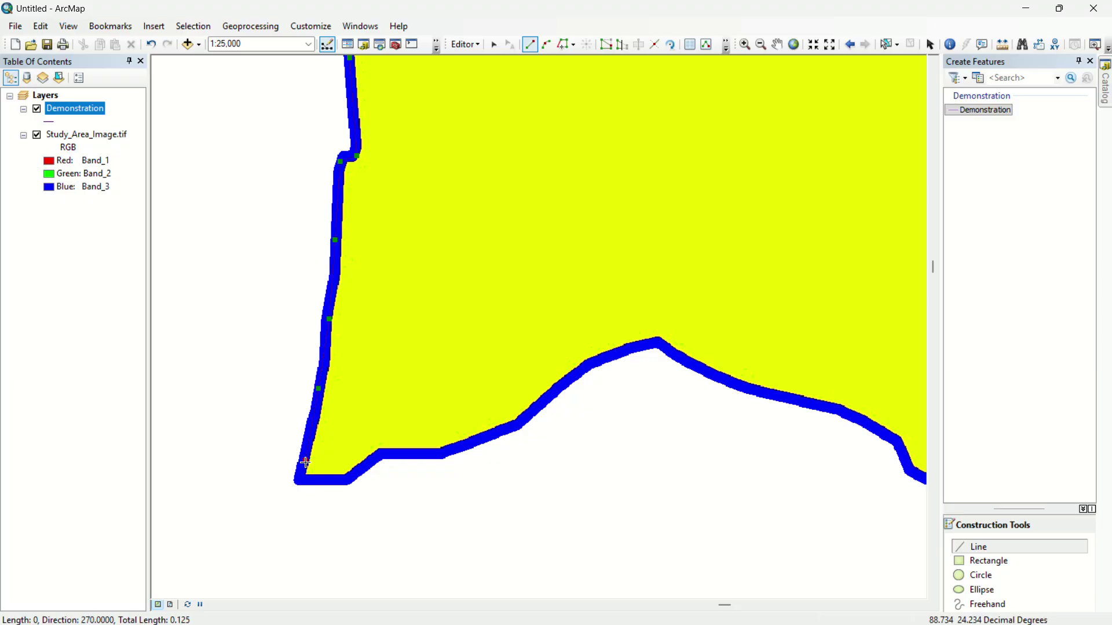
pyautogui.click(299, 475)
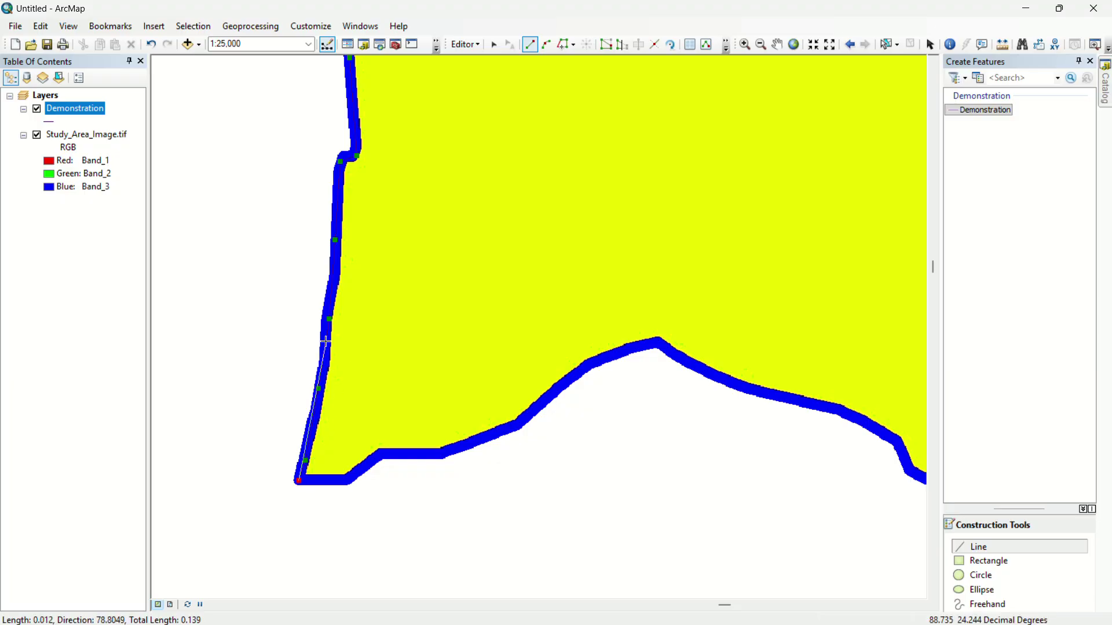
pyautogui.doubleClick(294, 500)
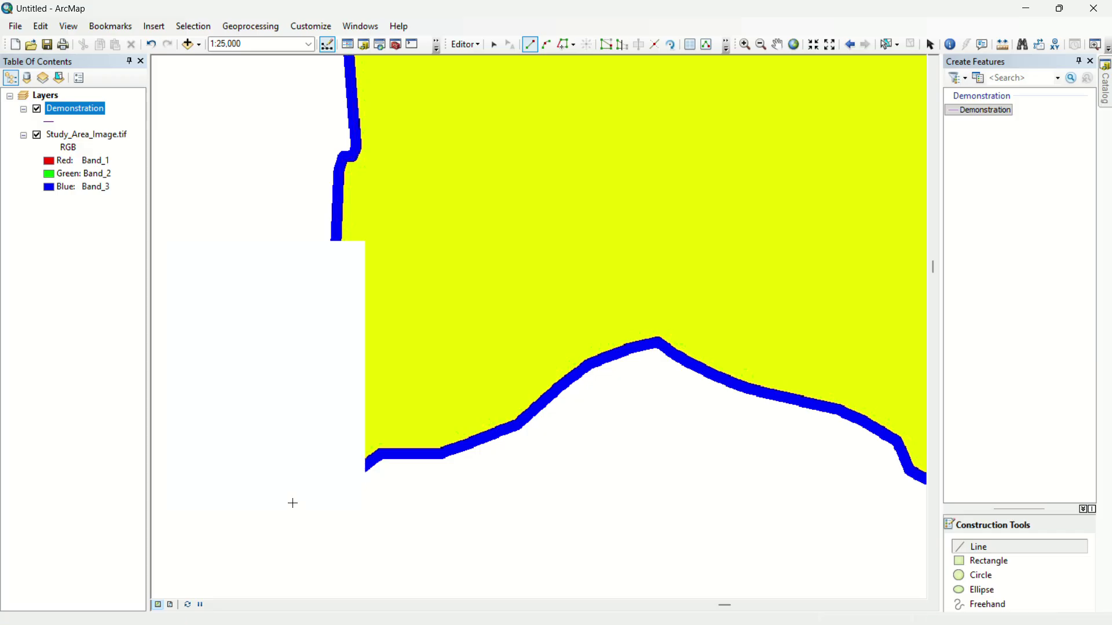
# - Start a Demonstration line just west of the boundary's southwest corner and trace the southern boundary east to the foot of the first broad hump
pyautogui.scroll(-3, 478, 432)
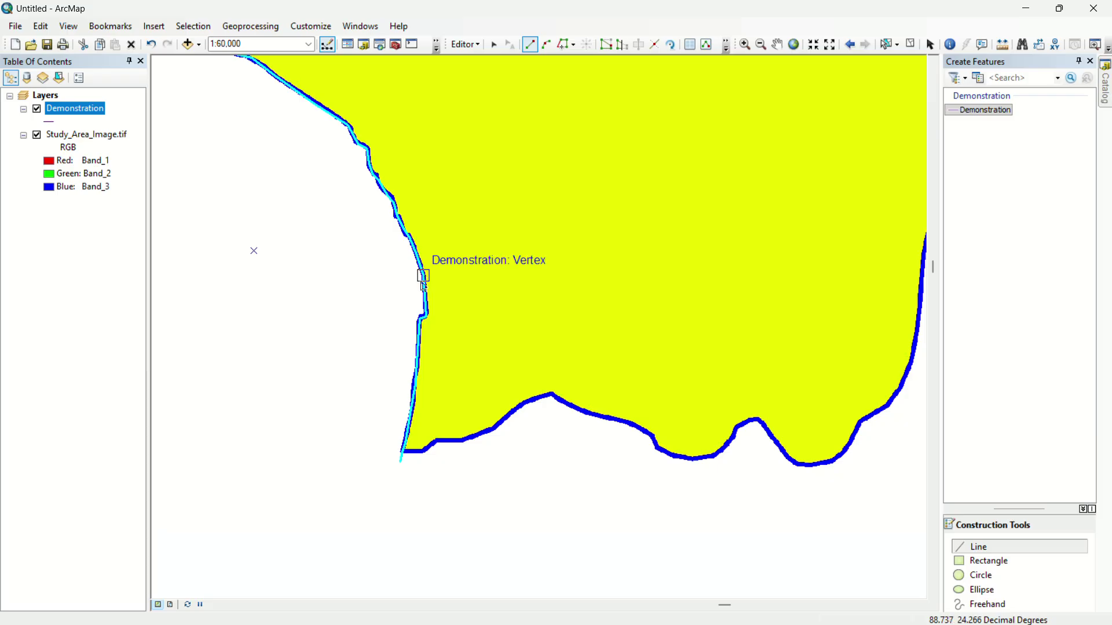
pyautogui.scroll(2, 423, 283)
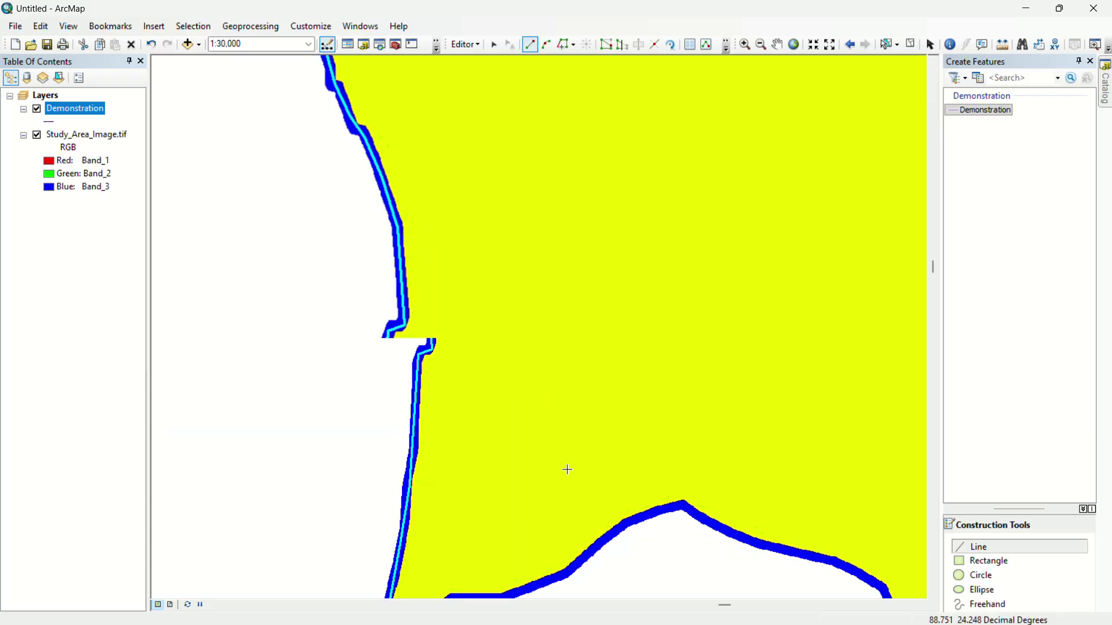
pyautogui.scroll(1, 568, 469)
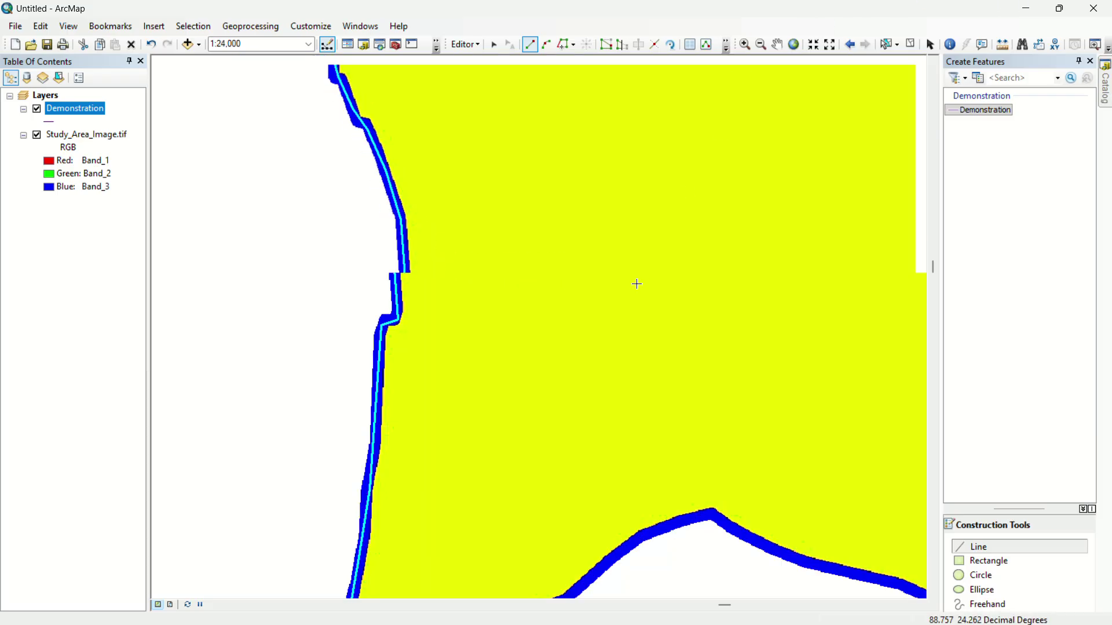
pyautogui.scroll(-1, 634, 284)
pyautogui.scroll(-1, 514, 482)
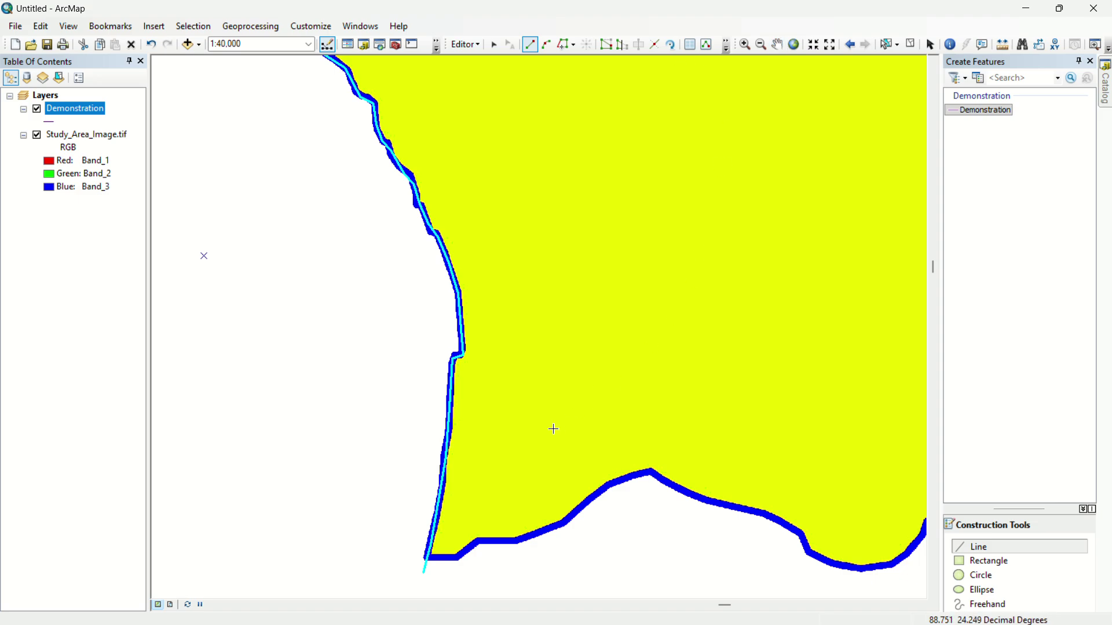
pyautogui.click(410, 557)
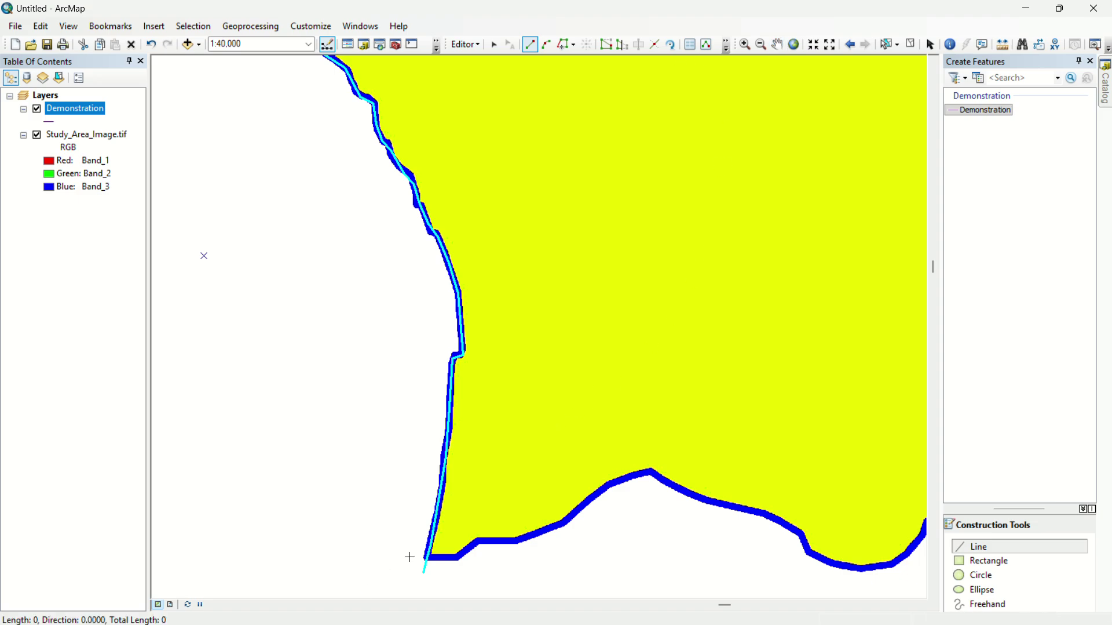
pyautogui.click(458, 558)
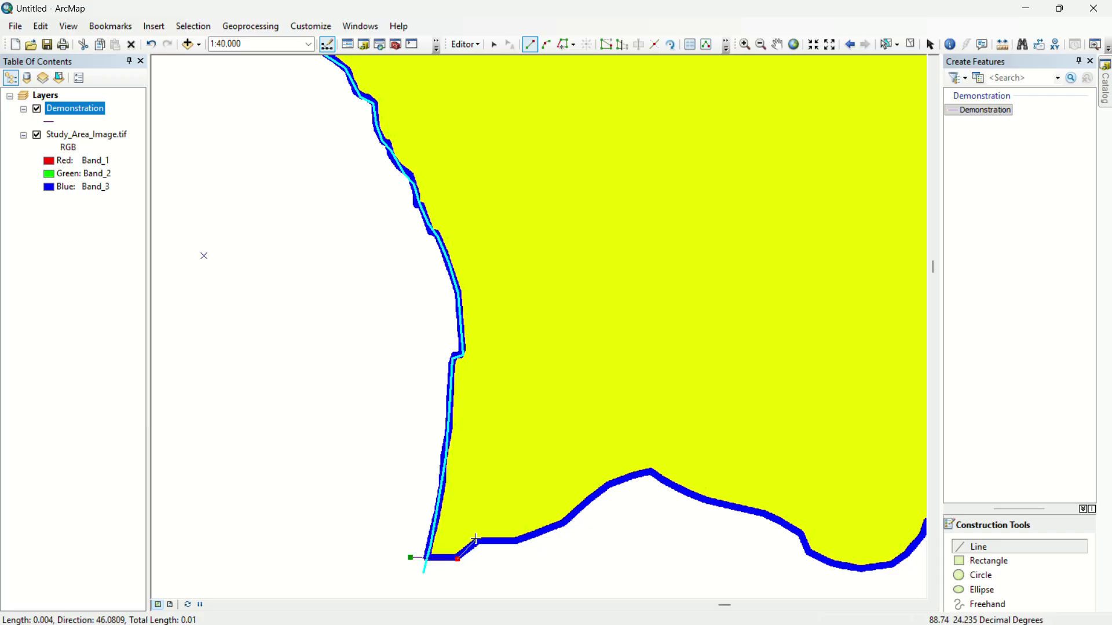
pyautogui.click(477, 541)
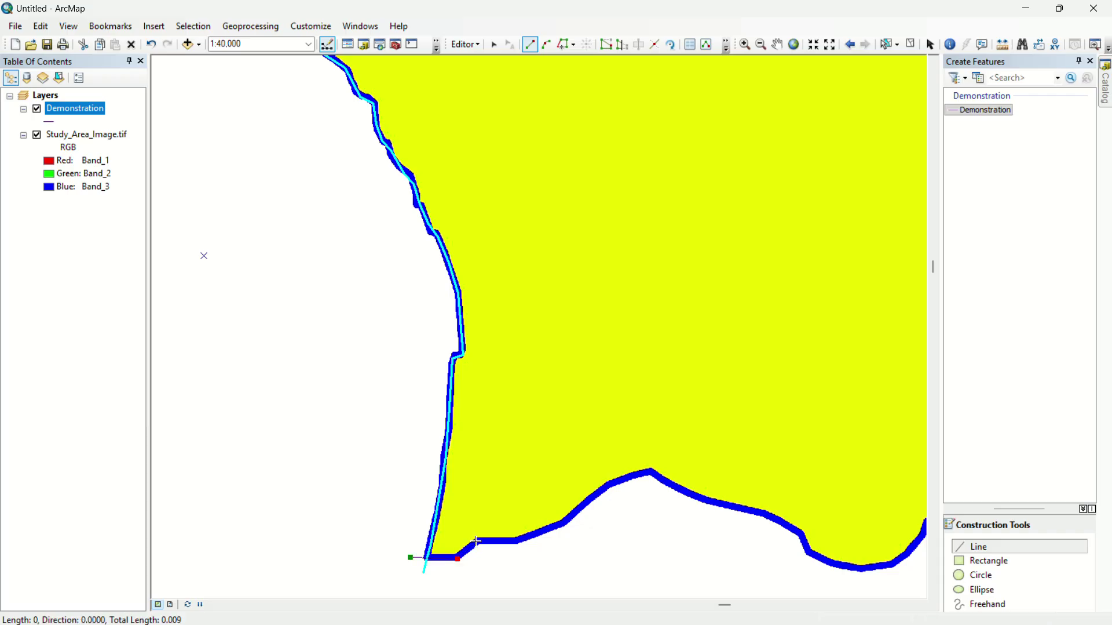
pyautogui.click(520, 541)
pyautogui.click(566, 521)
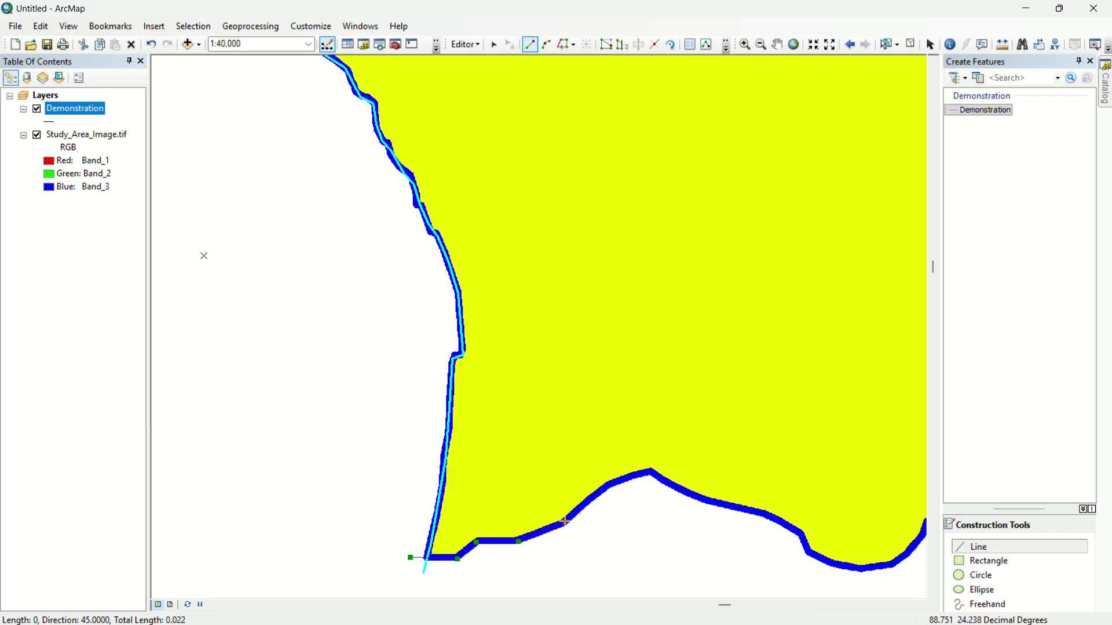
# - Continue the line up over the peak of the broad hump and down its gentle eastern slope
pyautogui.click(599, 492)
pyautogui.click(639, 472)
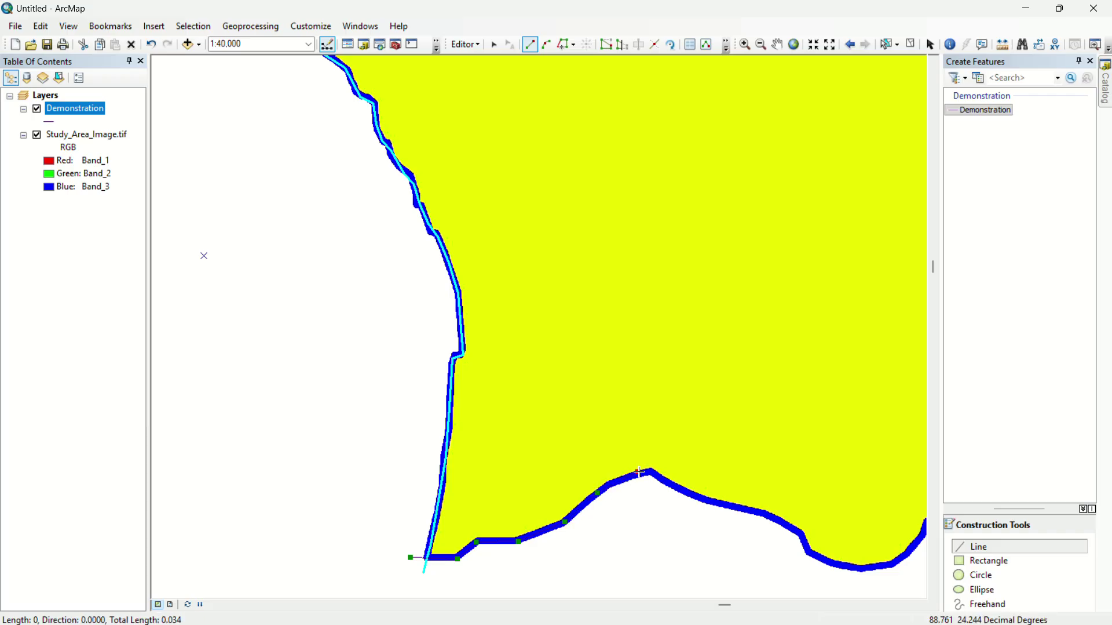
pyautogui.click(651, 471)
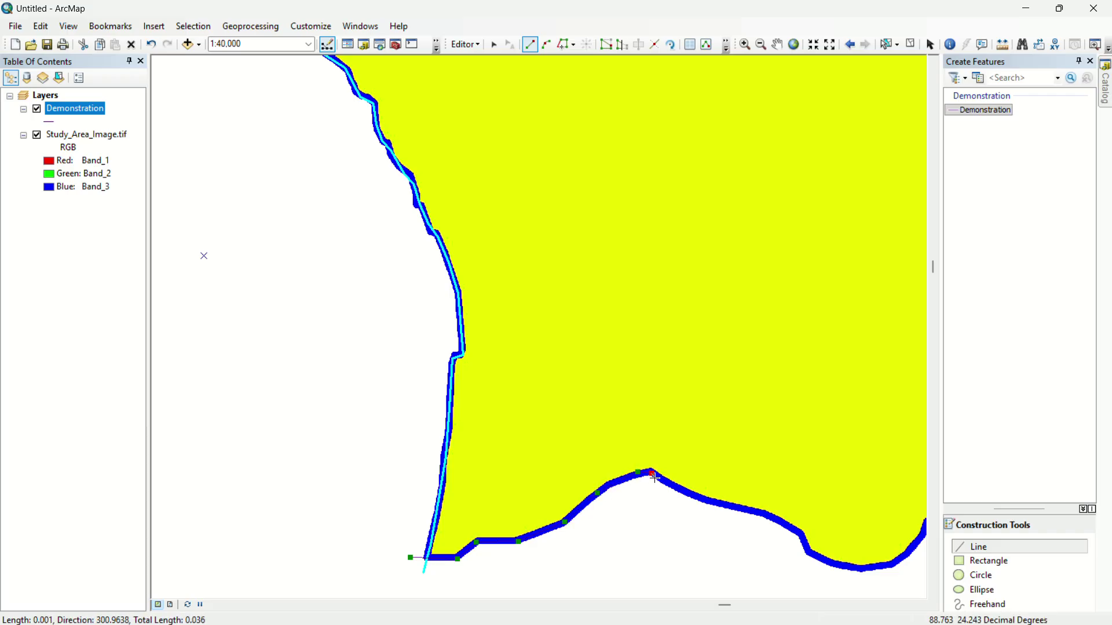
pyautogui.click(693, 497)
pyautogui.click(786, 521)
# - Extend the line through the rounded dip east of the broad hump and onto the rise beyond it
pyautogui.click(826, 563)
pyautogui.click(867, 569)
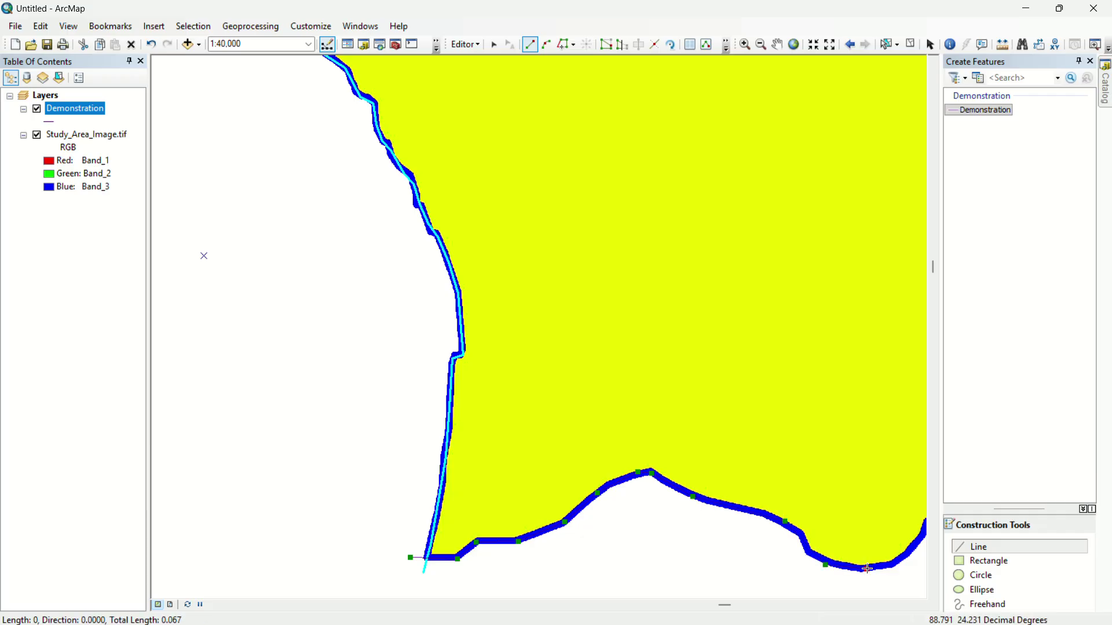
pyautogui.click(904, 559)
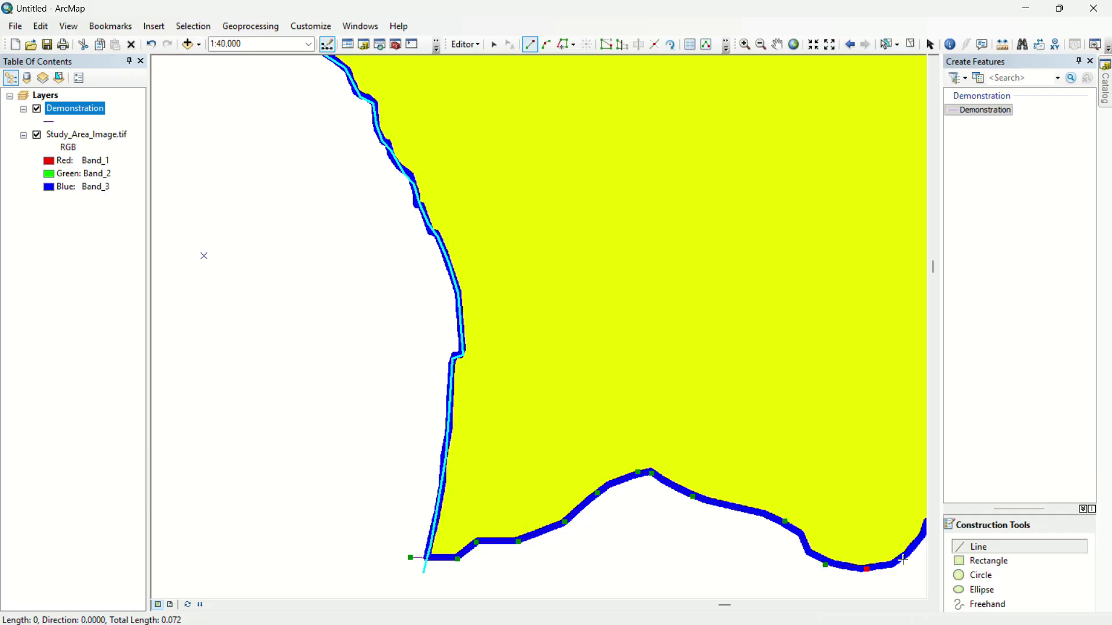
pyautogui.click(924, 533)
# - Resume the Demonstration line from its last vertex and trace over the small hump between the two southern dips
pyautogui.scroll(-2, 873, 510)
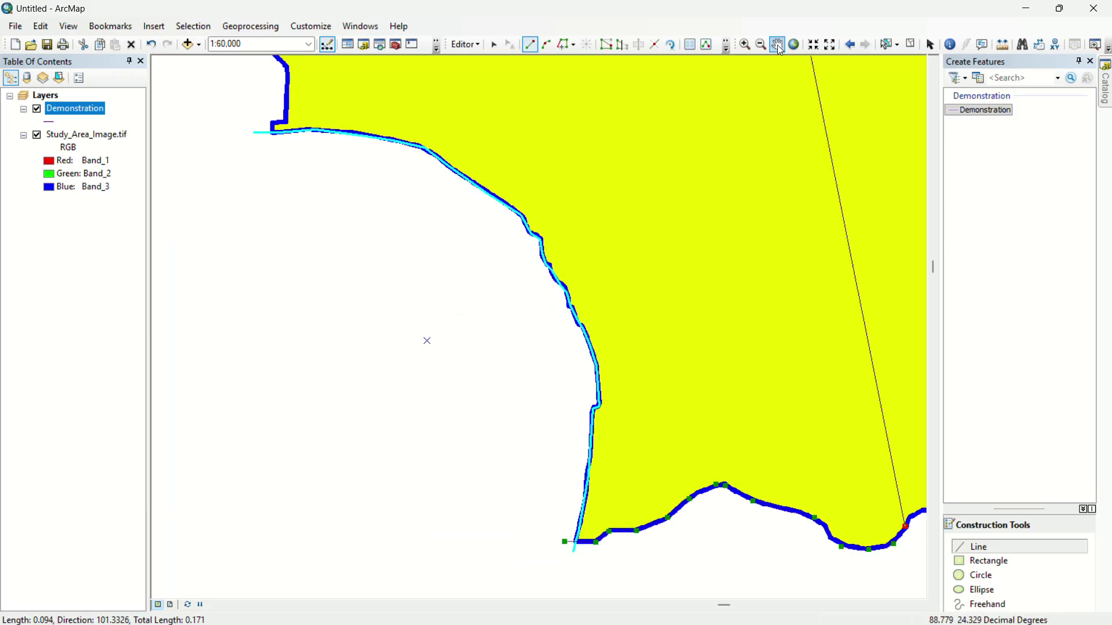
pyautogui.press('c')
pyautogui.moveTo(835, 368); pyautogui.dragTo(490, 362)
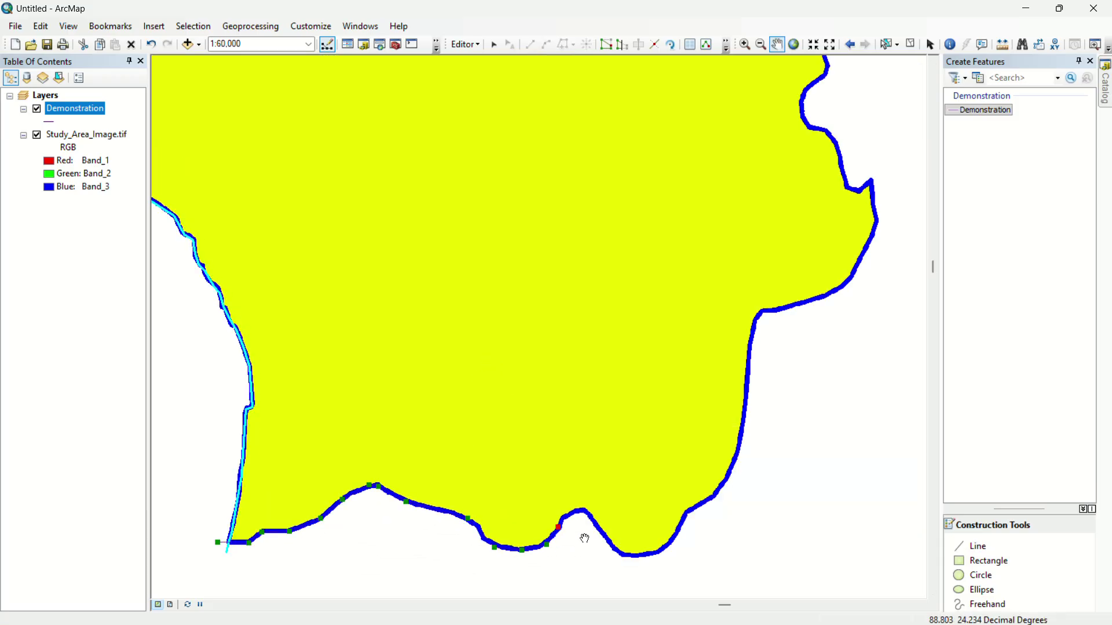
pyautogui.click(986, 110)
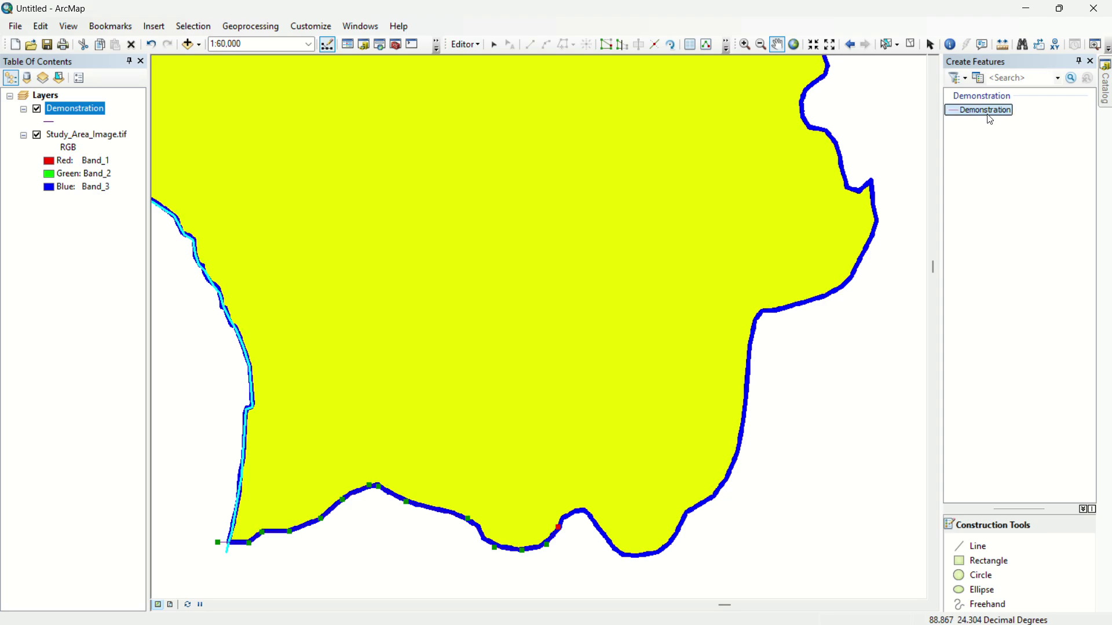
pyautogui.click(565, 517)
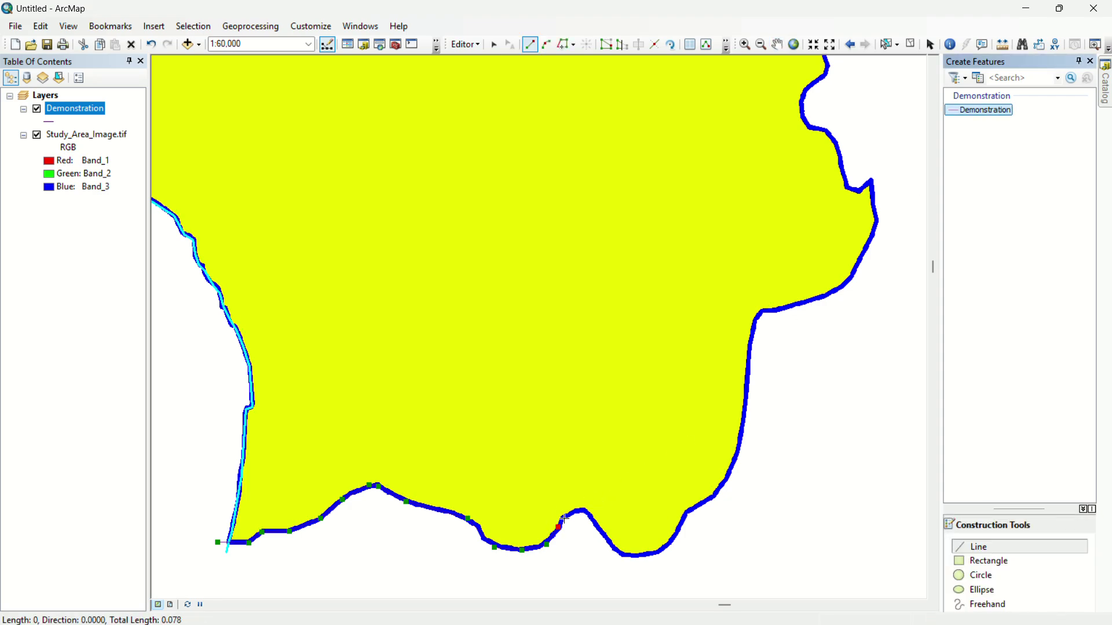
pyautogui.click(581, 510)
pyautogui.click(591, 515)
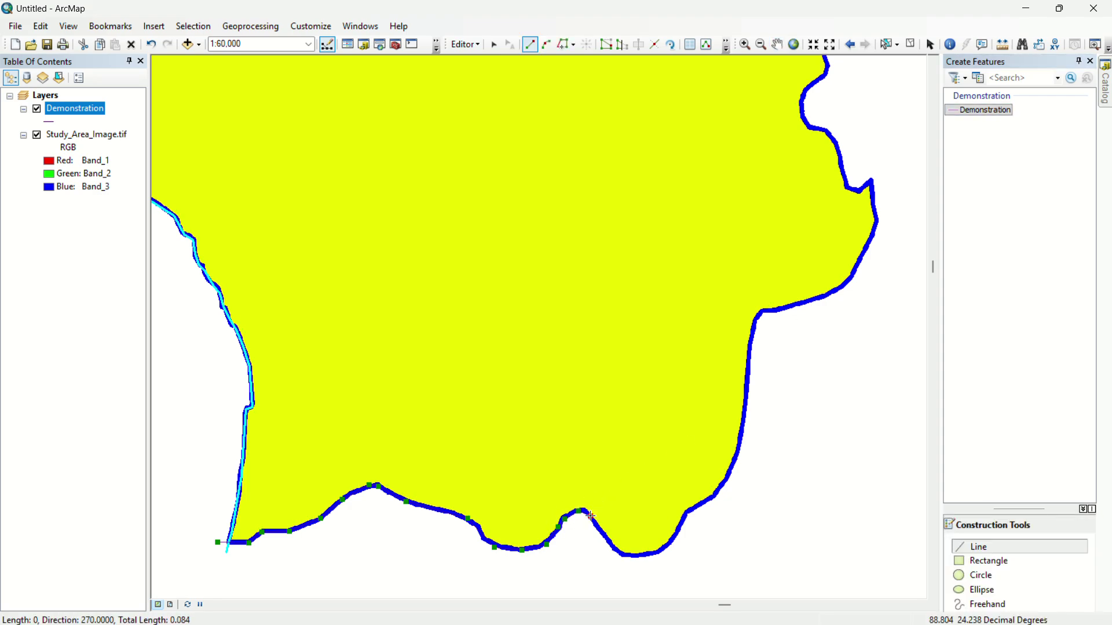
# - Trace the second rounded dip and climb northeast to the bend below the steep eastern side
pyautogui.click(616, 549)
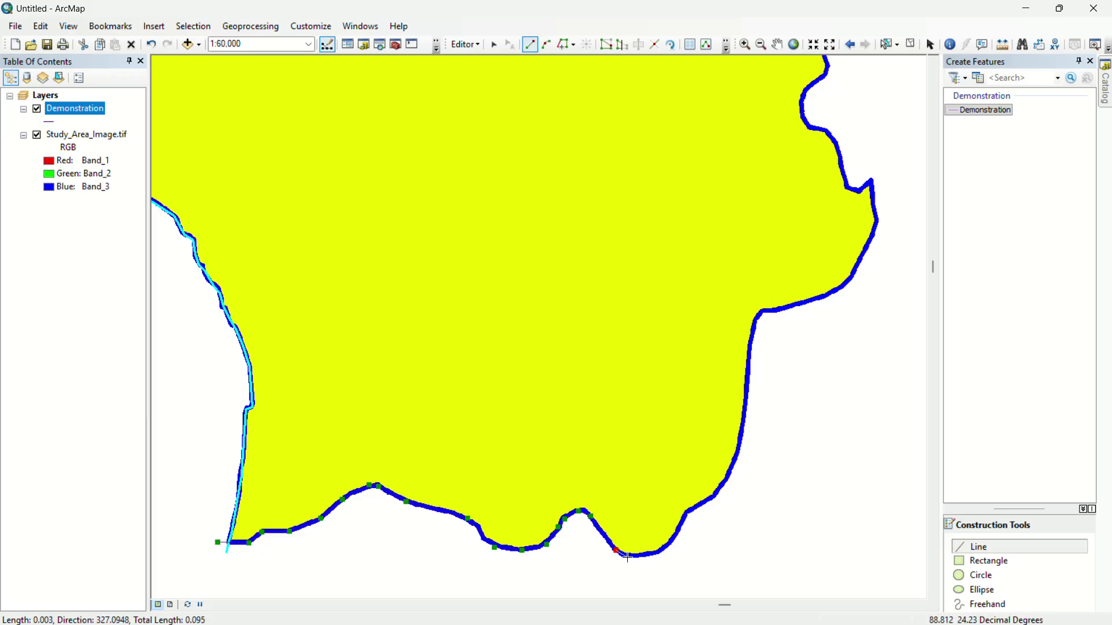
pyautogui.click(629, 556)
pyautogui.click(655, 553)
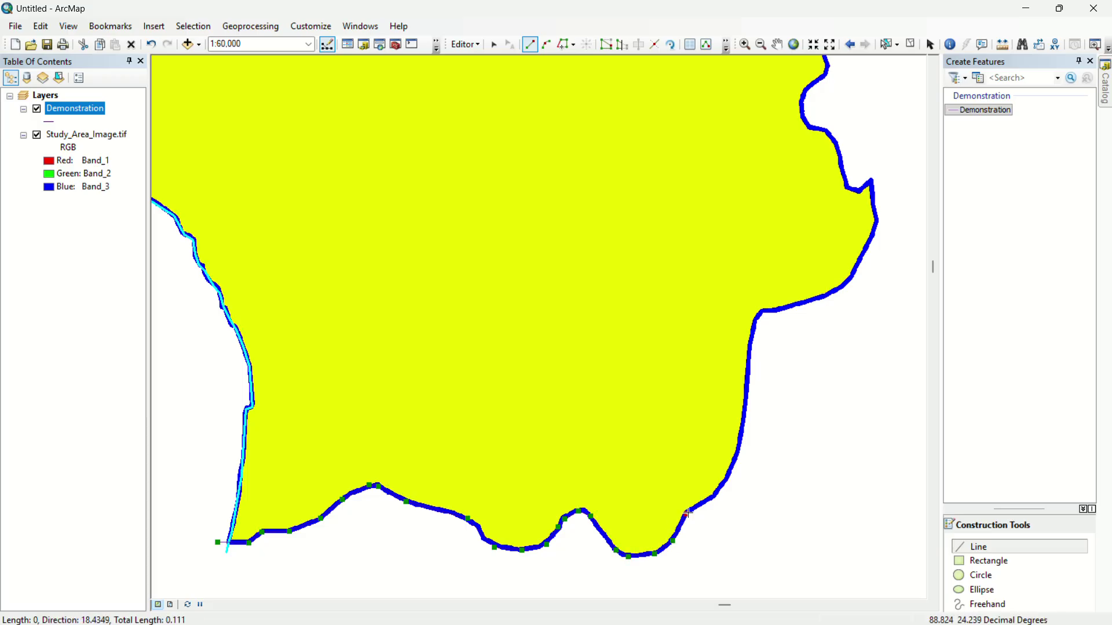
pyautogui.click(715, 494)
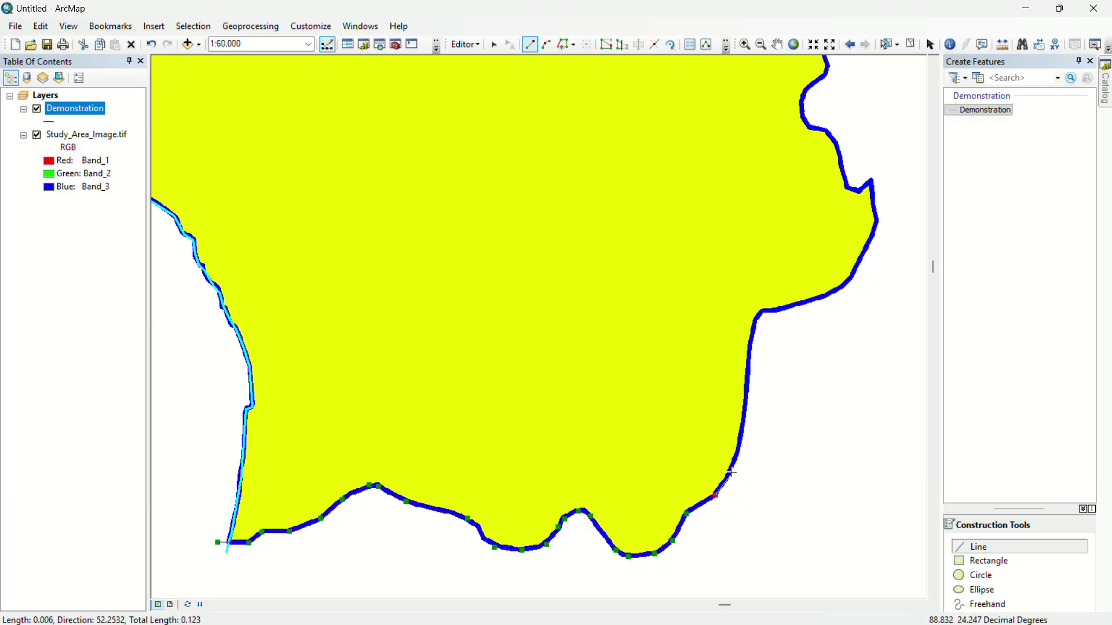
# - Continue the line up the steep eastern side, around the inner corner, and onto the stretch running east toward the bulge
pyautogui.click(733, 464)
pyautogui.click(754, 325)
pyautogui.click(762, 313)
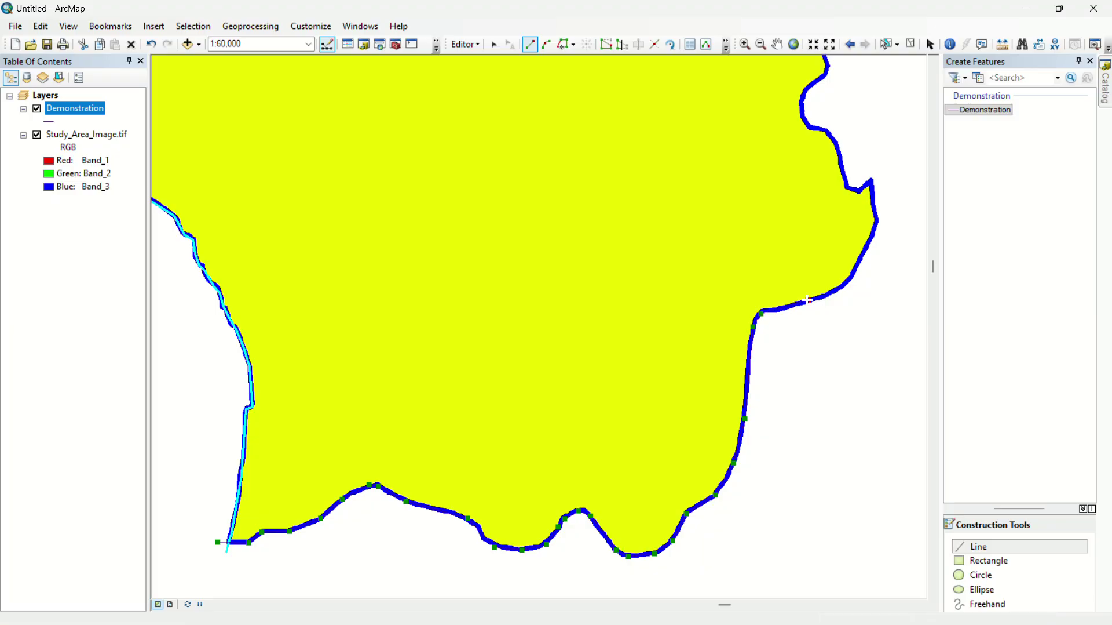
pyautogui.click(810, 299)
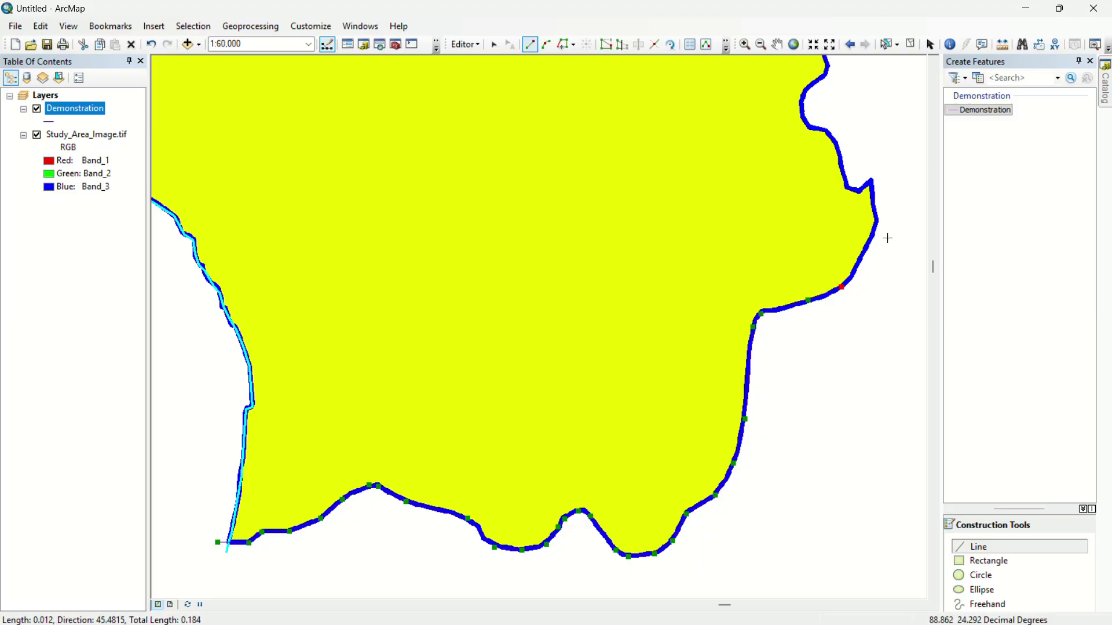
# - Trace the outer edge of the eastern bulge up to its pointed tip
pyautogui.click(858, 259)
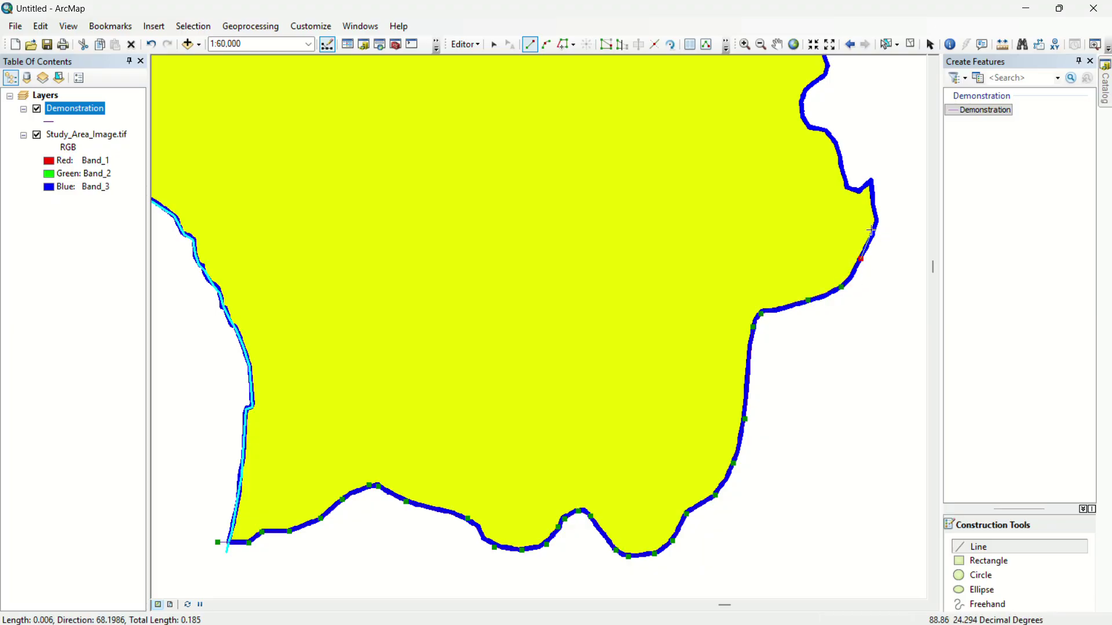
pyautogui.click(876, 224)
pyautogui.click(871, 182)
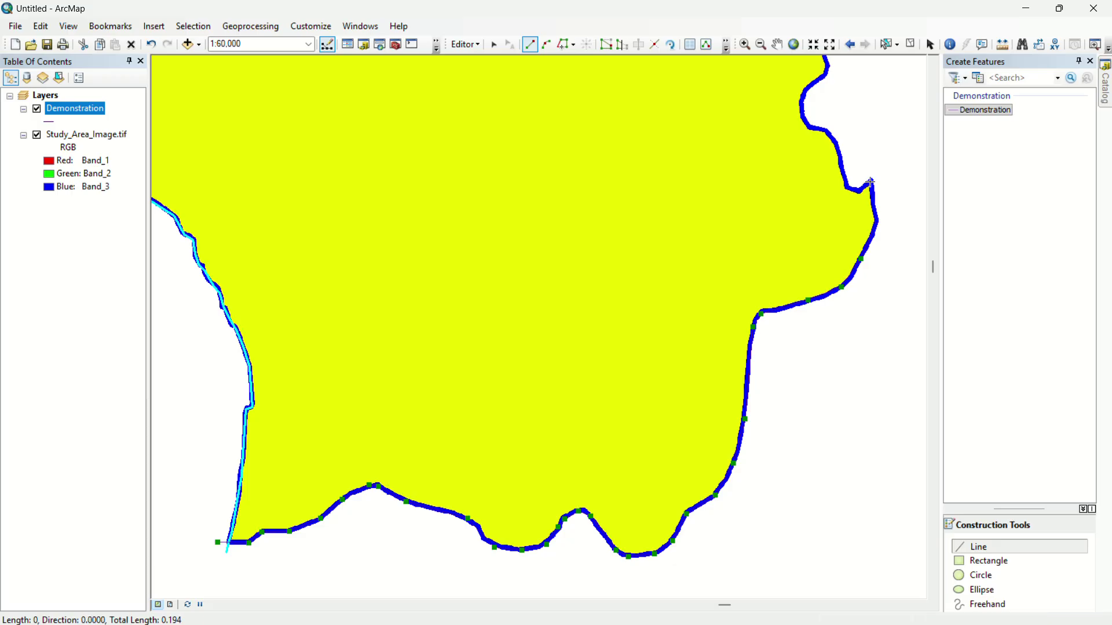
# - Extend the line around the small notch beside the pointed tip, then northwest, and finish it slightly beyond the next boundary bend
pyautogui.click(858, 193)
pyautogui.click(845, 187)
pyautogui.click(828, 131)
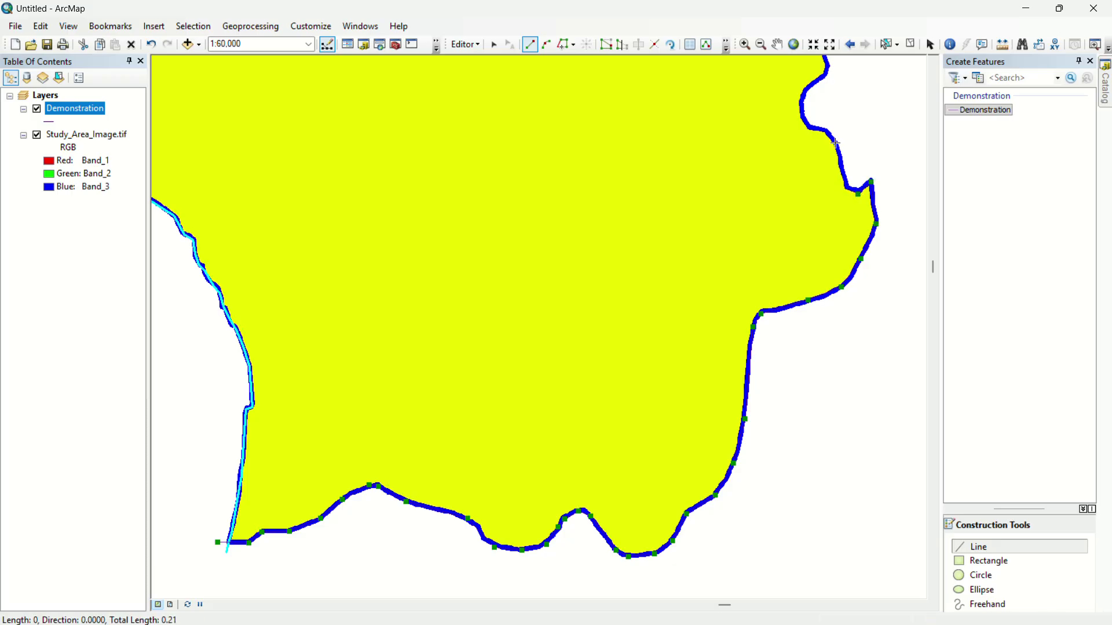
pyautogui.click(833, 112)
pyautogui.doubleClick(833, 112)
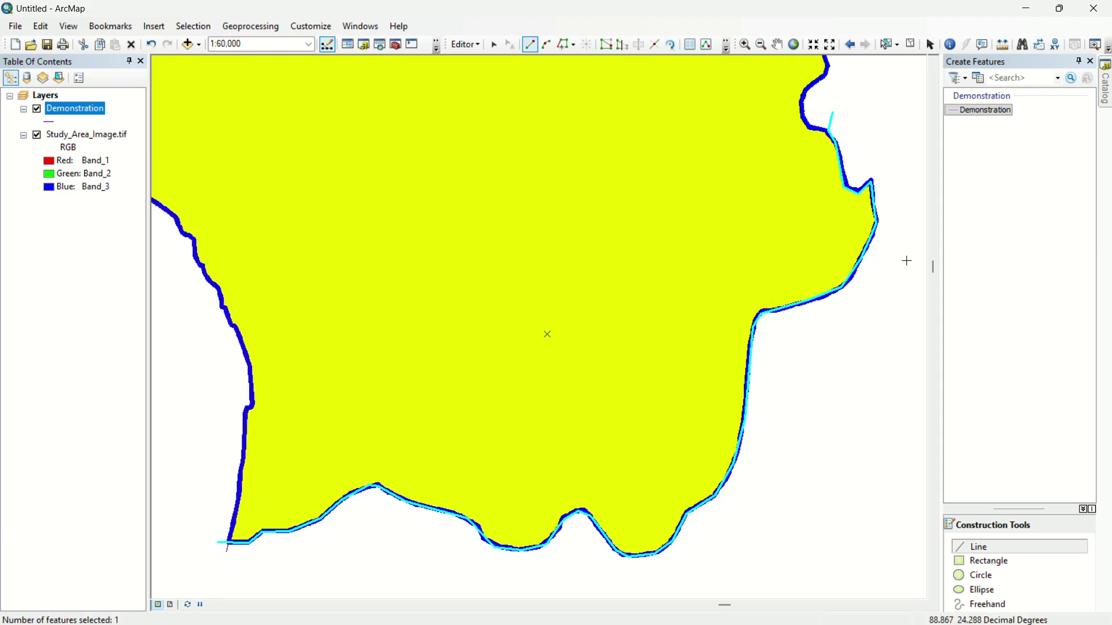
# - Start a Demonstration line just east of the previous line's end and trace around the rounded inlet to the outer bend above it
pyautogui.scroll(-3, 896, 264)
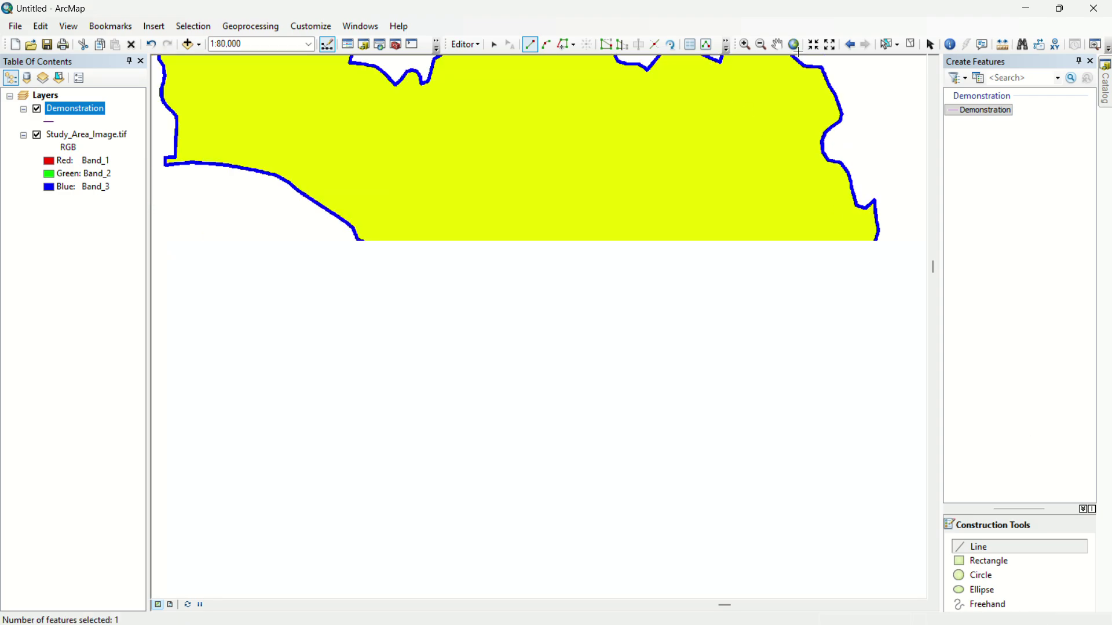
pyautogui.click(778, 44)
pyautogui.moveTo(765, 127)
pyautogui.mouseDown()
pyautogui.moveTo(745, 260)
pyautogui.moveTo(678, 435)
pyautogui.mouseUp()
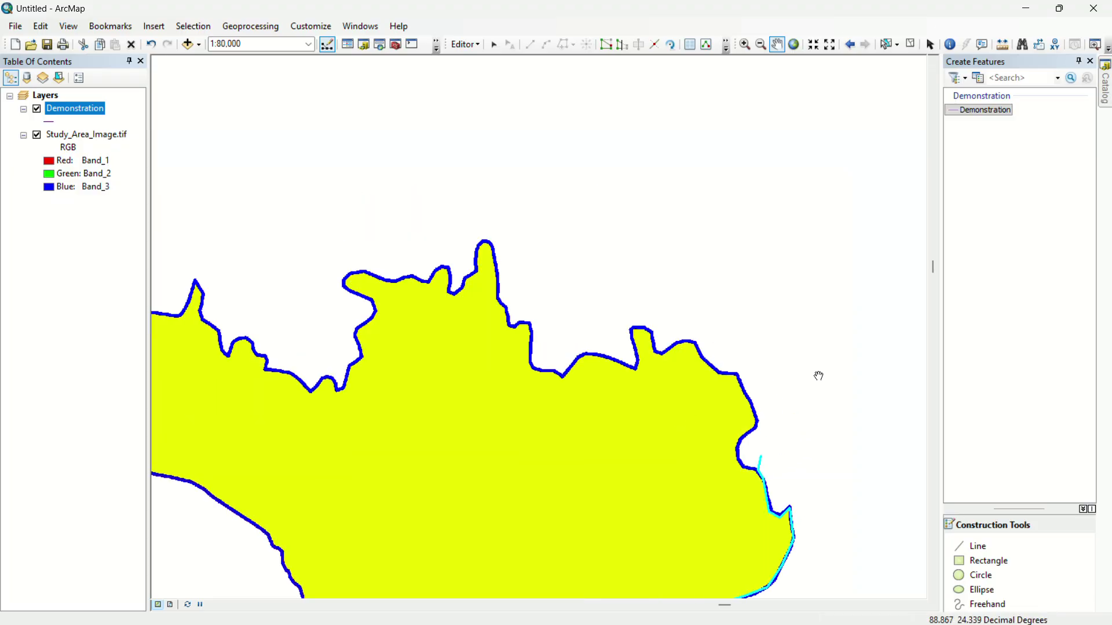
pyautogui.click(956, 111)
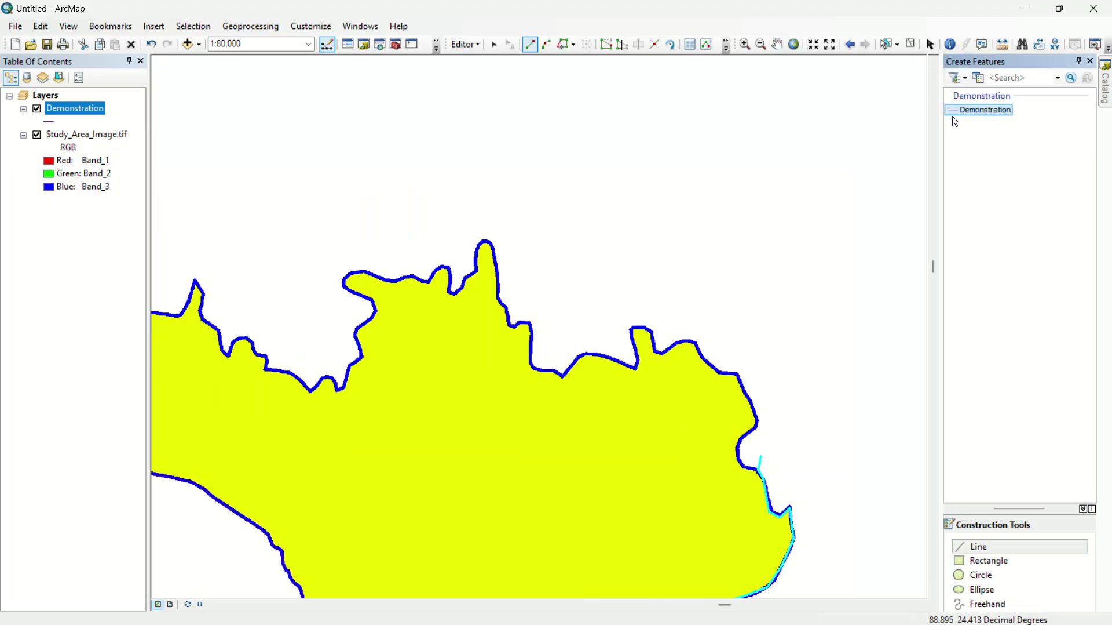
pyautogui.click(771, 473)
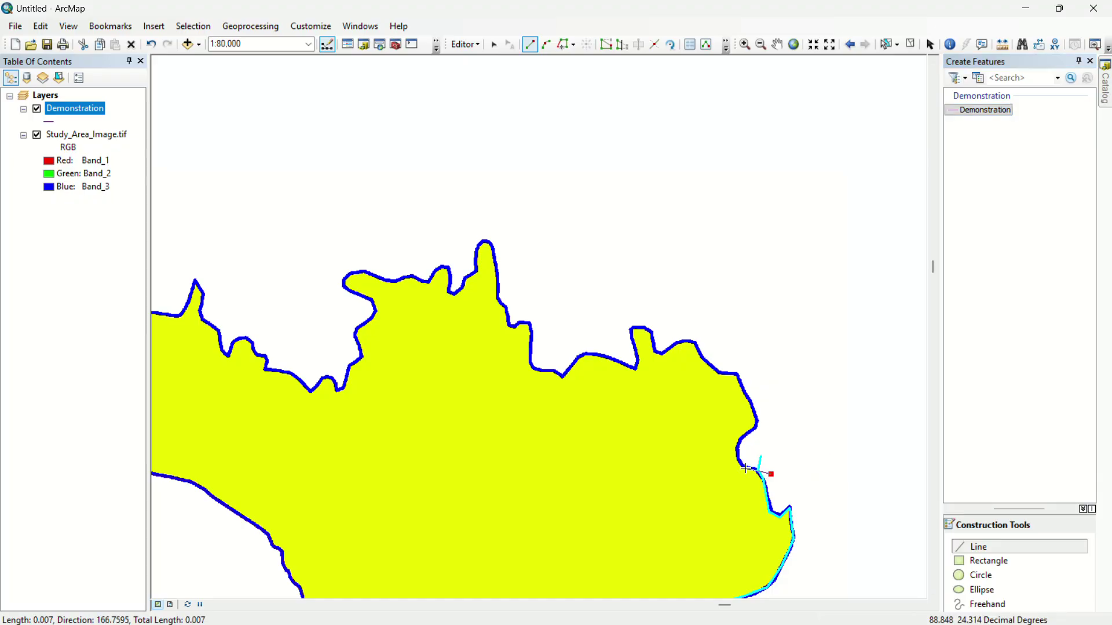
pyautogui.click(747, 469)
pyautogui.click(752, 430)
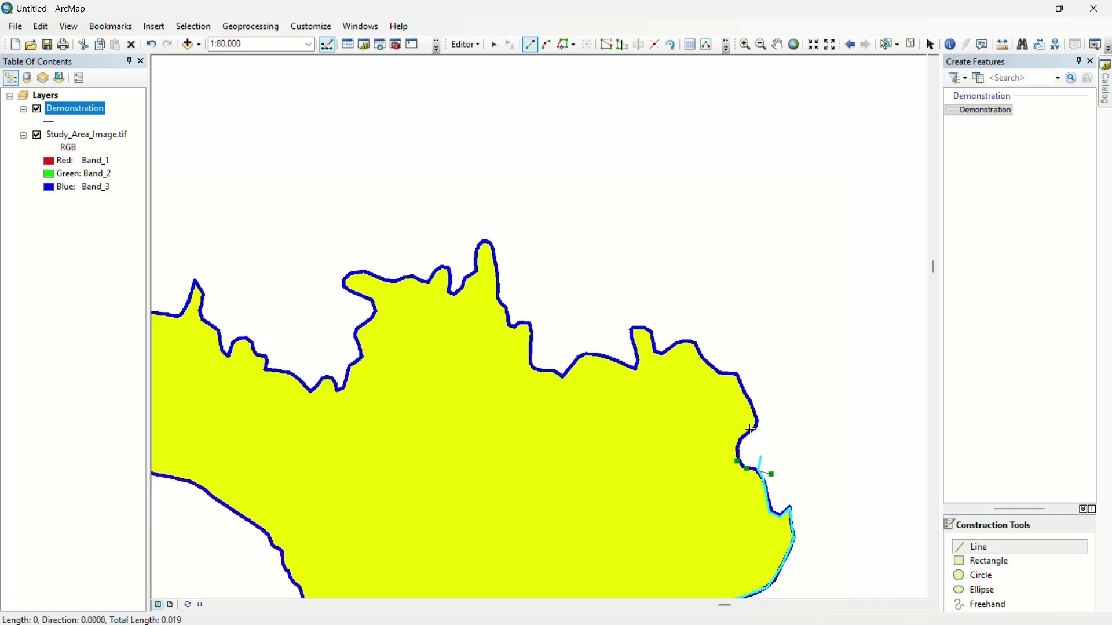
pyautogui.click(760, 424)
# - Continue the line northwest along the northeastern boundary and over the rounded hump to the low point just east of the narrow spur
pyautogui.click(751, 405)
pyautogui.click(737, 375)
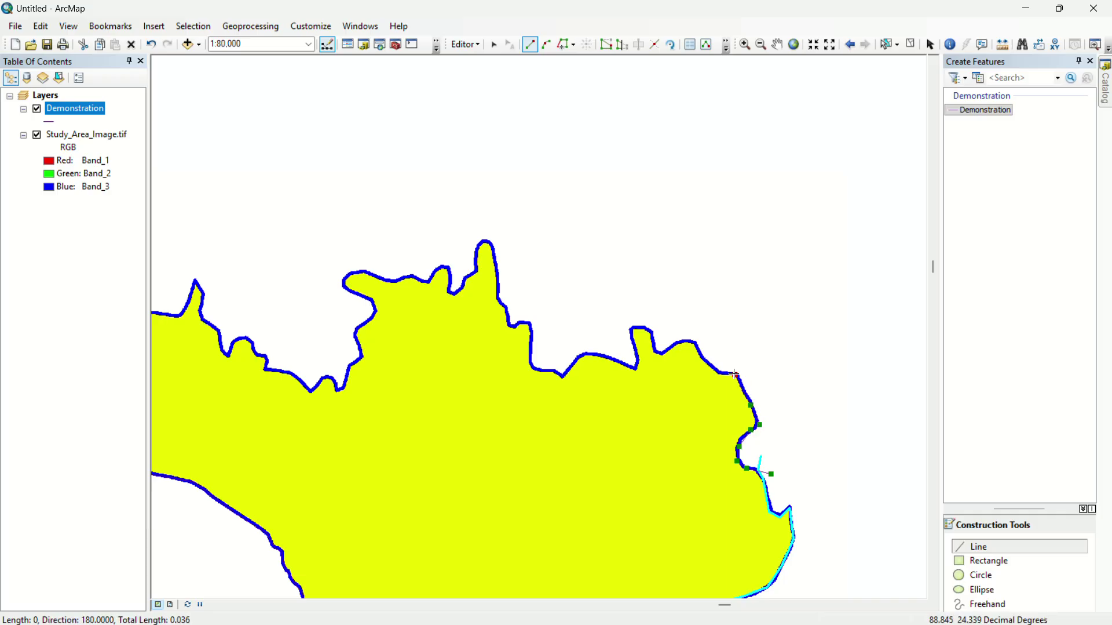
pyautogui.click(720, 374)
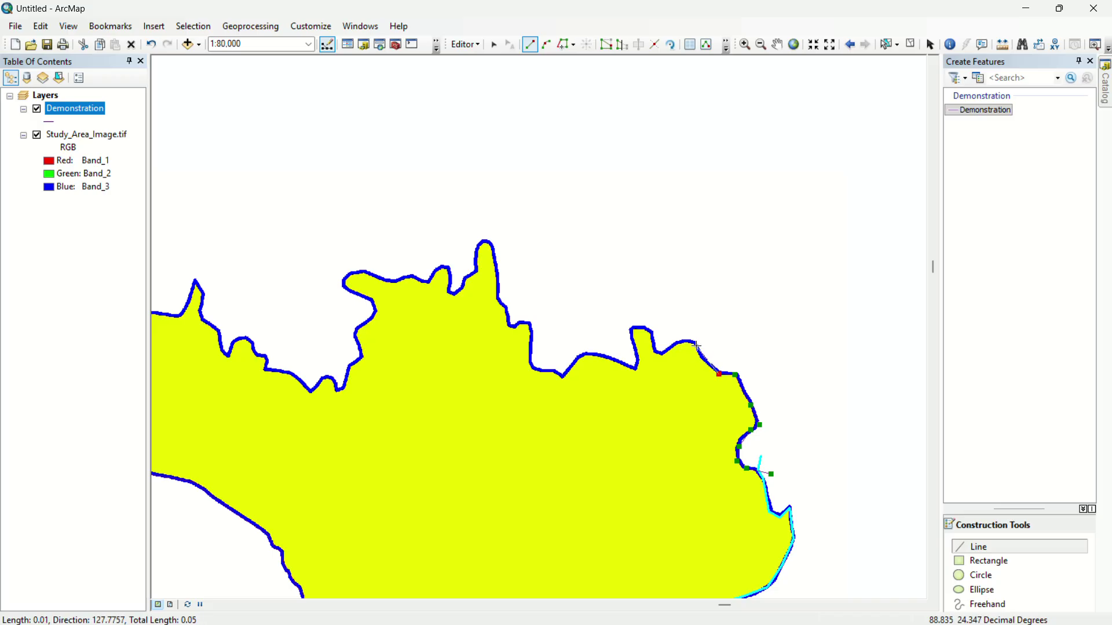
pyautogui.click(704, 357)
pyautogui.click(695, 342)
pyautogui.click(682, 340)
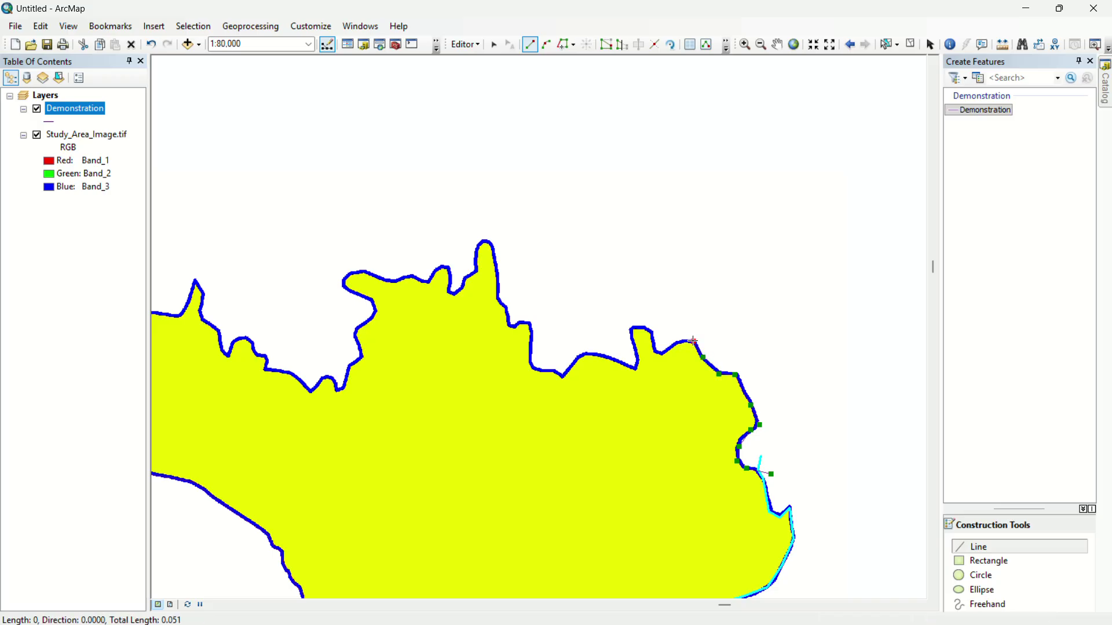
pyautogui.click(663, 354)
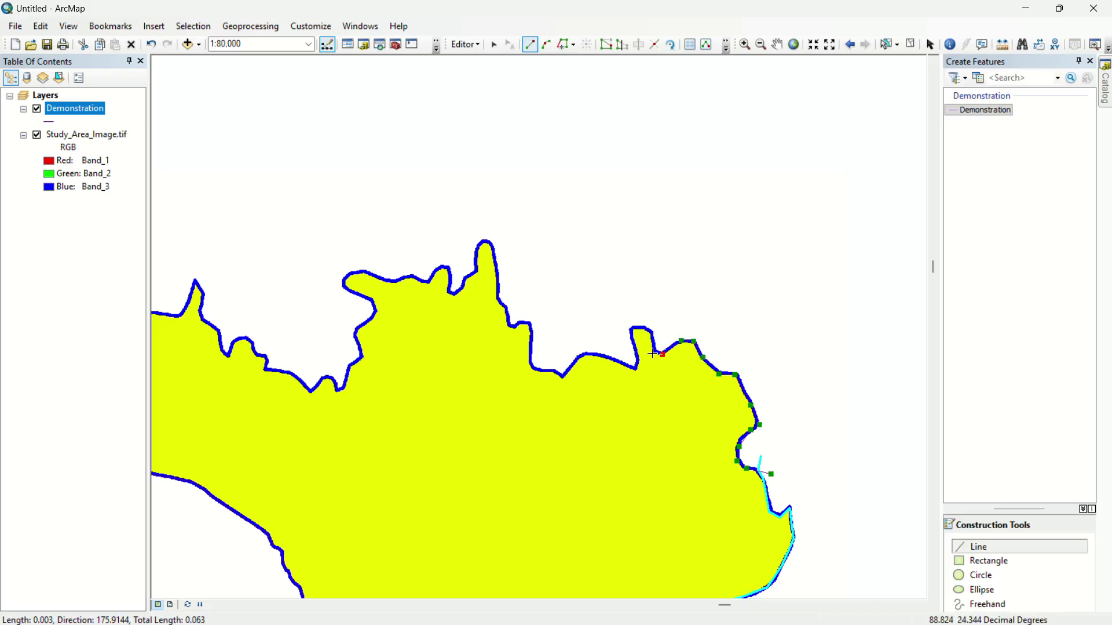
# - Continue the line around the narrow spur, then west over the gentle hump to the low point beyond it
pyautogui.click(656, 346)
pyautogui.click(653, 331)
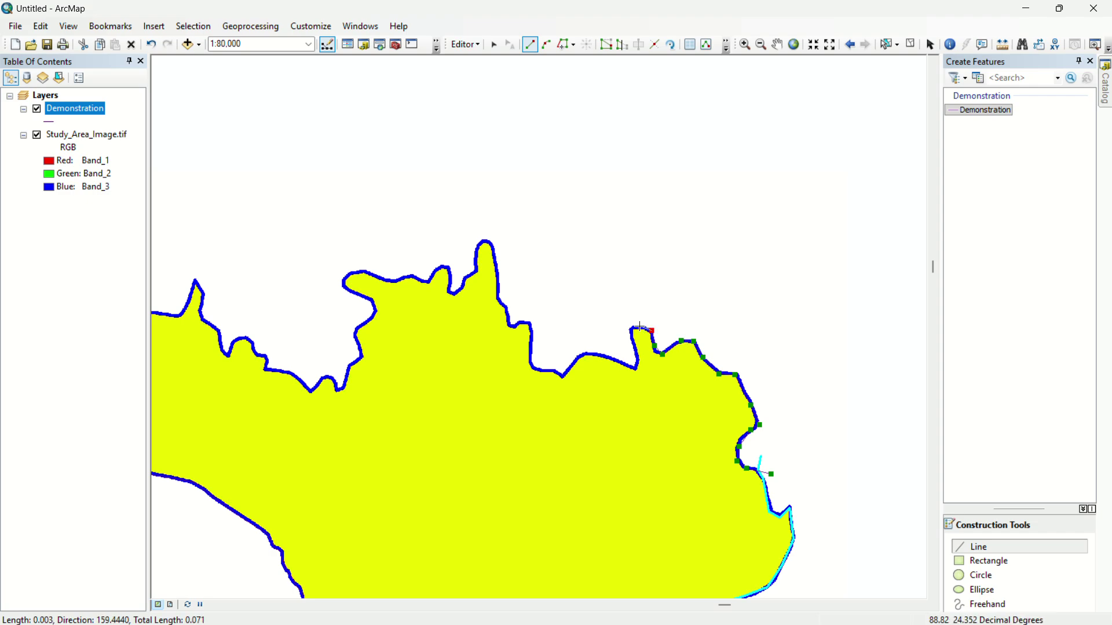
pyautogui.click(634, 329)
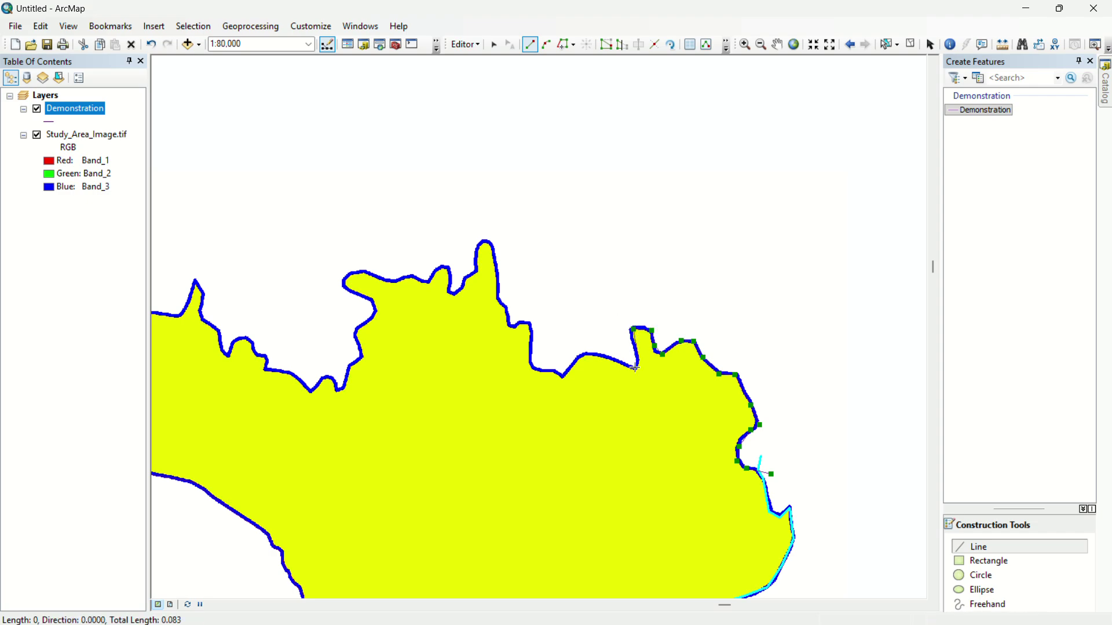
pyautogui.click(599, 354)
pyautogui.click(581, 356)
pyautogui.click(566, 376)
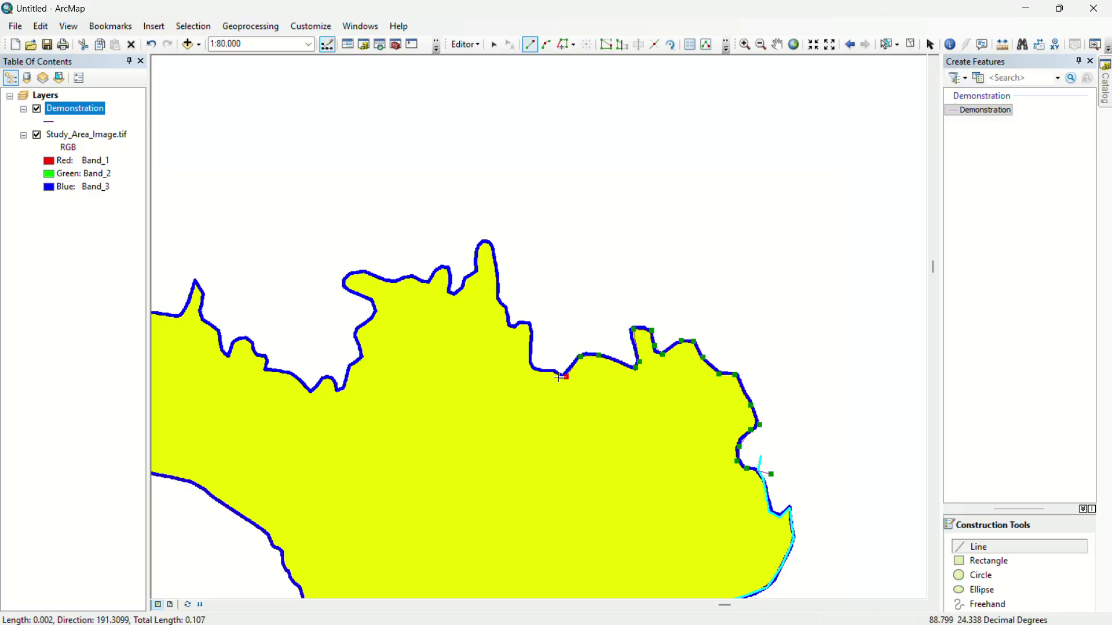
# - Extend the line up the stepped boundary along the tall peak's eastern side and finish it slightly beyond the peak's tip
pyautogui.click(555, 372)
pyautogui.click(535, 367)
pyautogui.click(530, 362)
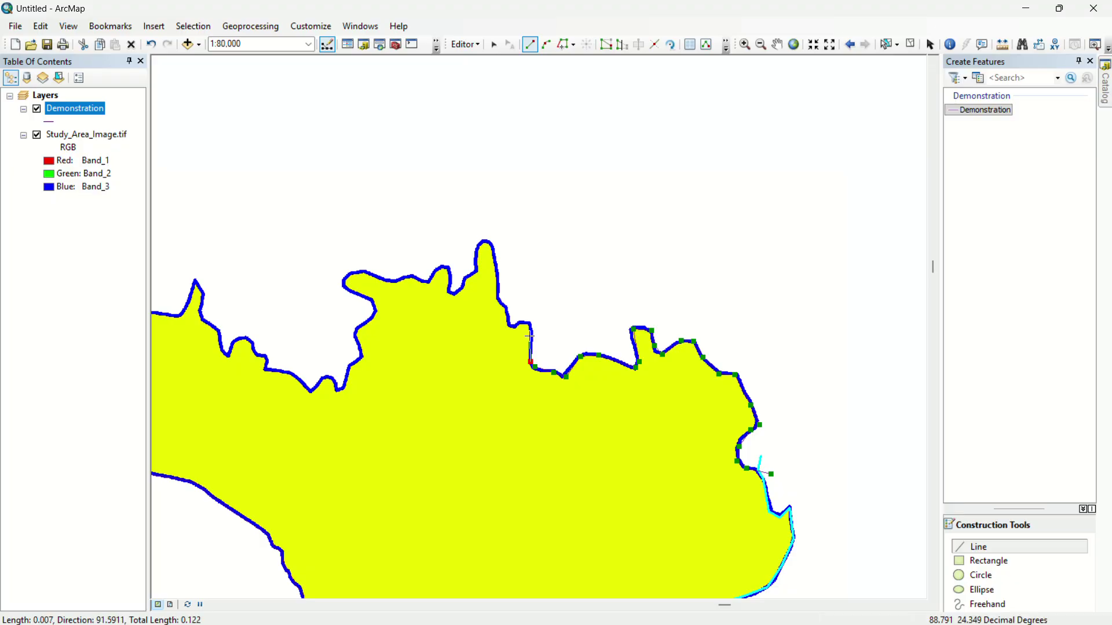
pyautogui.click(530, 324)
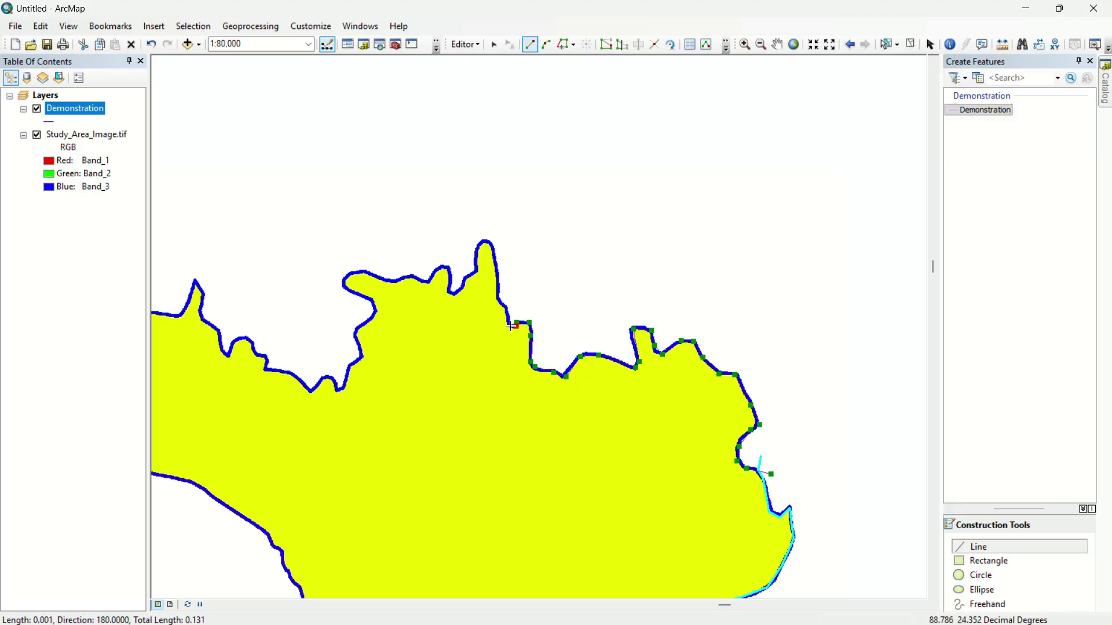
pyautogui.click(507, 307)
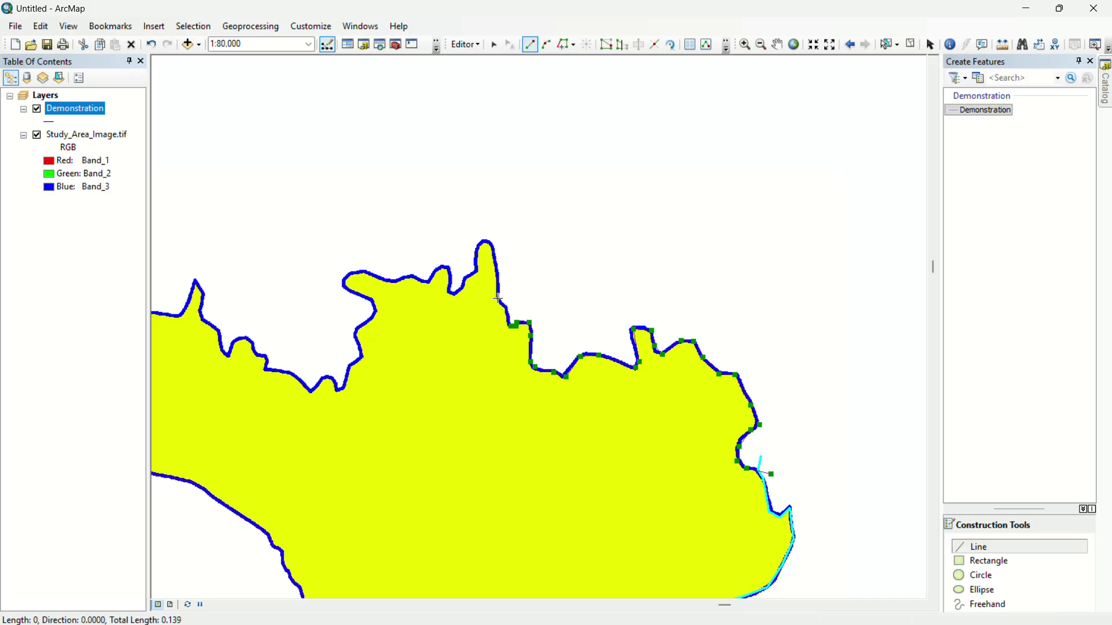
pyautogui.click(498, 273)
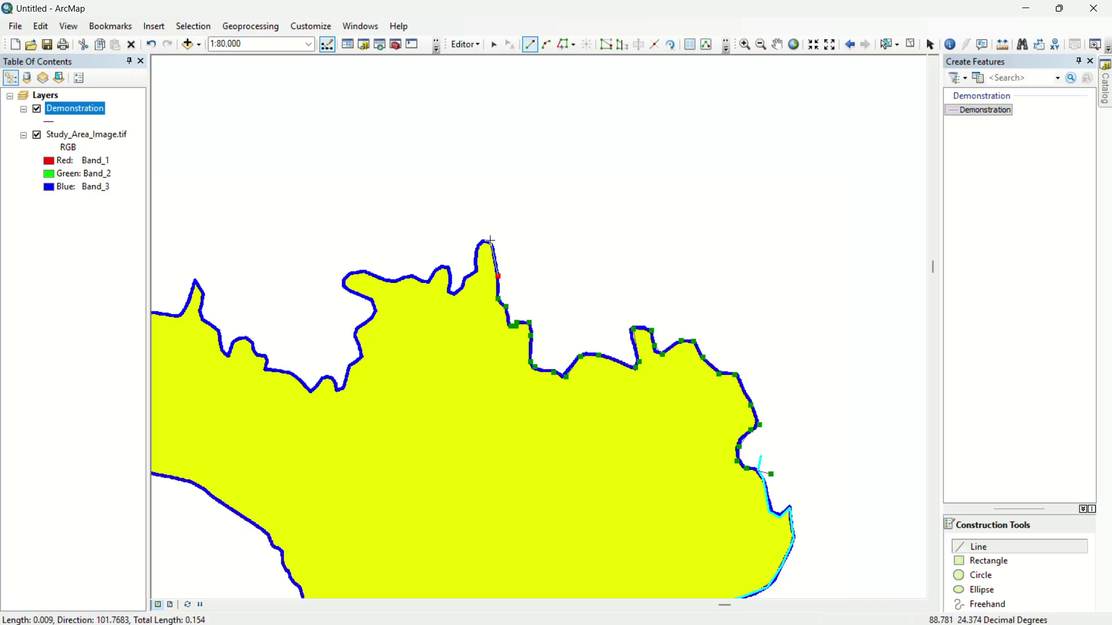
pyautogui.click(482, 217)
pyautogui.doubleClick(482, 217)
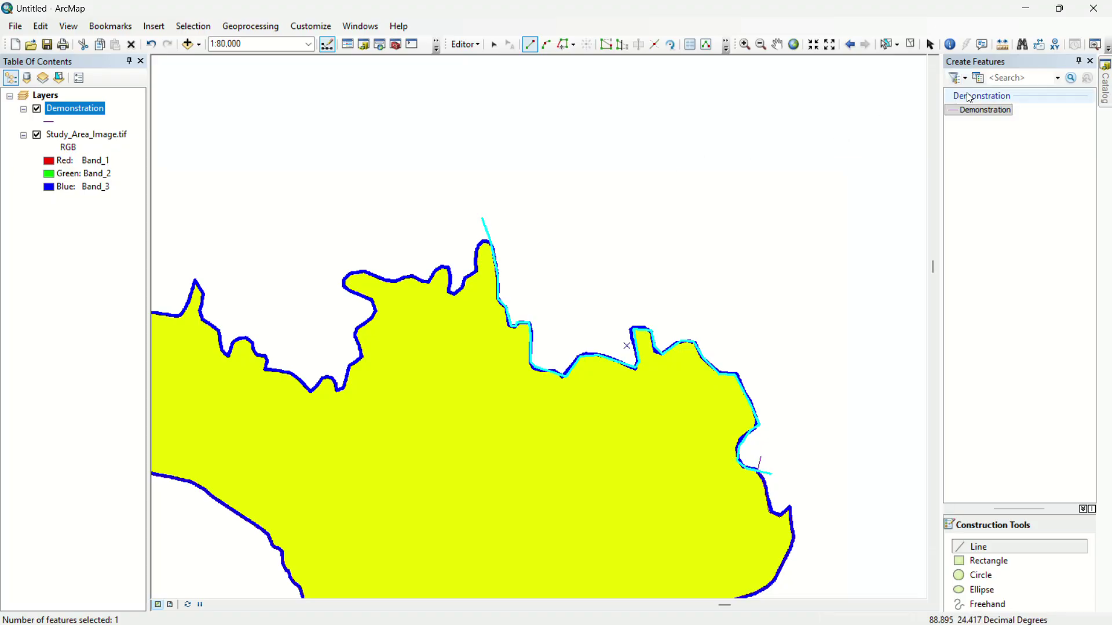
# - Start a Demonstration line just east of the tall peak, cross its tip, and trace the notch and small bump west of it
pyautogui.click(515, 243)
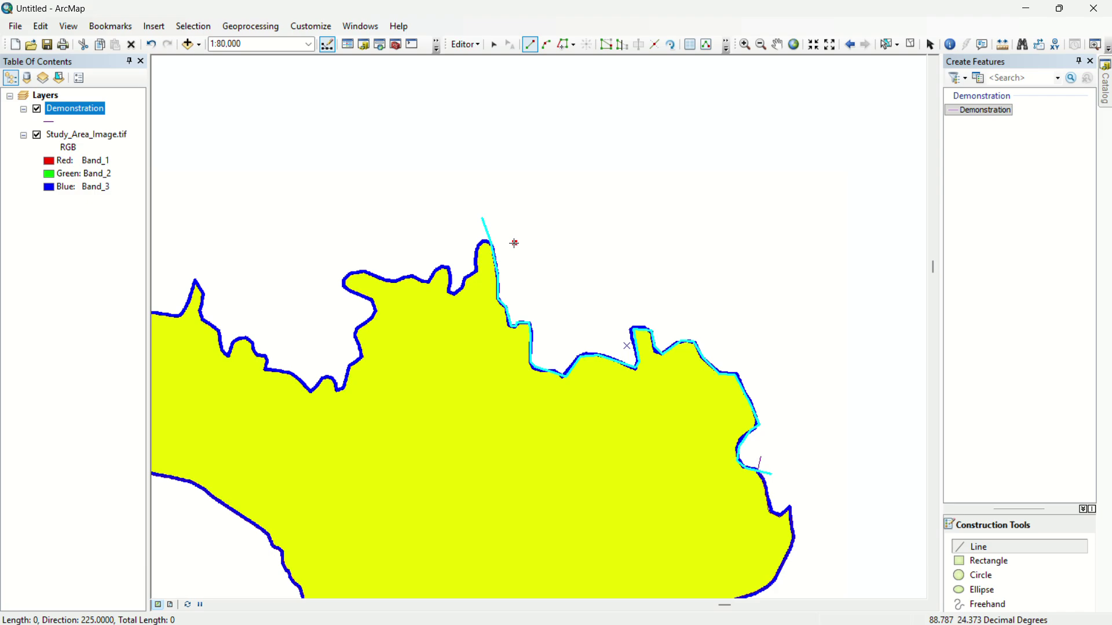
pyautogui.click(480, 241)
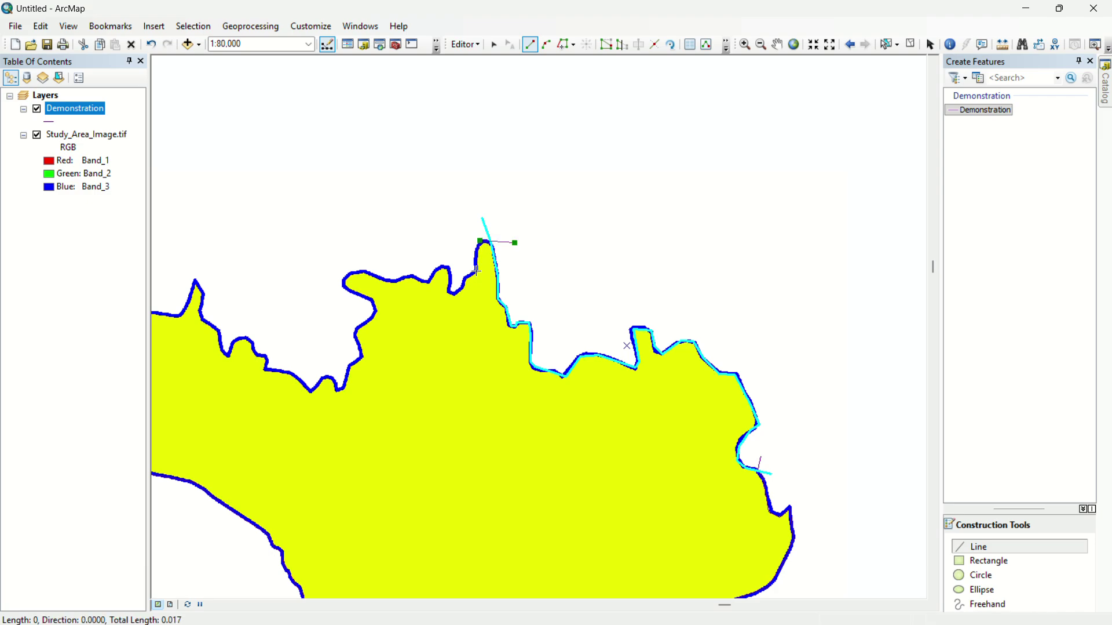
pyautogui.click(468, 278)
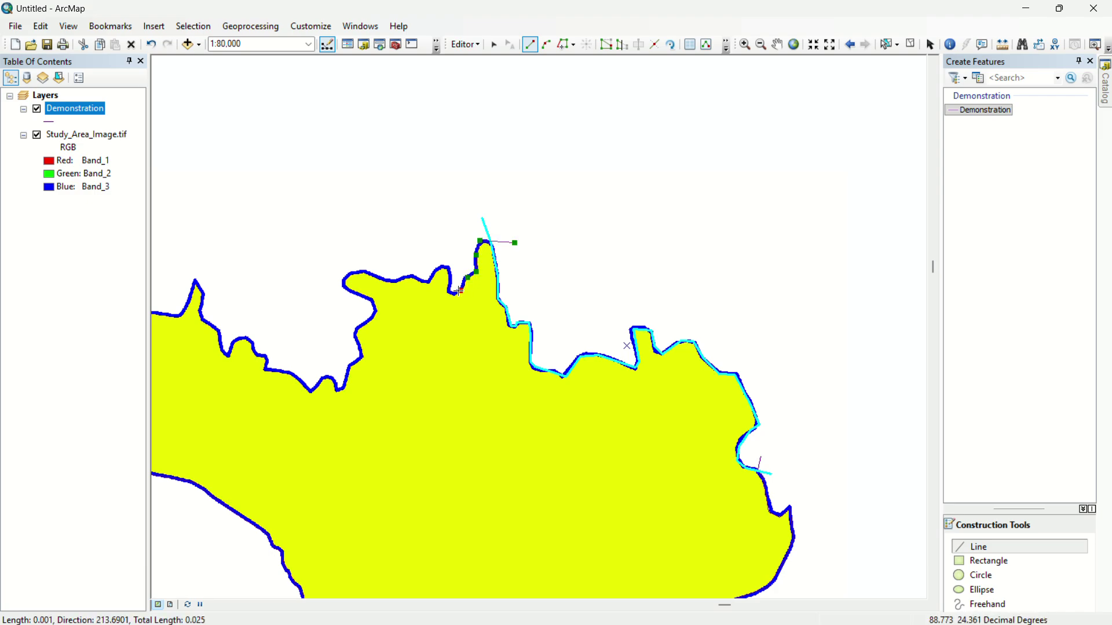
pyautogui.click(453, 291)
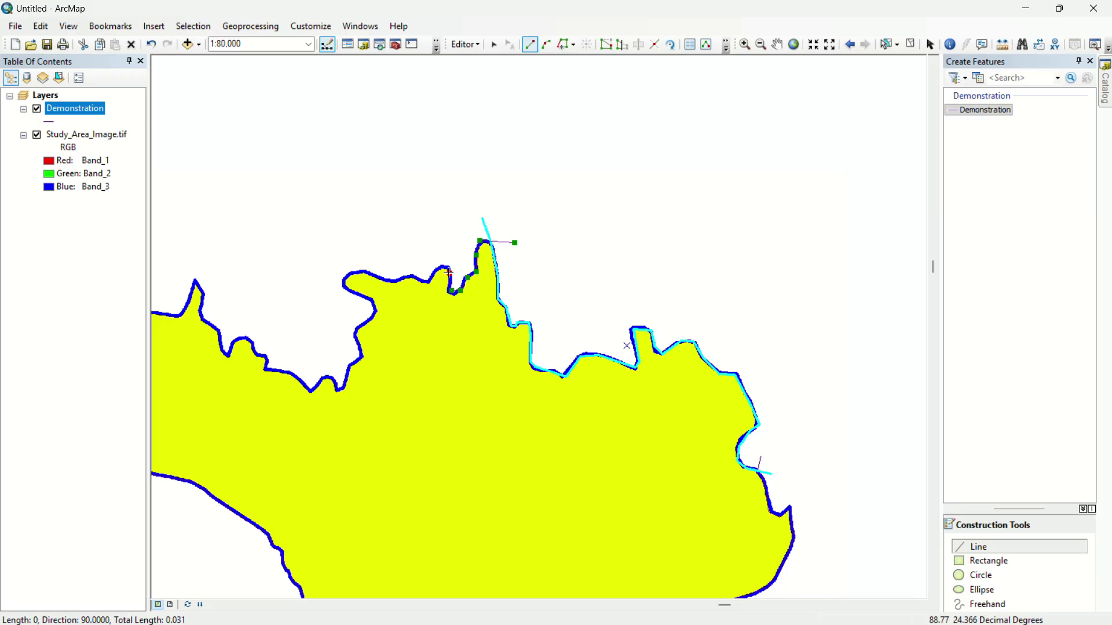
pyautogui.click(450, 267)
pyautogui.click(433, 271)
pyautogui.click(429, 282)
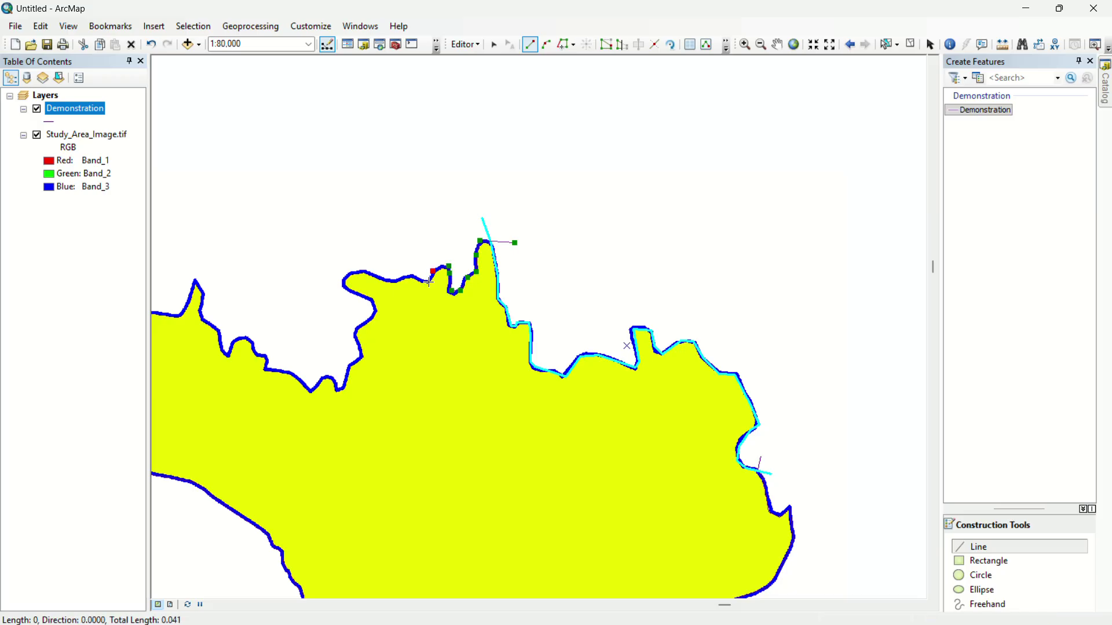
# - Continue the line west around the rounded end of the headland and back down to the inward bend below it
pyautogui.click(411, 278)
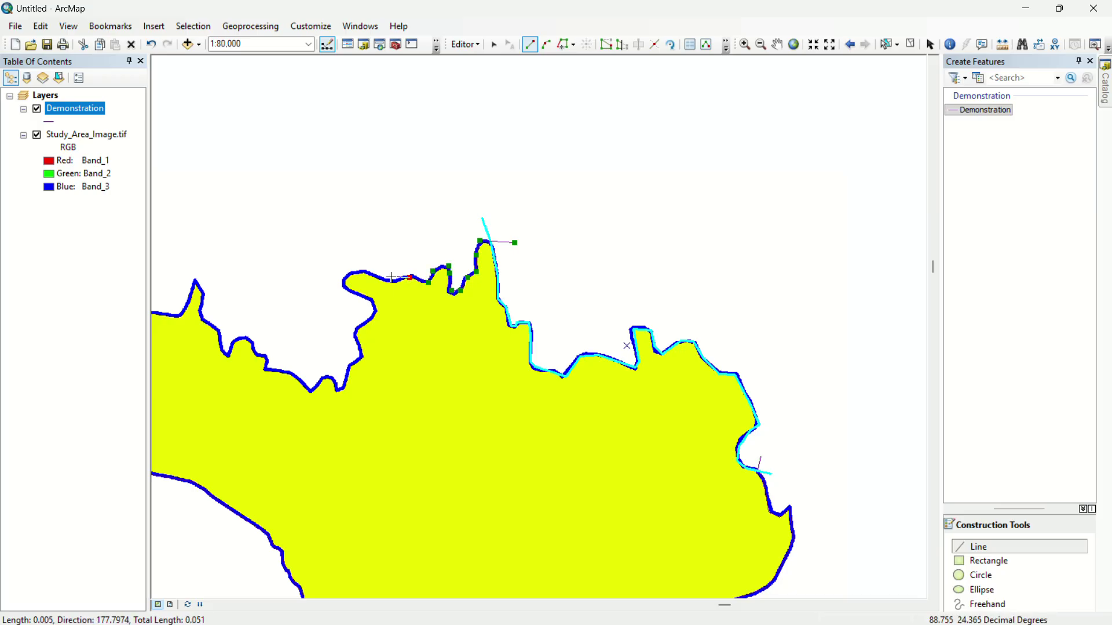
pyautogui.click(390, 281)
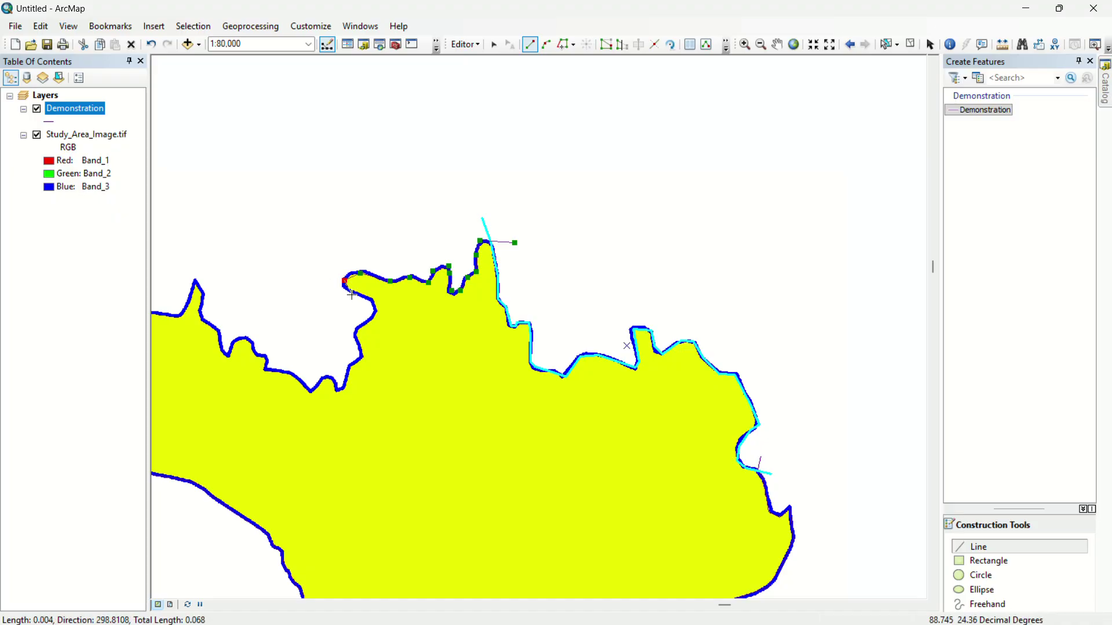
pyautogui.click(354, 293)
pyautogui.click(371, 302)
pyautogui.click(375, 315)
pyautogui.click(356, 335)
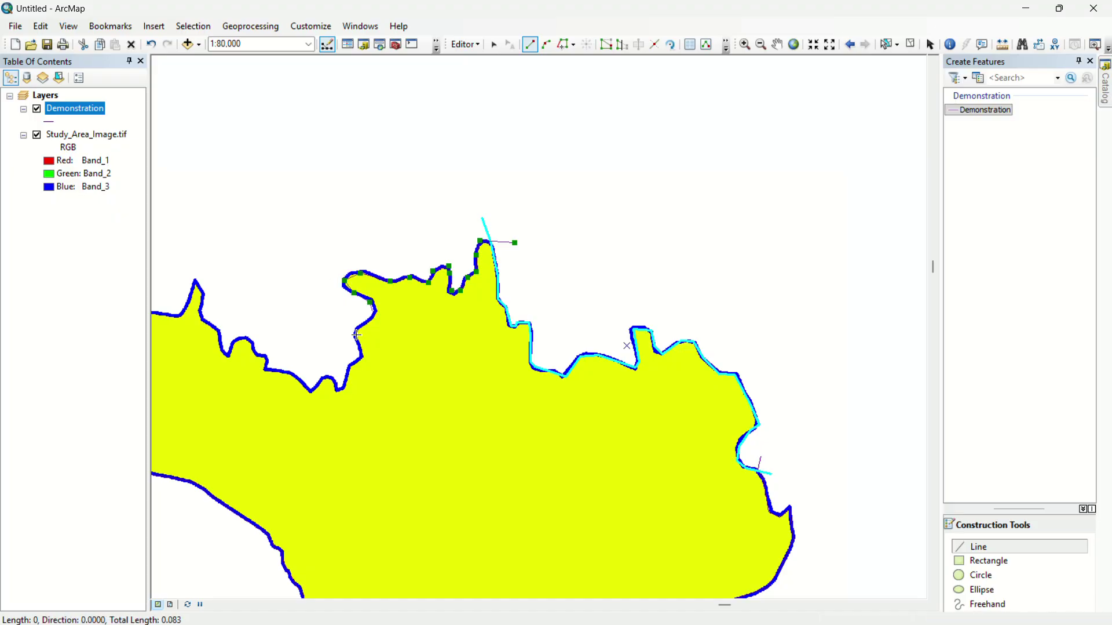
# - Trace the line down to the bay's low point, over the small hump, and northwest to the step in the boundary
pyautogui.click(349, 368)
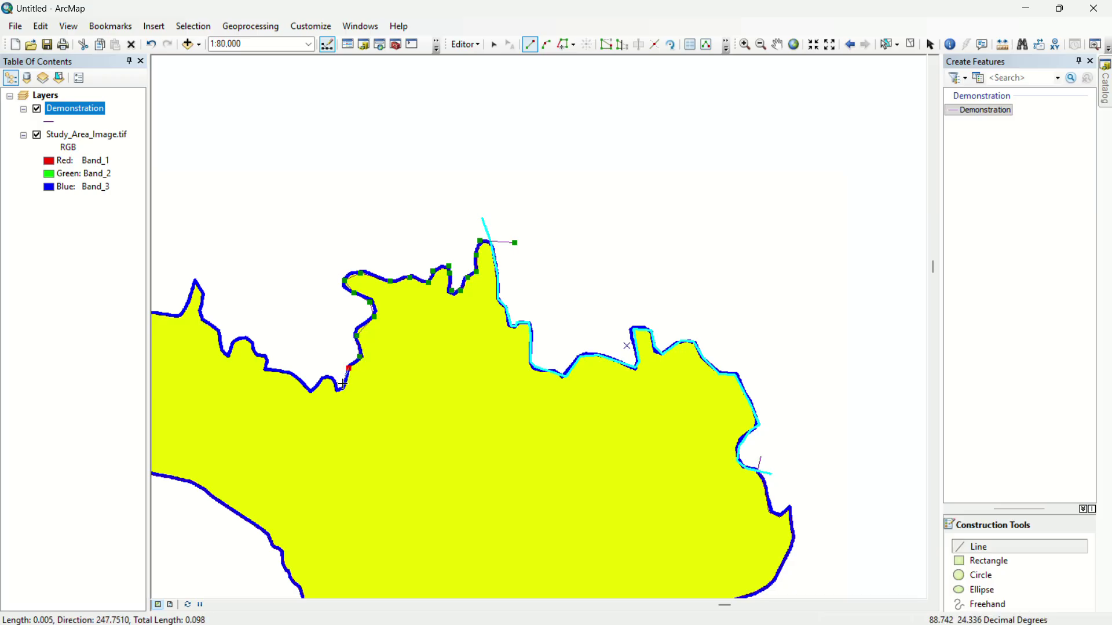
pyautogui.click(341, 392)
pyautogui.click(312, 390)
pyautogui.click(286, 371)
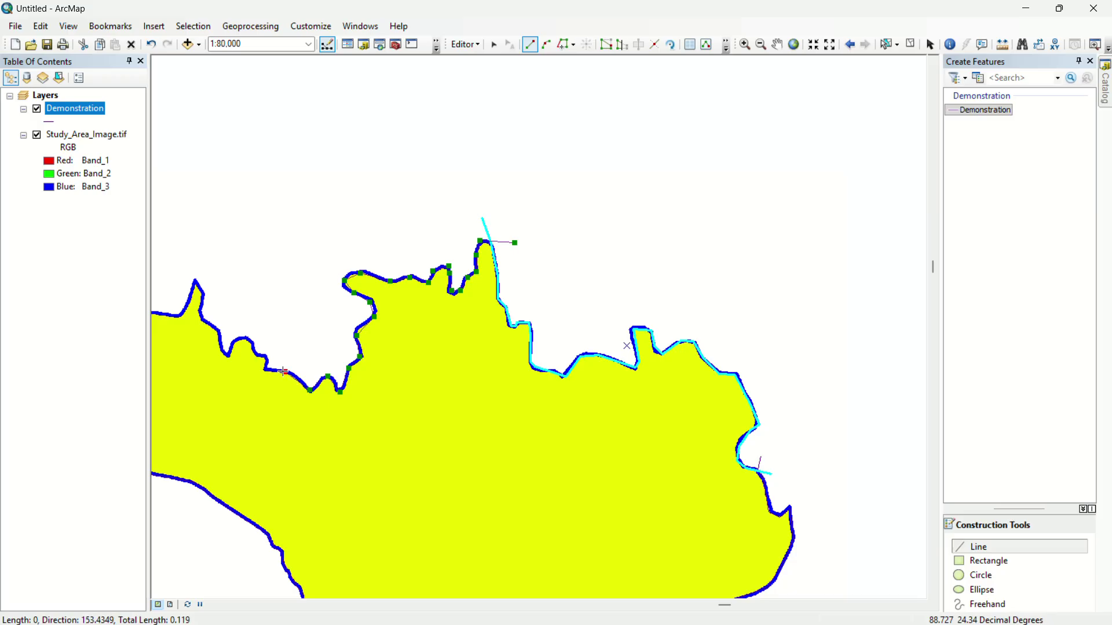
pyautogui.click(262, 368)
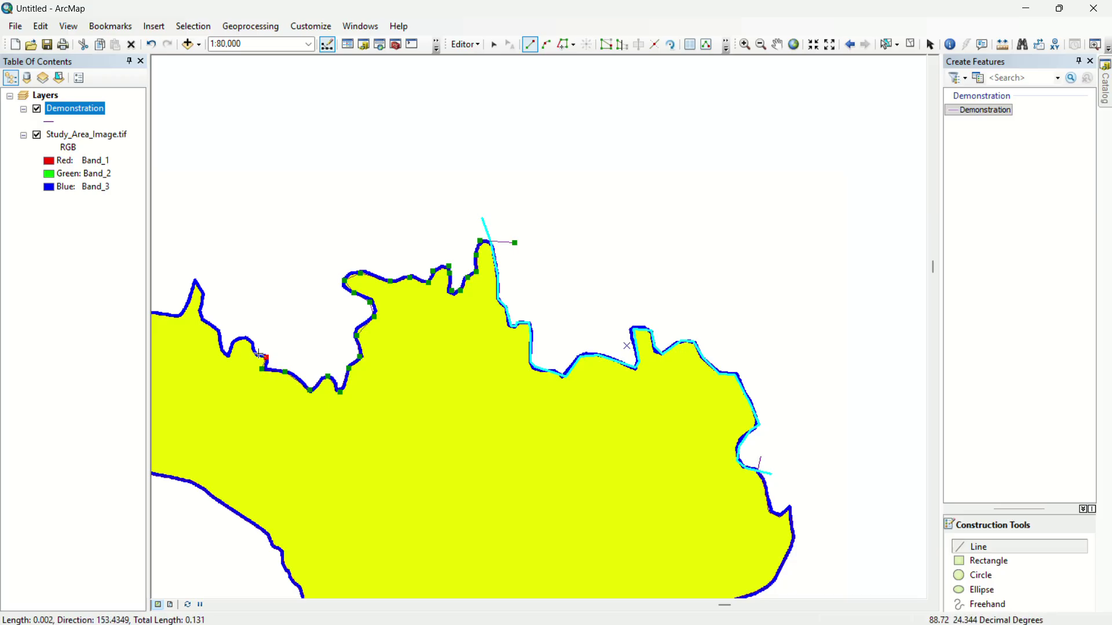
# - Trace the line around the boundary step, rounded bump and notch up to the eastern base of the pointed spike
pyautogui.click(266, 357)
pyautogui.click(258, 353)
pyautogui.click(246, 335)
pyautogui.click(234, 343)
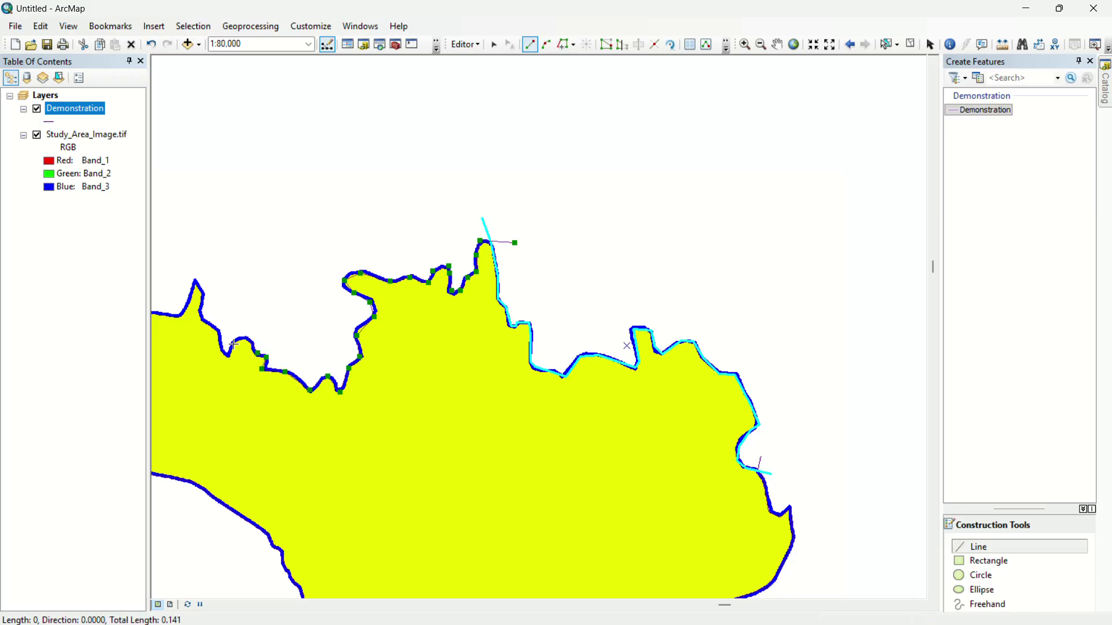
pyautogui.click(226, 357)
pyautogui.click(216, 331)
pyautogui.click(201, 311)
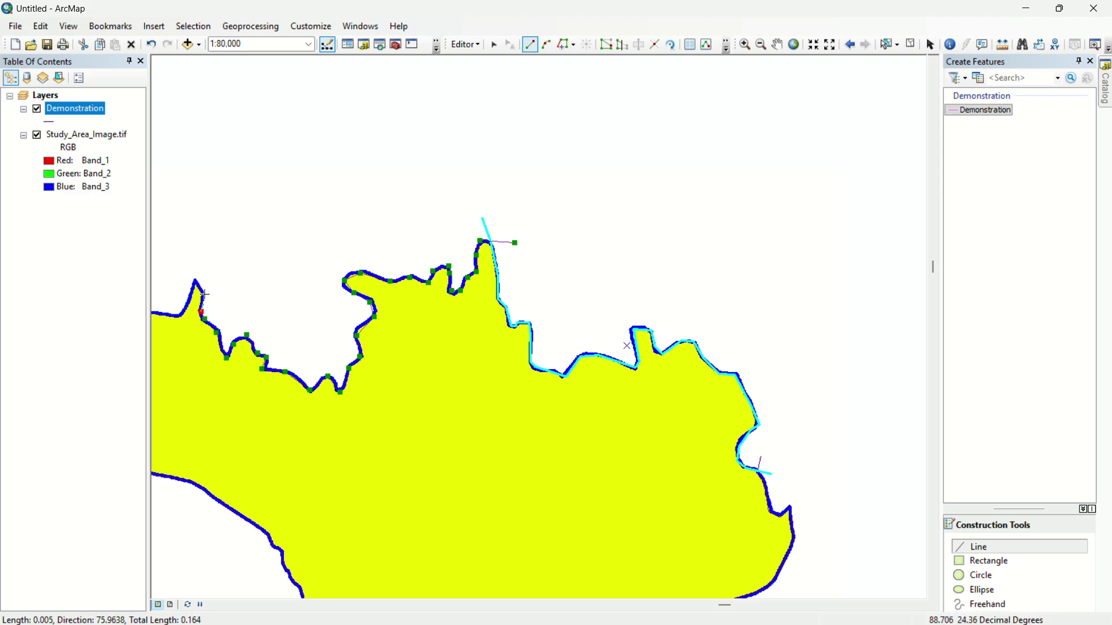
# - Extend the line over the tip of the pointed spike to the spike's western base
pyautogui.click(196, 279)
pyautogui.click(182, 317)
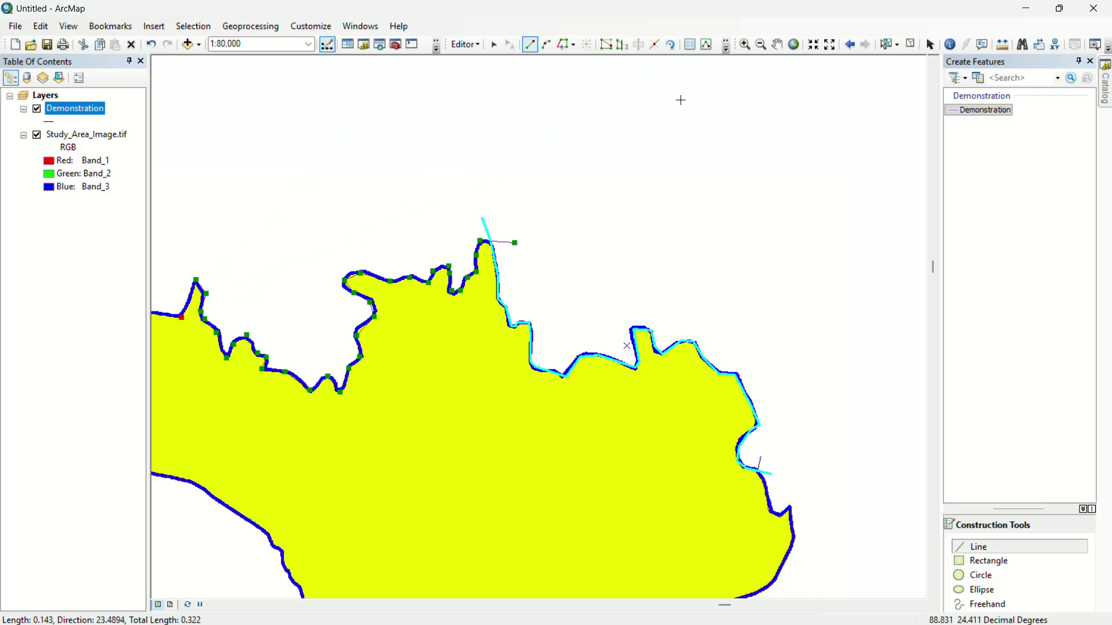
pyautogui.click(777, 44)
pyautogui.moveTo(516, 348); pyautogui.dragTo(973, 337)
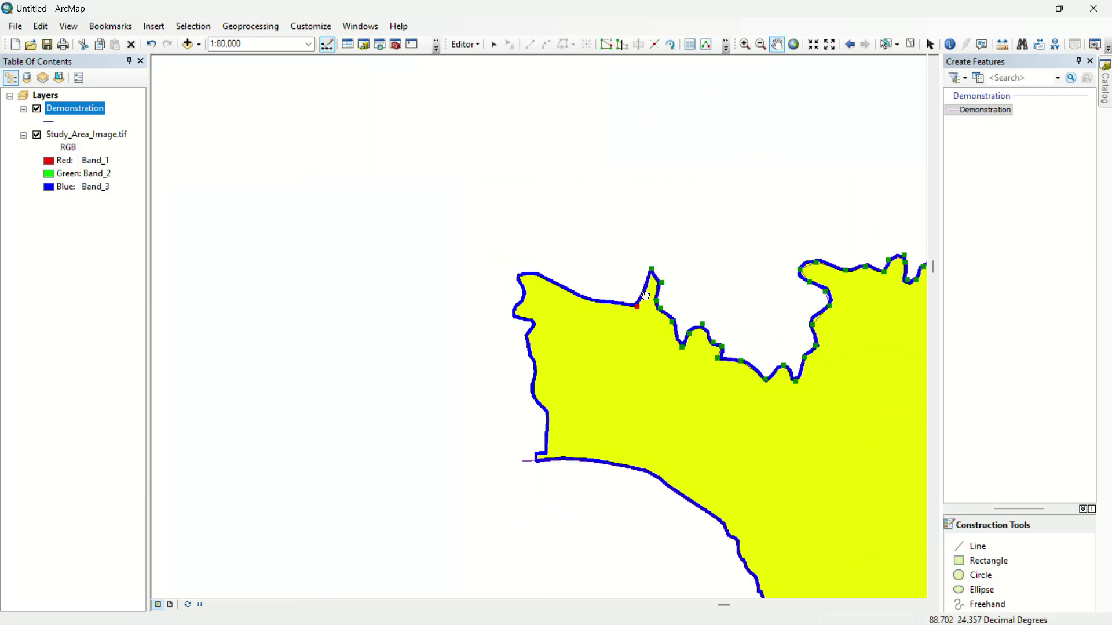
pyautogui.click(997, 109)
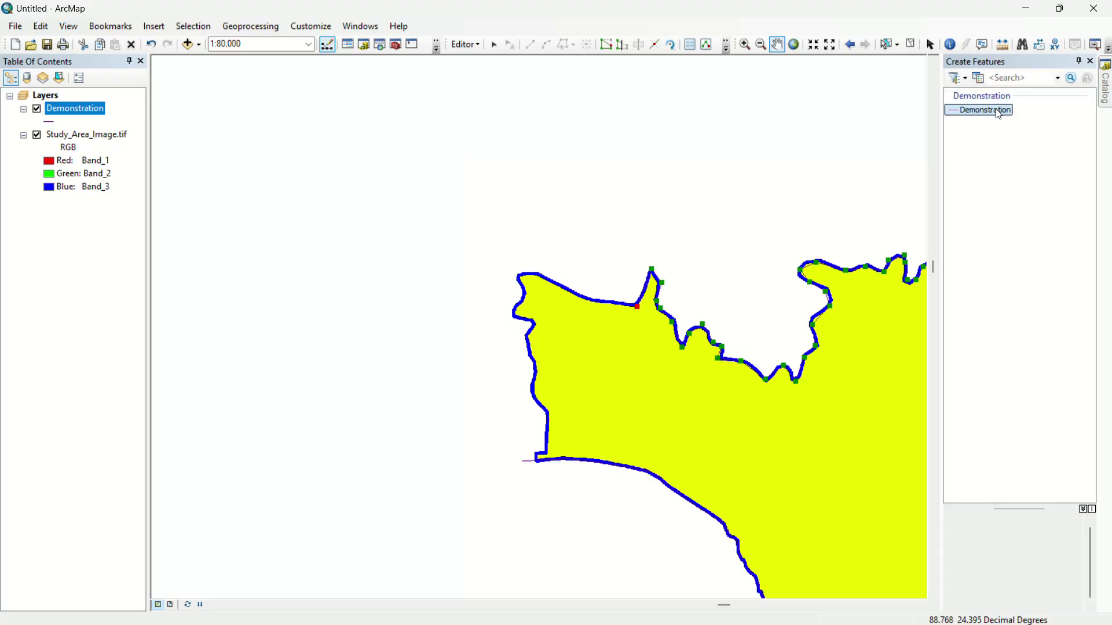
pyautogui.click(596, 251)
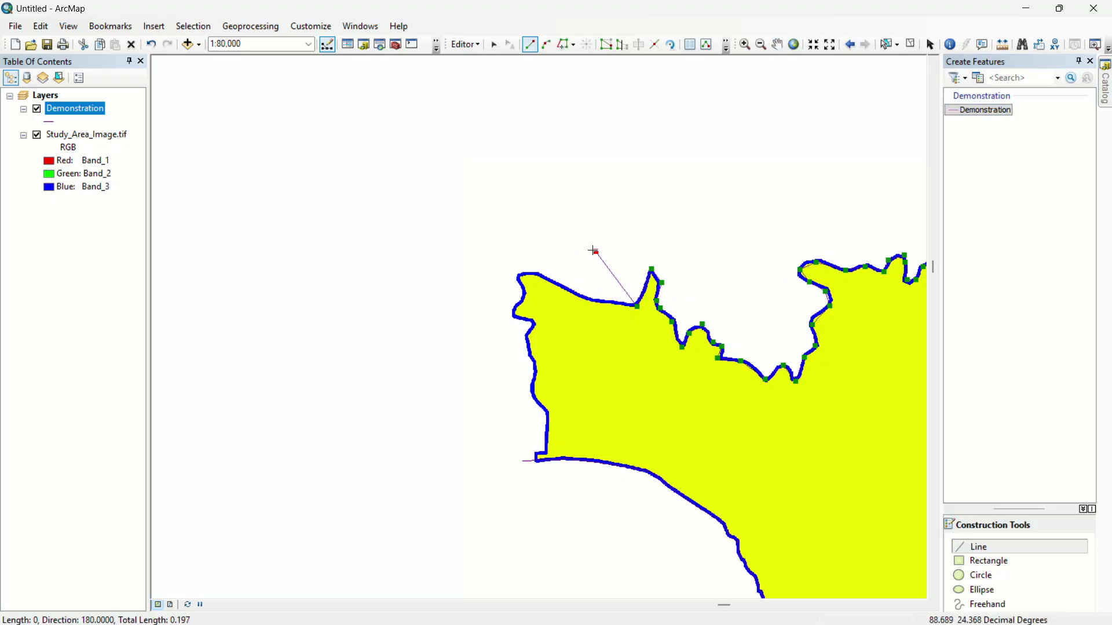
pyautogui.click(545, 218)
pyautogui.click(488, 217)
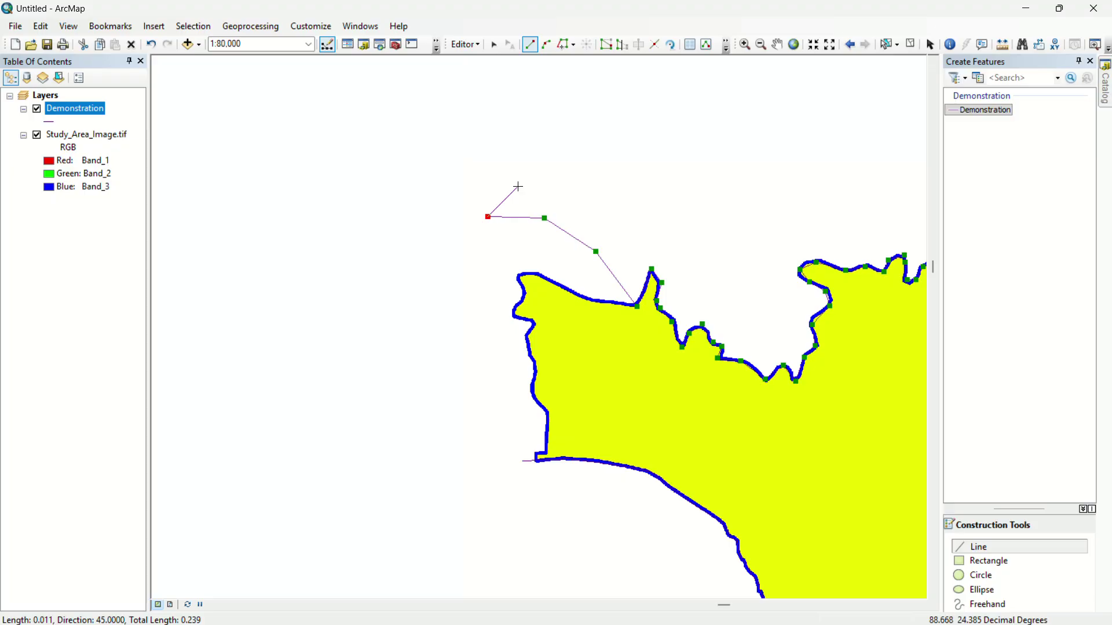
pyautogui.hotkey('ctrl', 'z')
pyautogui.hotkey('ctrl', 'z')
pyautogui.hotkey('ctrl', 'z')
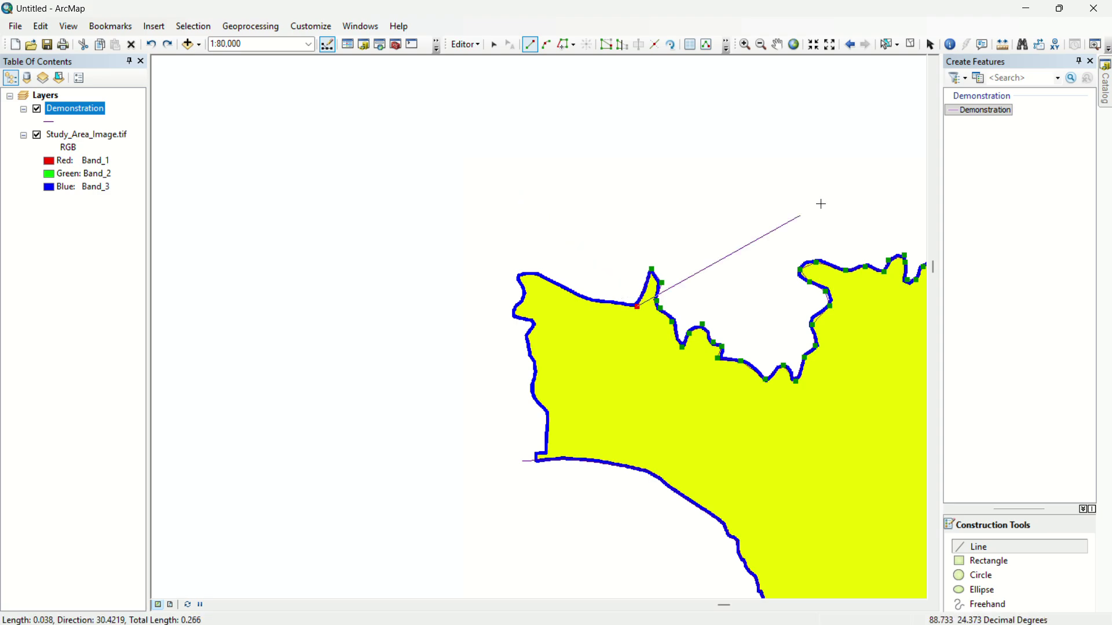
# - Continue the line from the spike's western base along the northwestern edge, around the corner and indentation to the westernmost tip
pyautogui.click(598, 301)
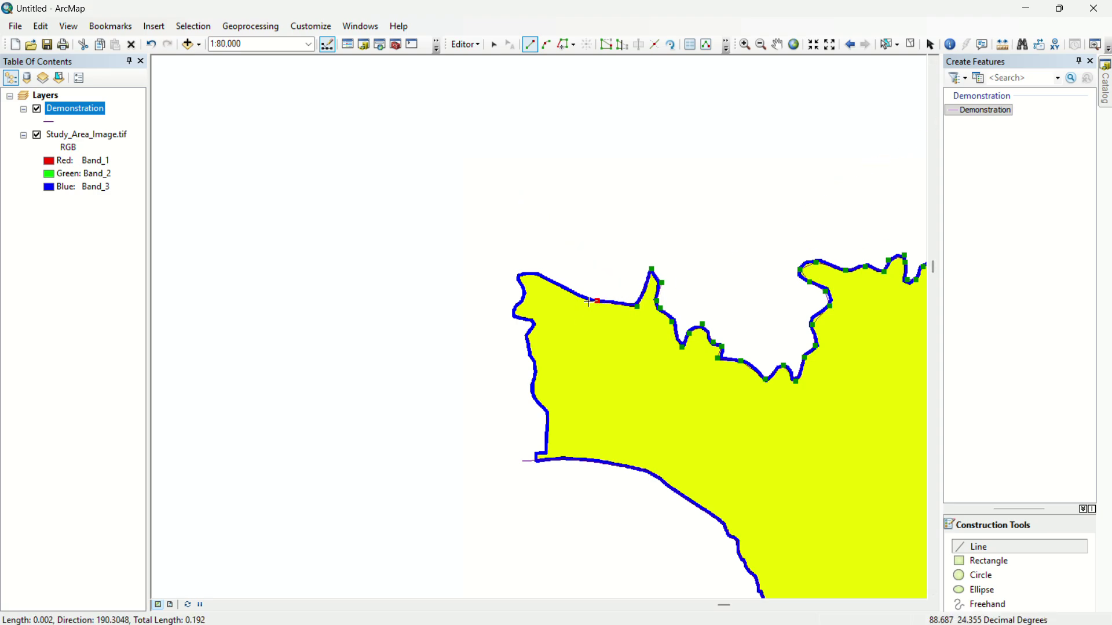
pyautogui.click(575, 294)
pyautogui.click(535, 271)
pyautogui.click(518, 274)
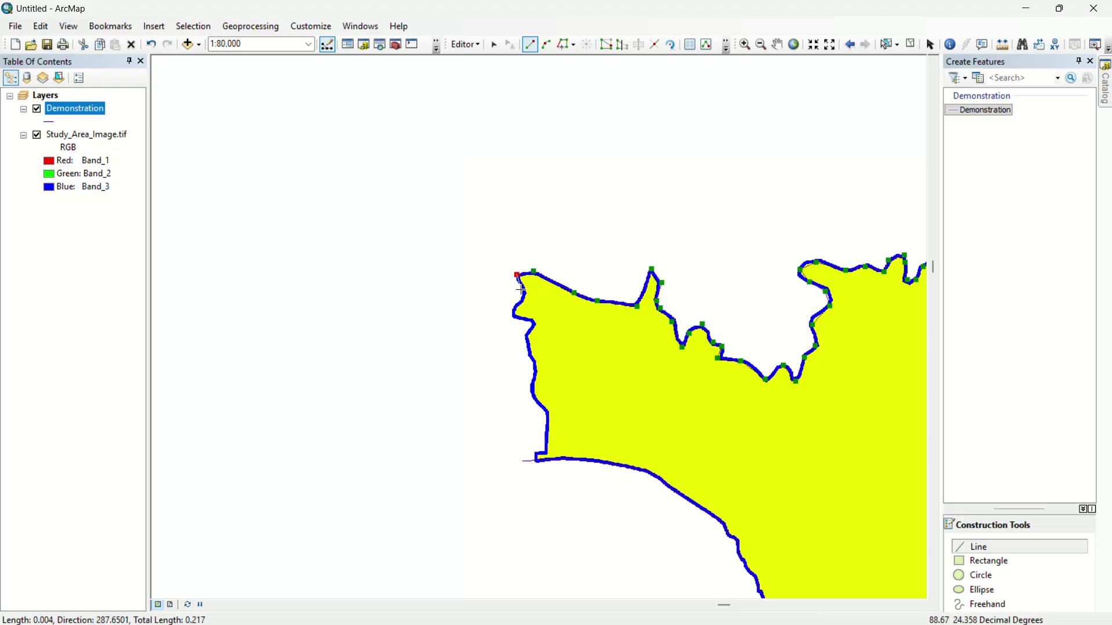
pyautogui.click(522, 303)
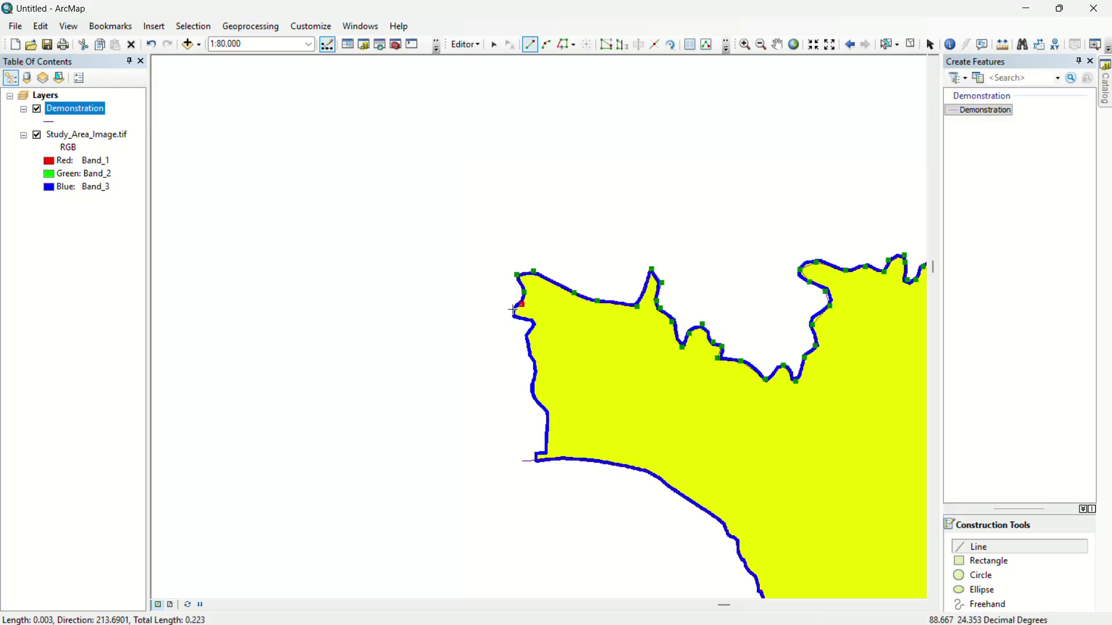
pyautogui.click(512, 314)
# - Trace the line from the westernmost tip down the western edge to the straight vertical stretch above the southwestern corner step
pyautogui.click(537, 324)
pyautogui.click(527, 337)
pyautogui.click(531, 351)
pyautogui.click(536, 361)
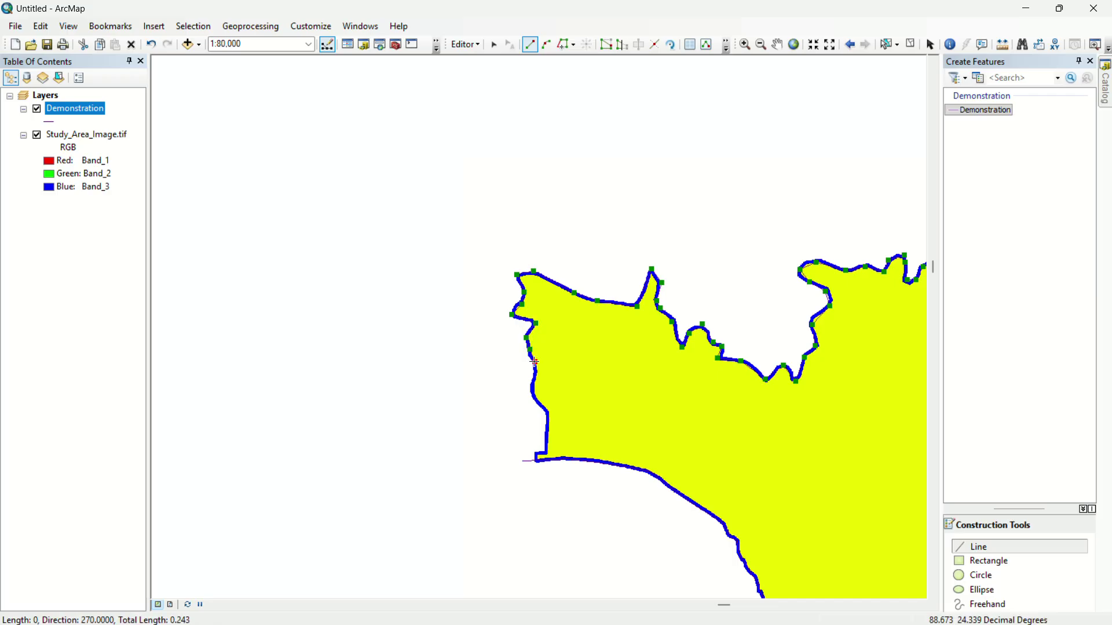
pyautogui.click(536, 376)
pyautogui.click(532, 391)
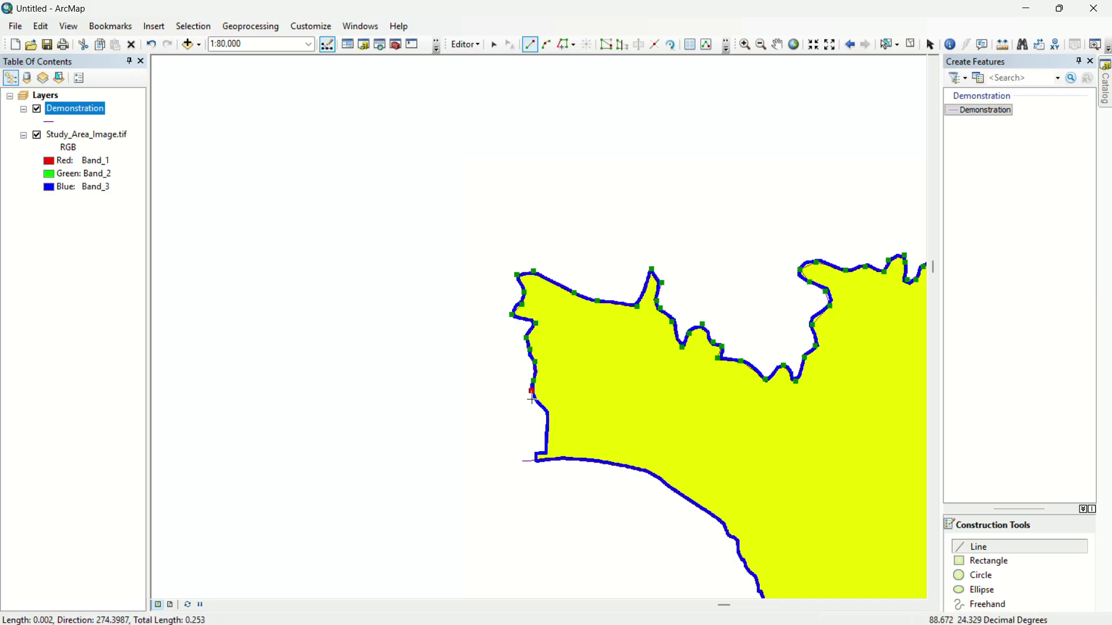
pyautogui.click(545, 410)
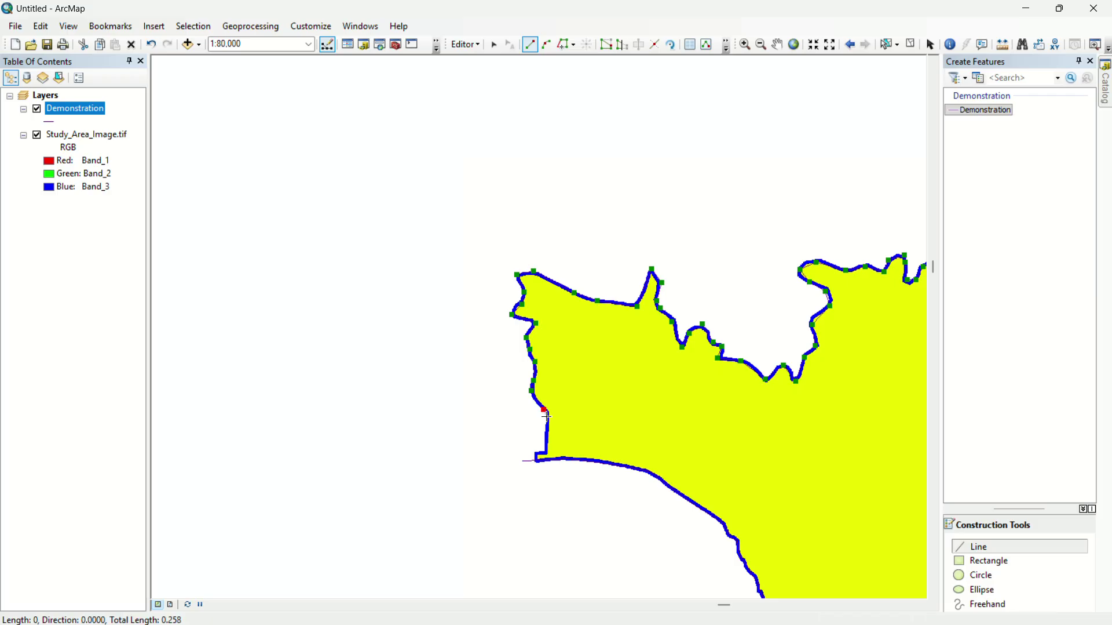
pyautogui.click(547, 436)
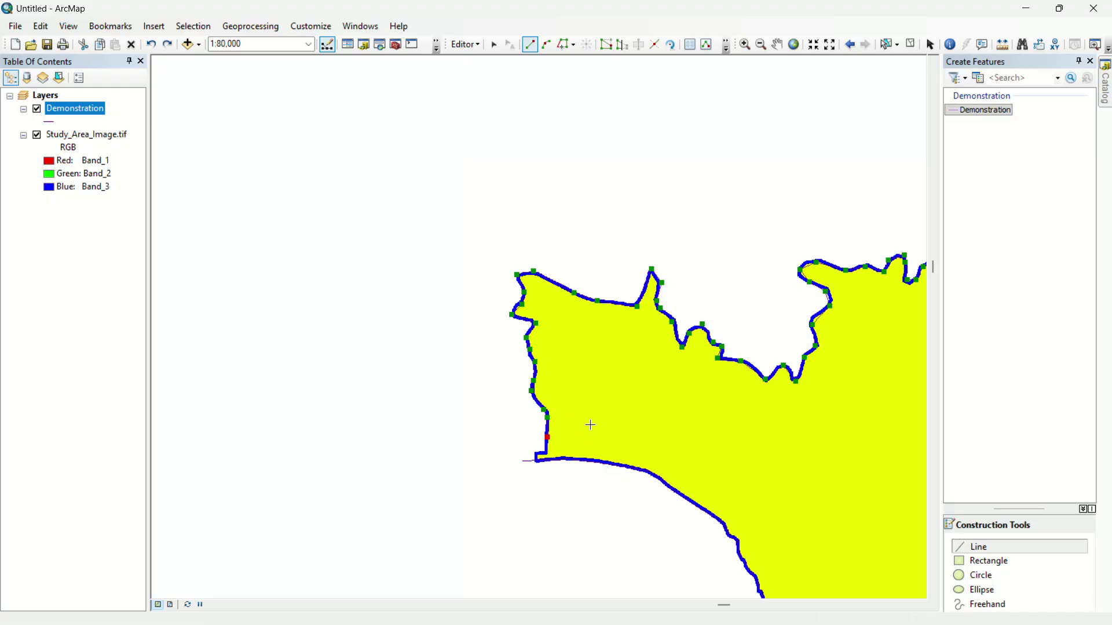
# - Complete the line around the small southwestern corner step, overshooting the southern boundary line so the two cross
pyautogui.scroll(2, 586, 438)
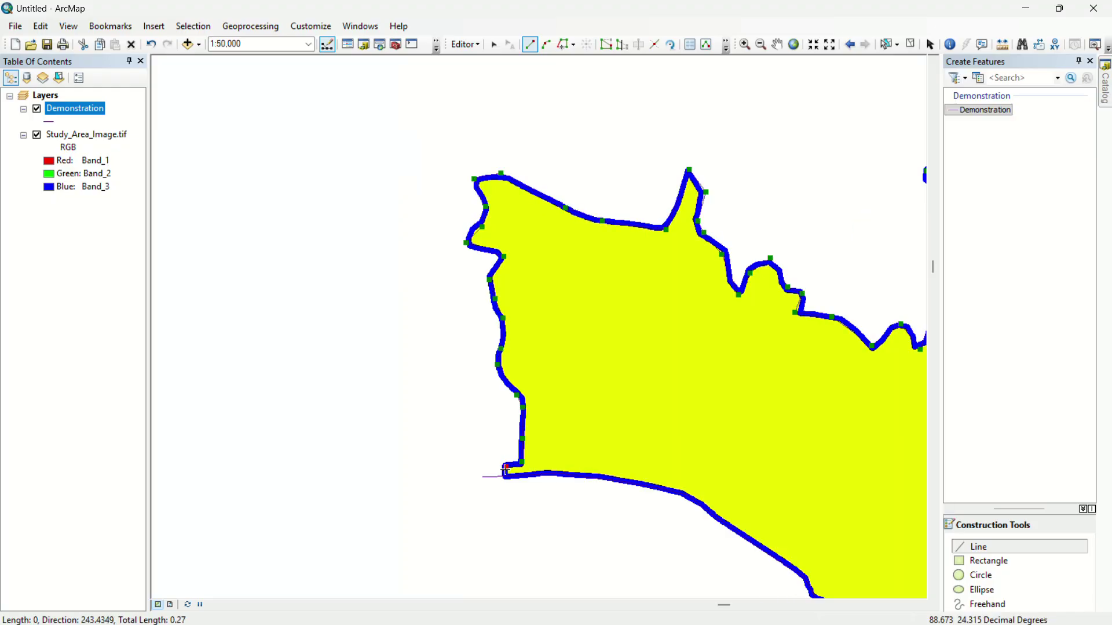
pyautogui.doubleClick(504, 506)
pyautogui.scroll(-3, 772, 363)
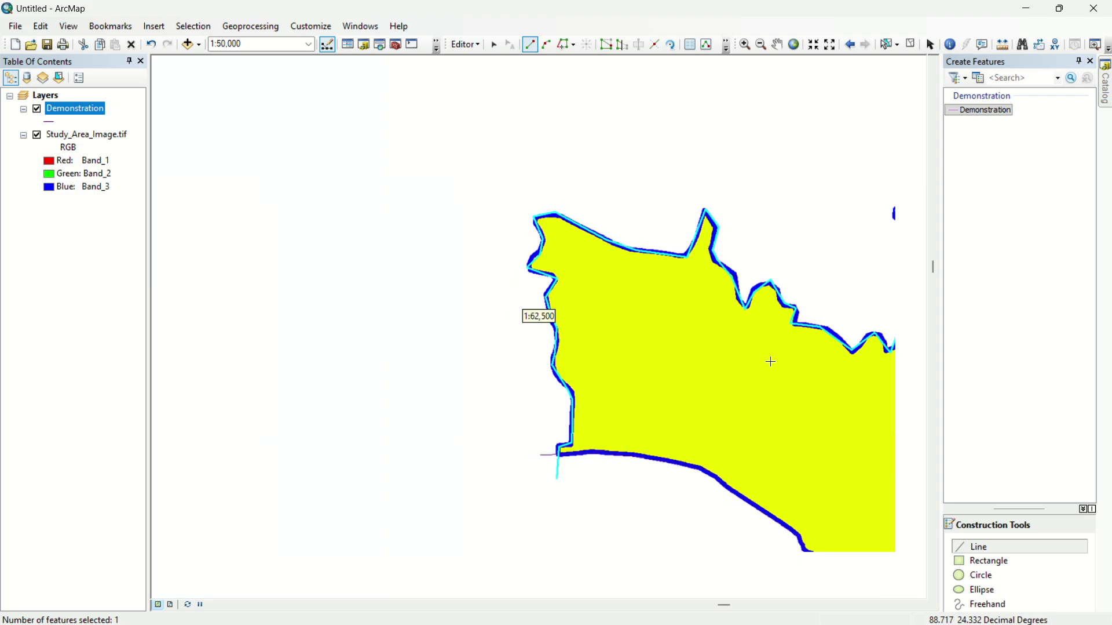
pyautogui.click(796, 46)
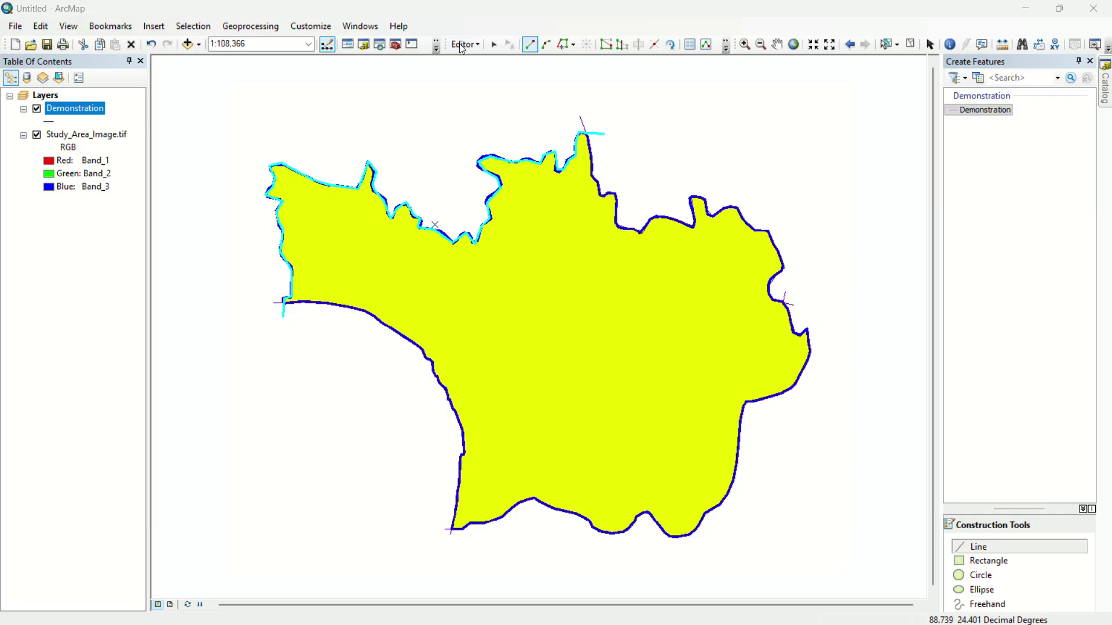
# - Stop the editing session and save the edits to the Demonstration layer
pyautogui.click(462, 49)
pyautogui.click(480, 77)
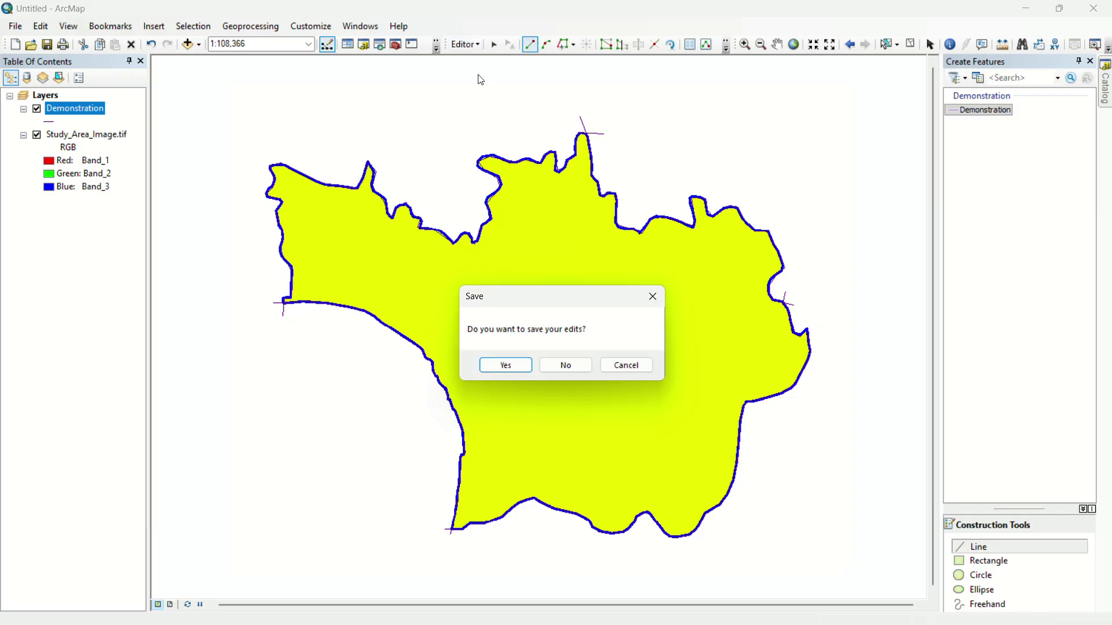
pyautogui.click(508, 368)
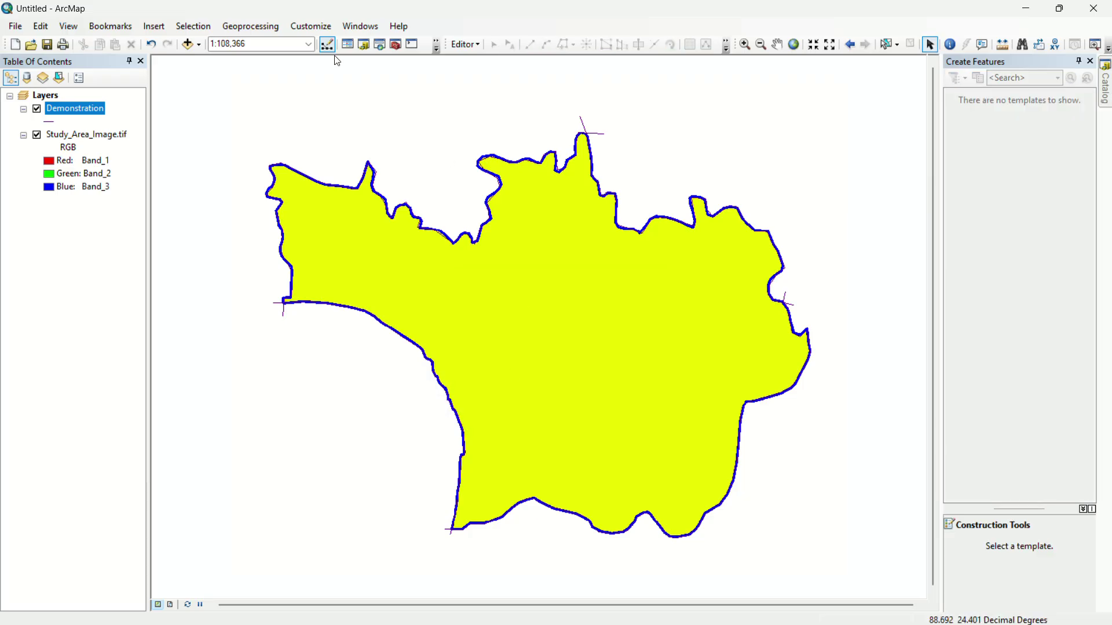
# - Convert the Demonstration lines to a polygon with the Feature To Polygon tool, keeping the default output and preserving attributes
pyautogui.click(396, 45)
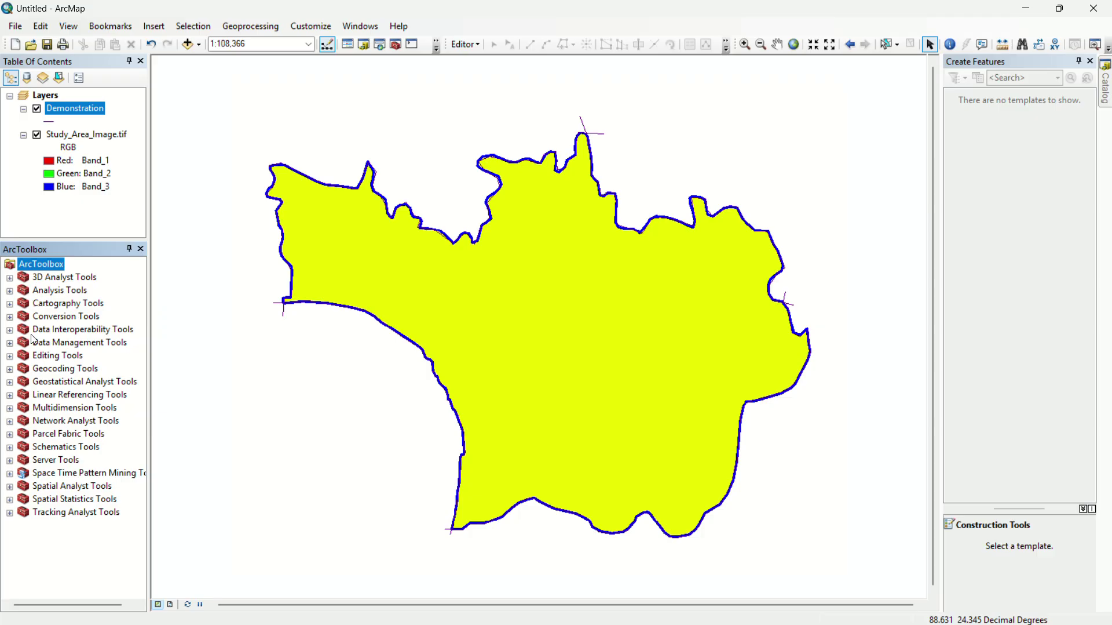
pyautogui.click(10, 343)
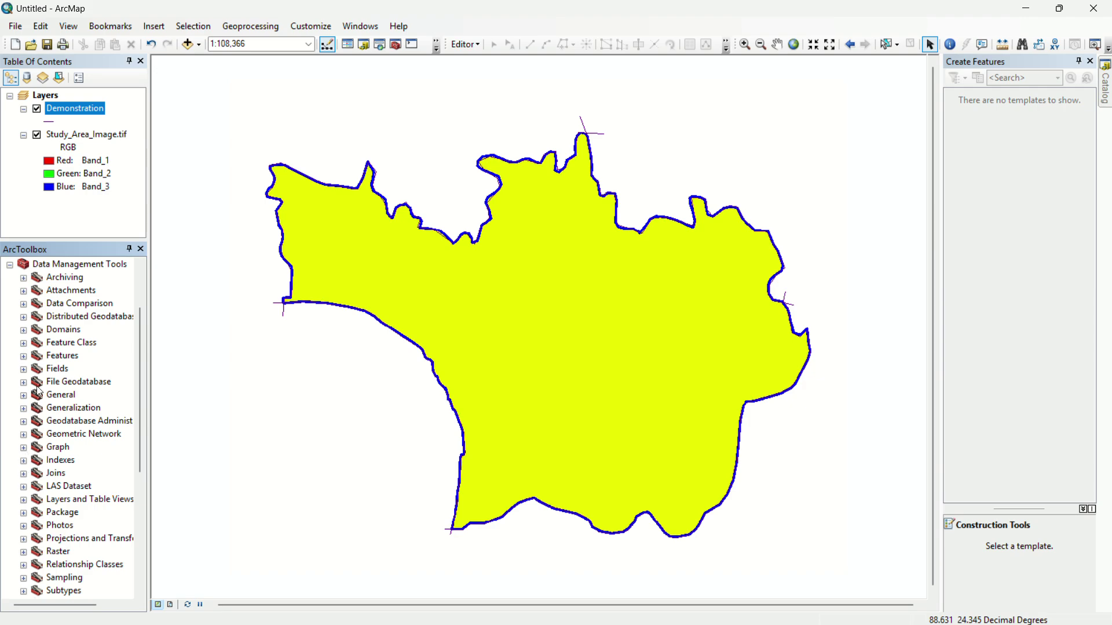
pyautogui.click(24, 356)
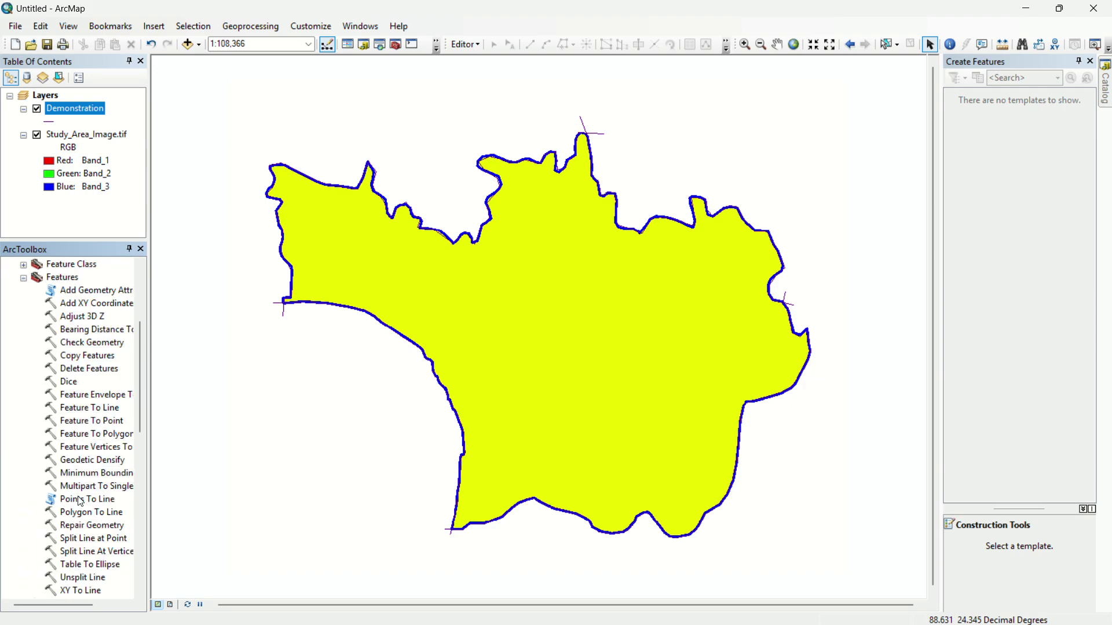
pyautogui.doubleClick(91, 434)
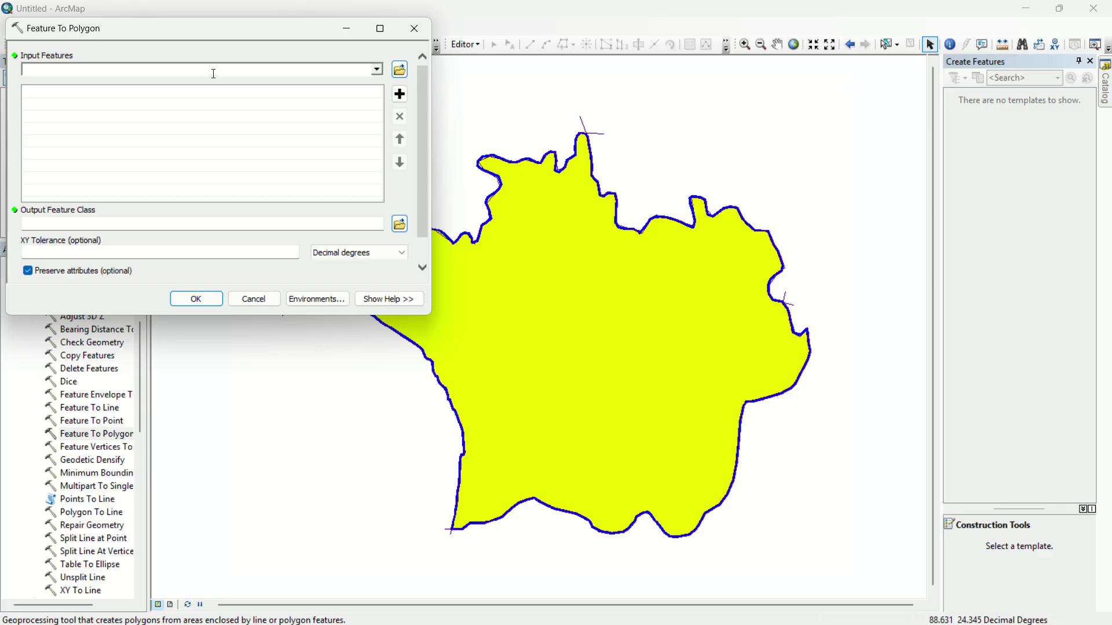
pyautogui.click(377, 70)
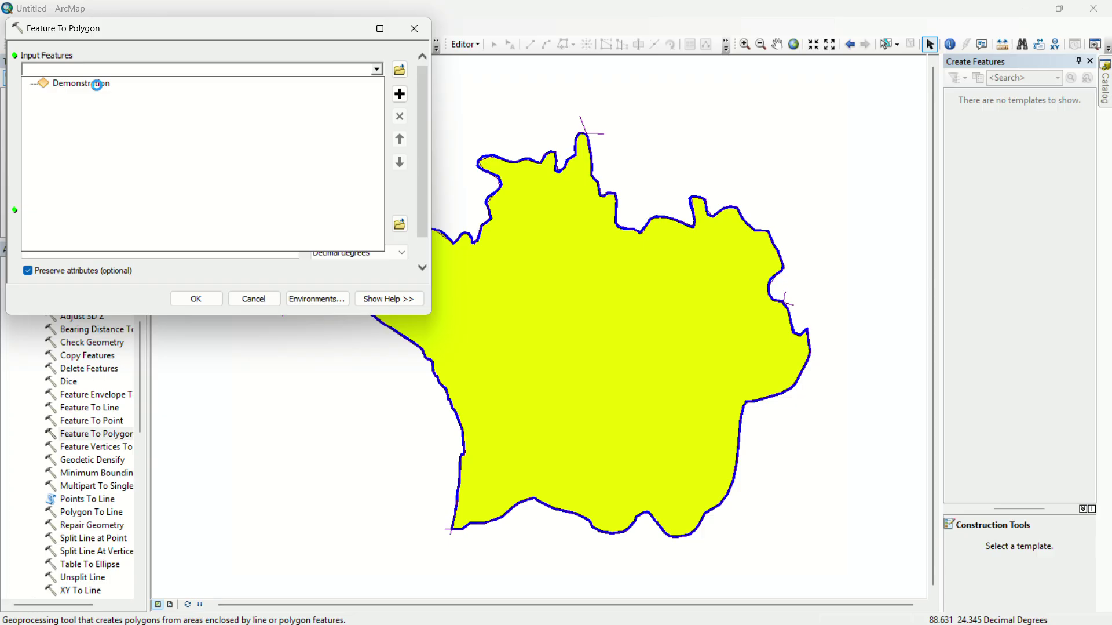
pyautogui.click(96, 85)
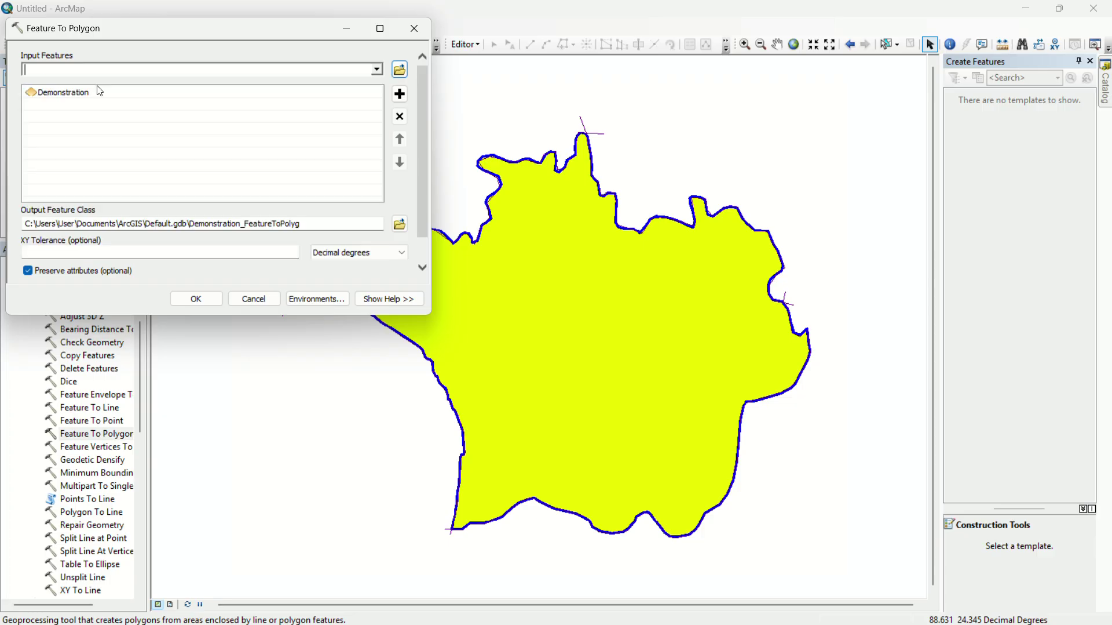
pyautogui.click(194, 300)
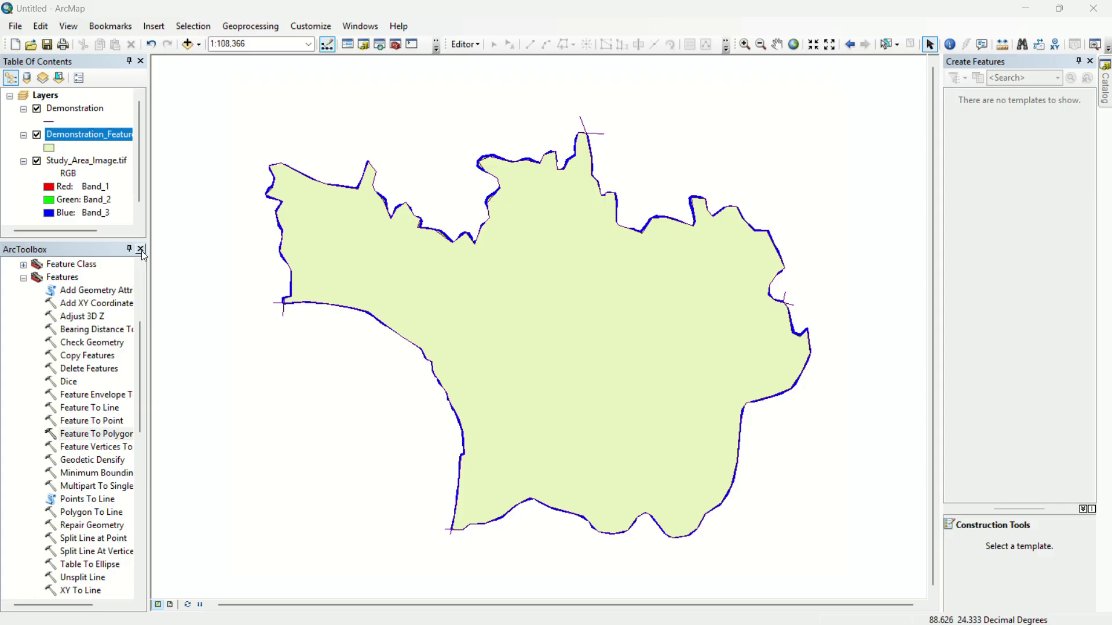
# - Close ArcToolbox and Create Features, and hide the Study_Area_Image.tif and Demonstration line layers
pyautogui.click(141, 249)
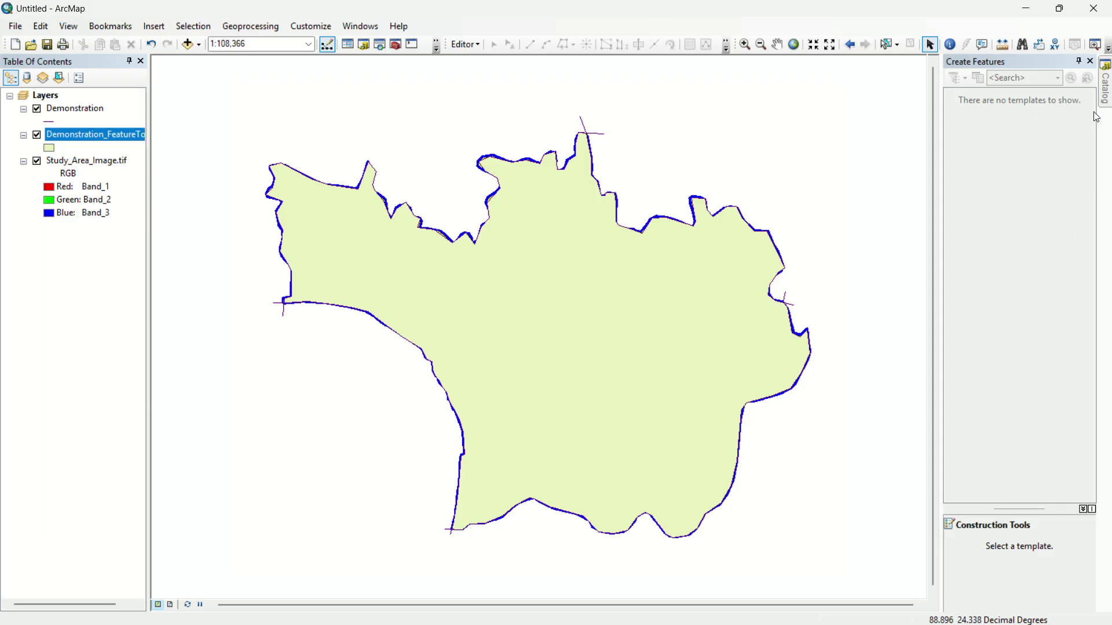
pyautogui.click(1092, 61)
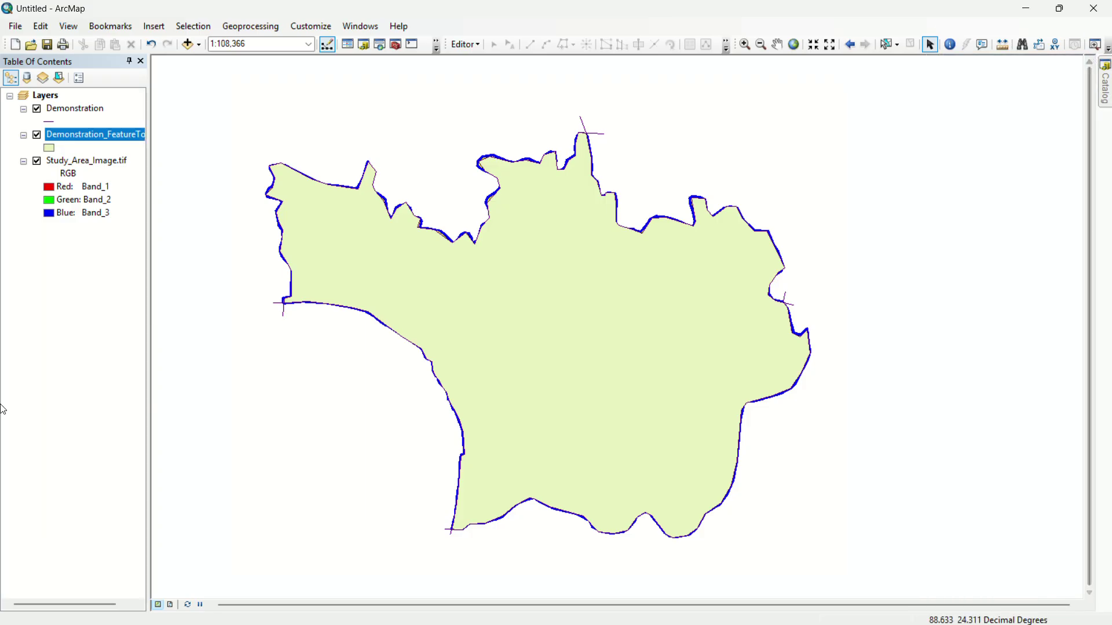
pyautogui.click(36, 135)
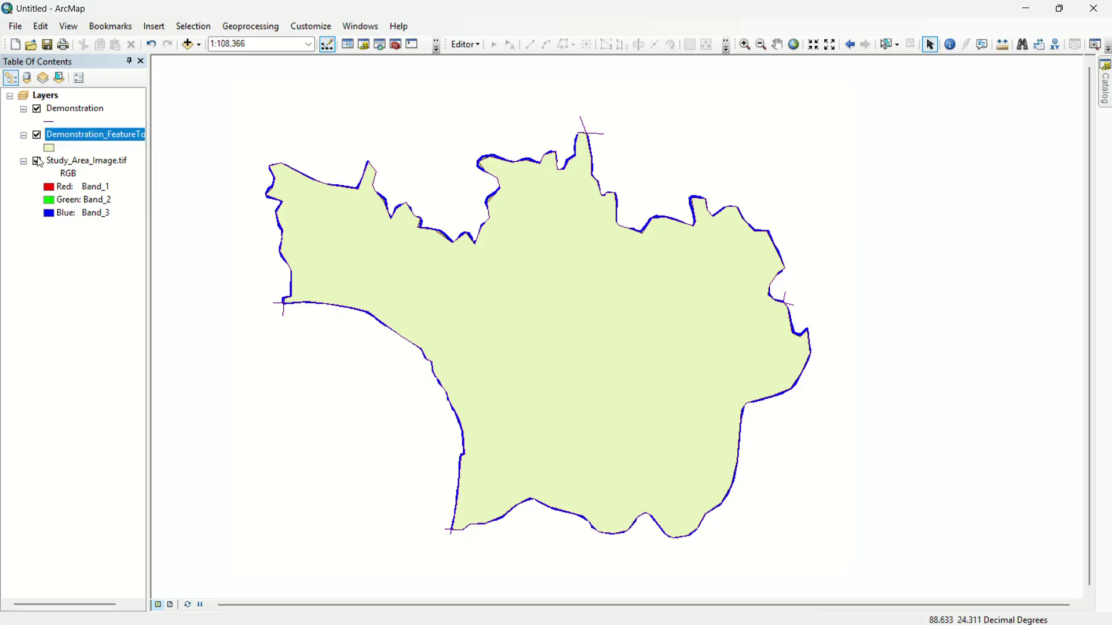
pyautogui.click(38, 161)
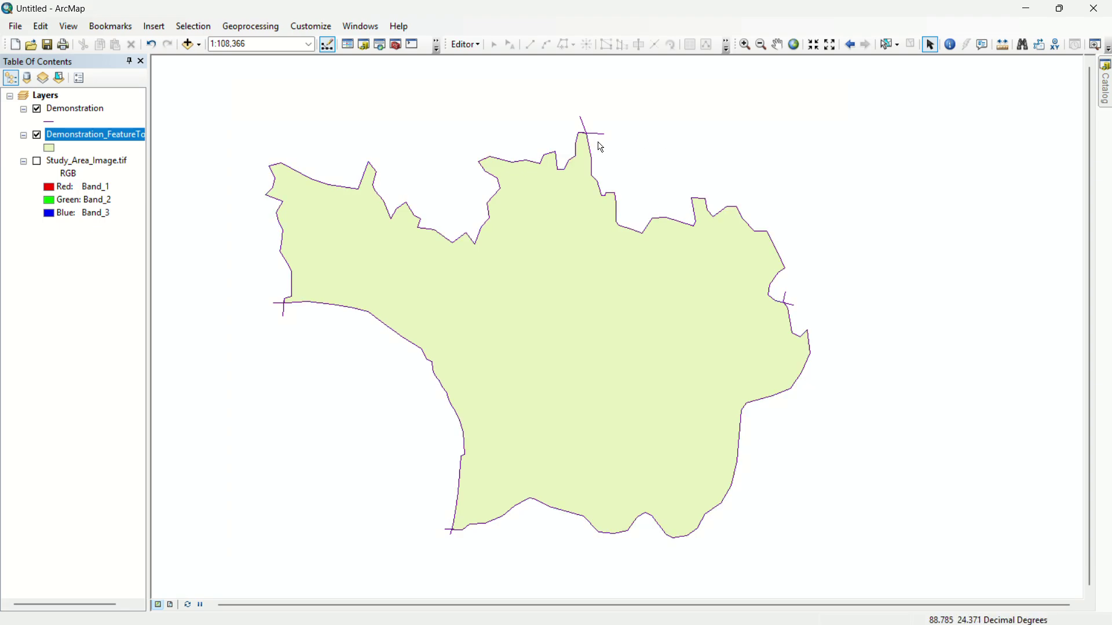
pyautogui.click(38, 110)
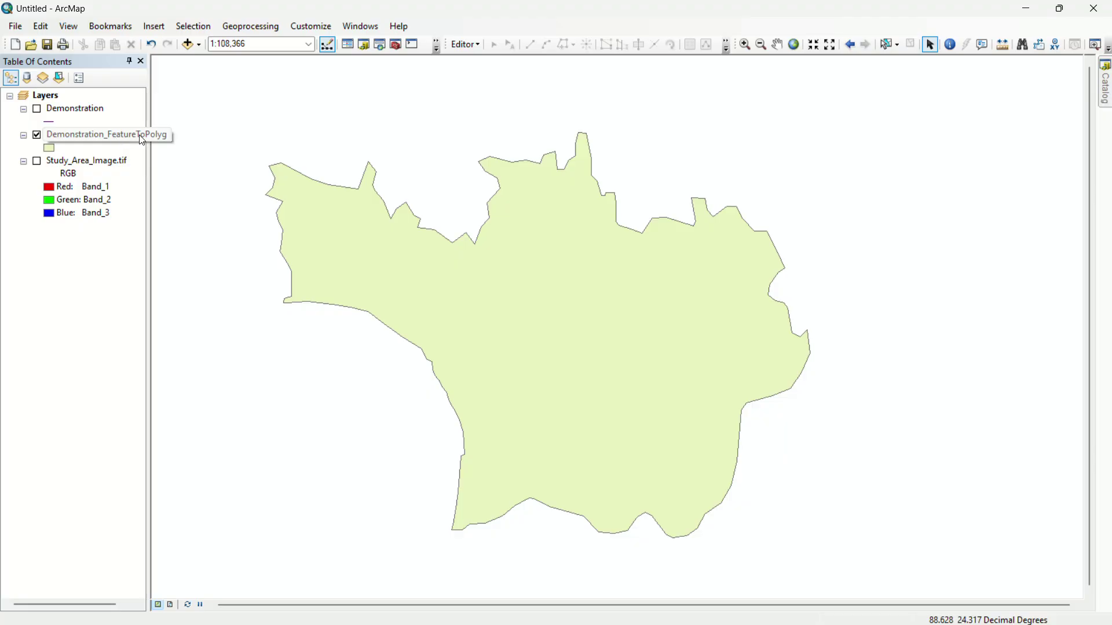
# - Choose the first Green symbol for the Demonstration_FeatureToPolyg layer and set its outline width to 3
pyautogui.click(118, 139)
pyautogui.click(49, 149)
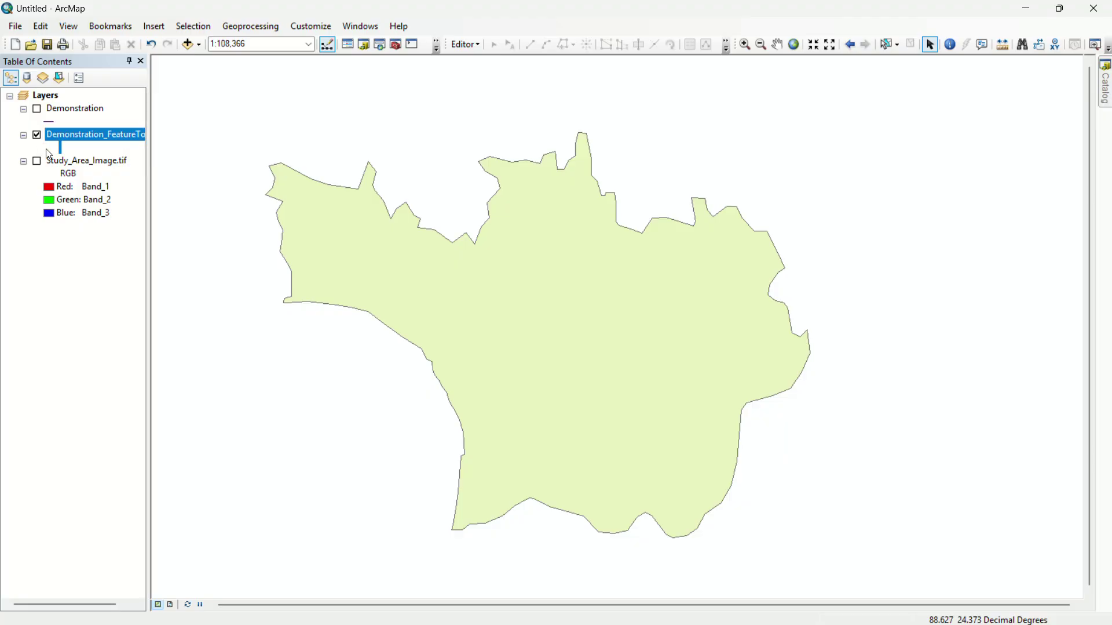
pyautogui.click(413, 235)
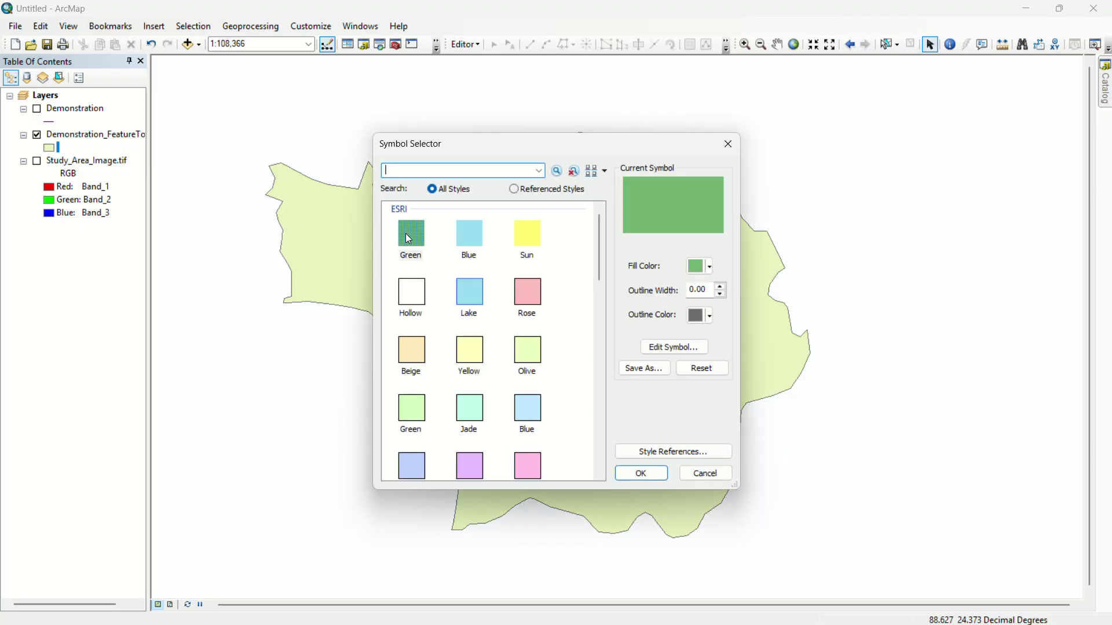
pyautogui.click(723, 286)
pyautogui.click(722, 286)
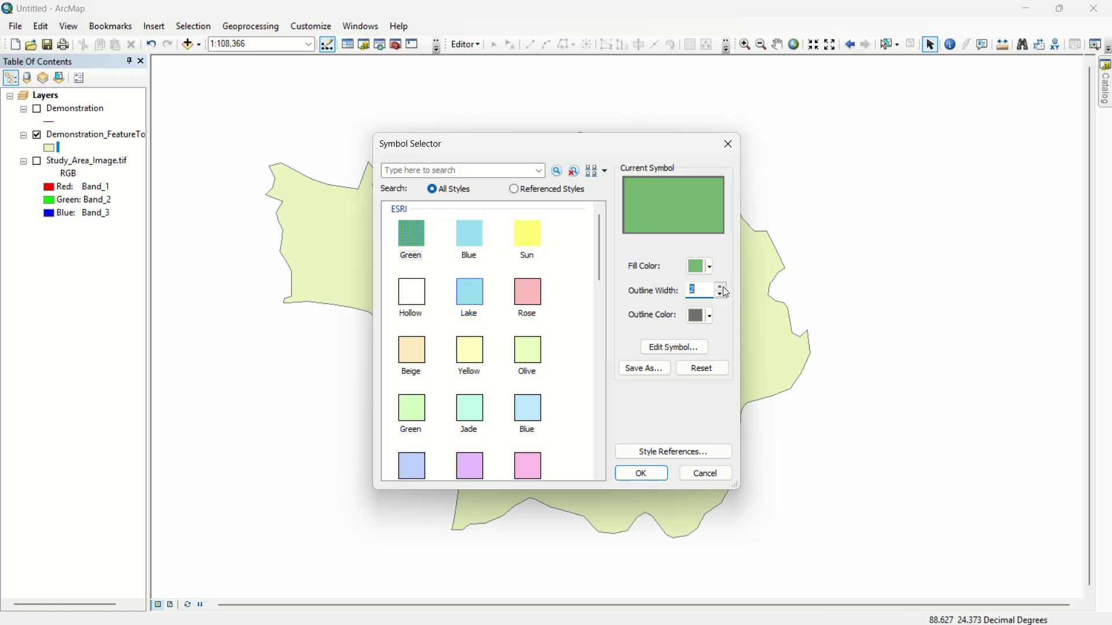
pyautogui.click(721, 286)
# - Apply the Biohazard Overlay symbol to the Demonstration_FeatureToPolyg layer and set its outline width to 3
pyautogui.scroll(-5, 567, 411)
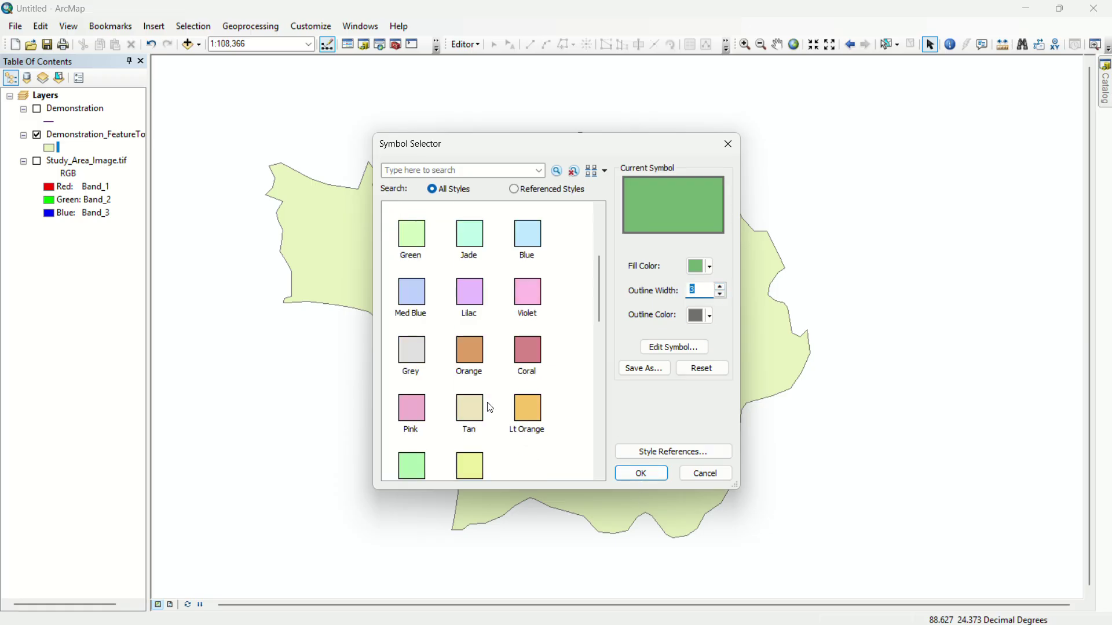
pyautogui.click(528, 464)
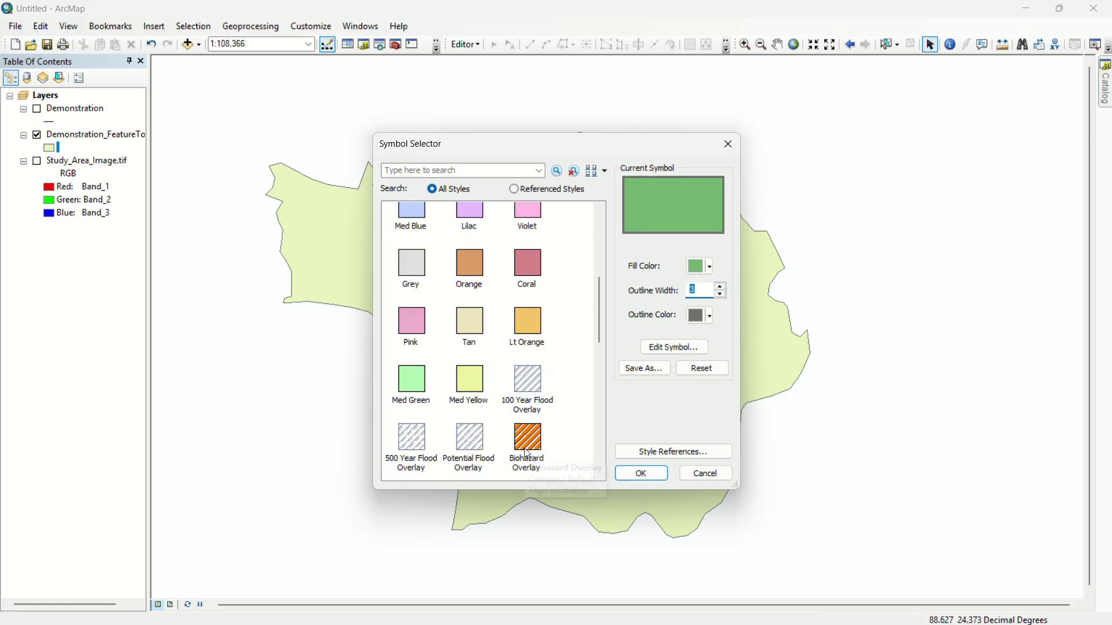
pyautogui.click(639, 472)
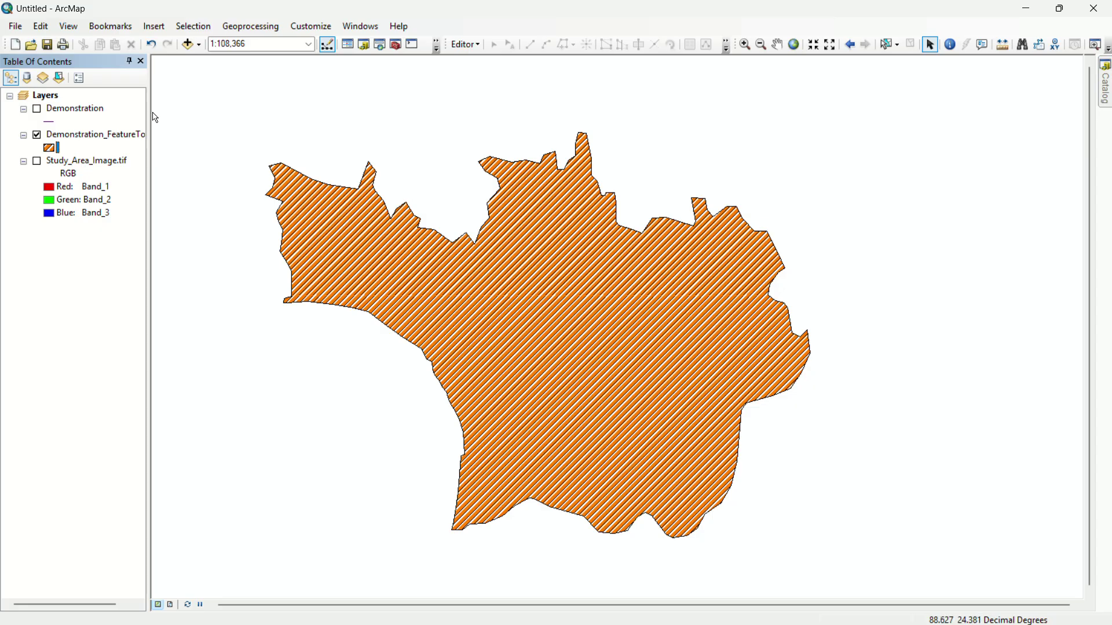
pyautogui.click(51, 149)
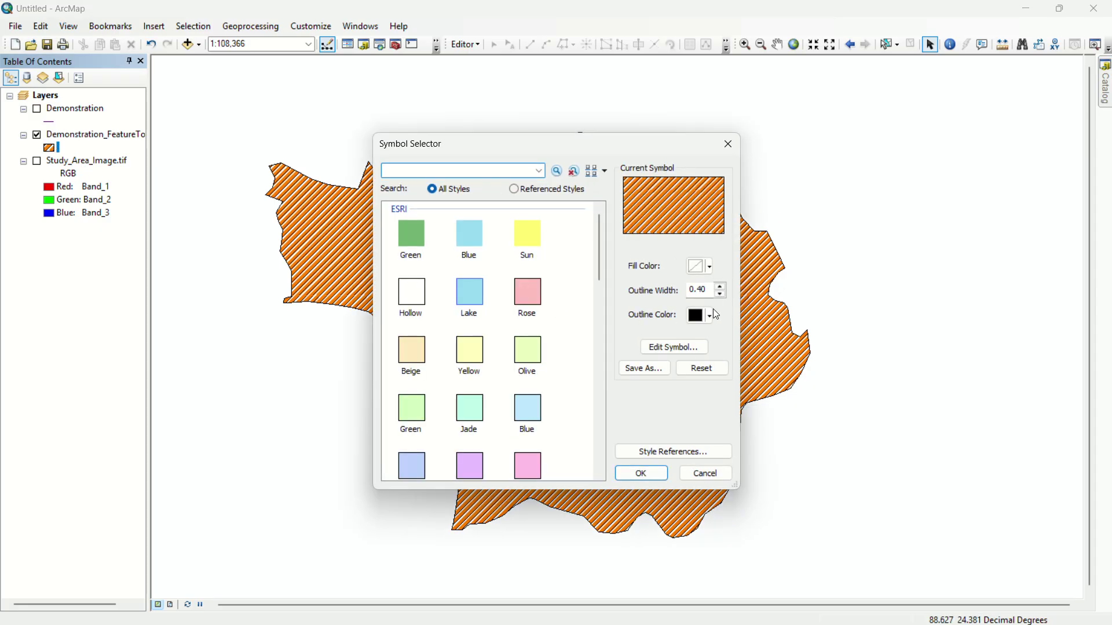
pyautogui.click(723, 288)
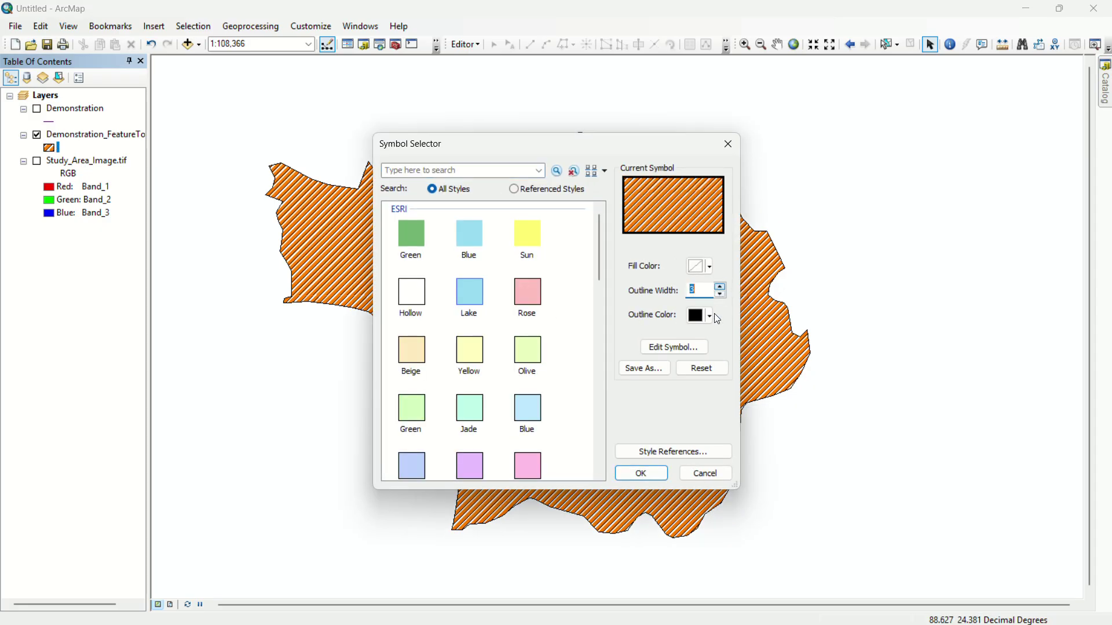
pyautogui.click(642, 473)
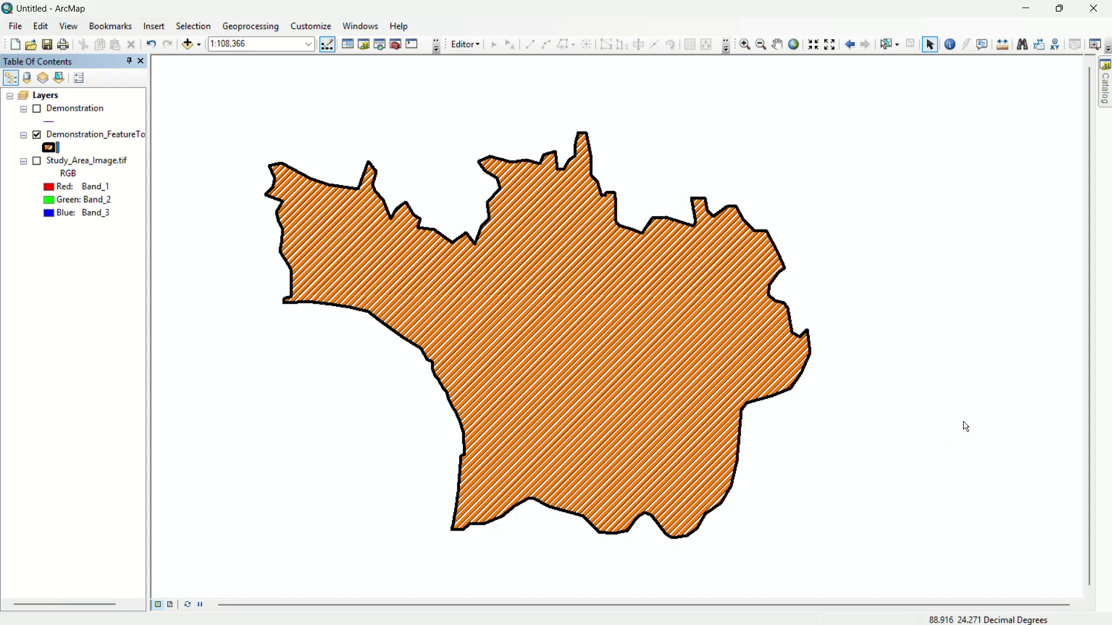